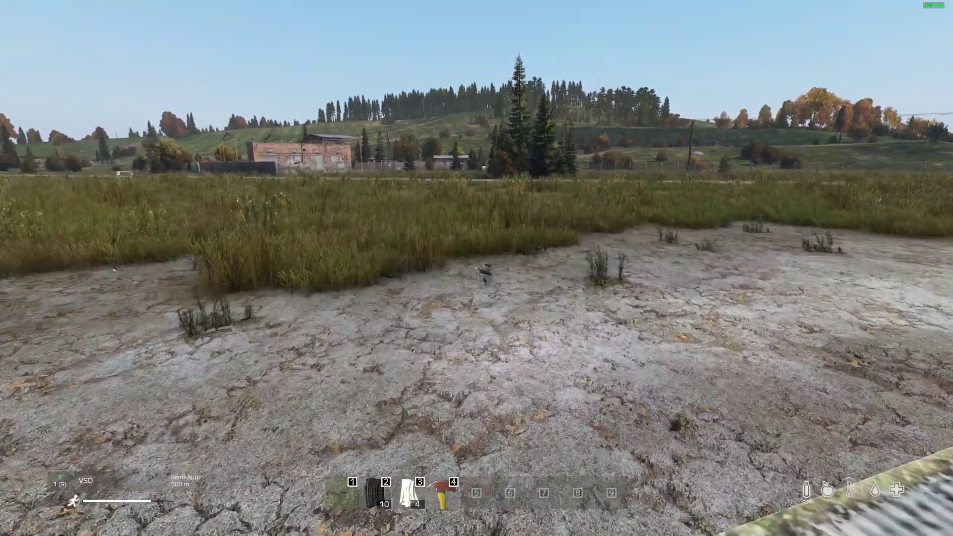
key(w)
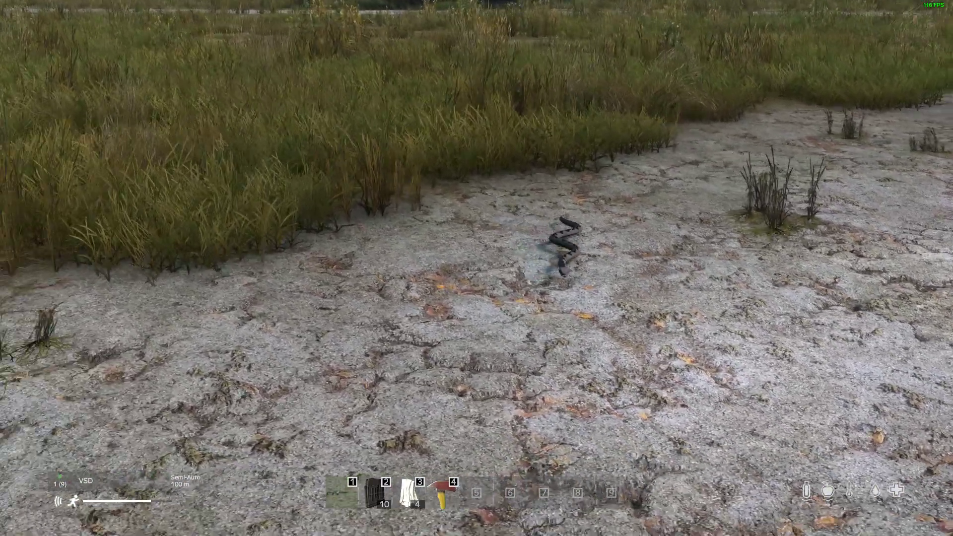
key(s)
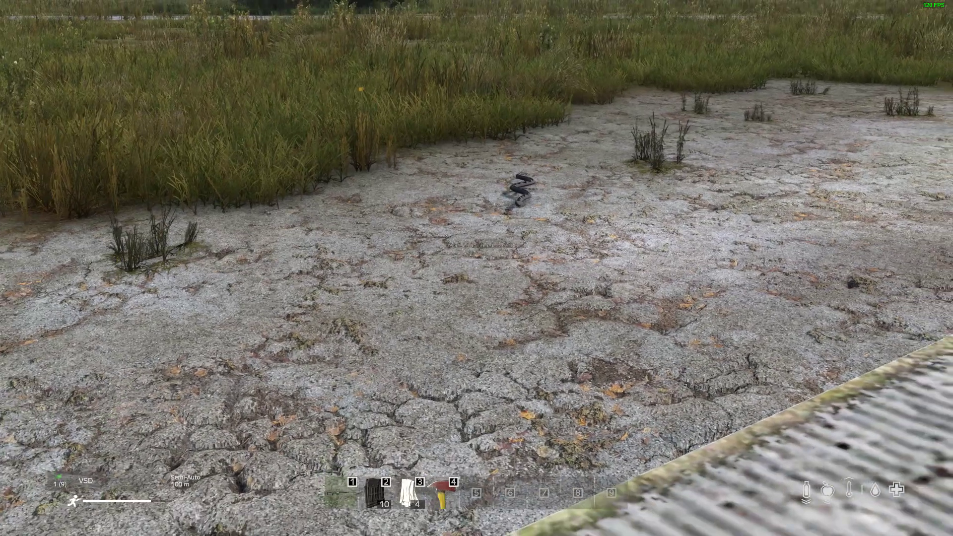
key(s)
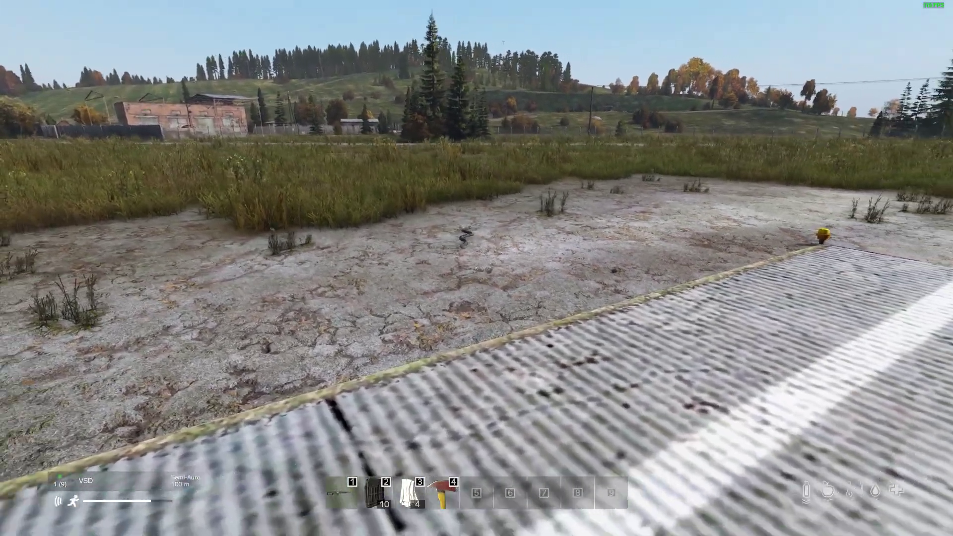
key(w)
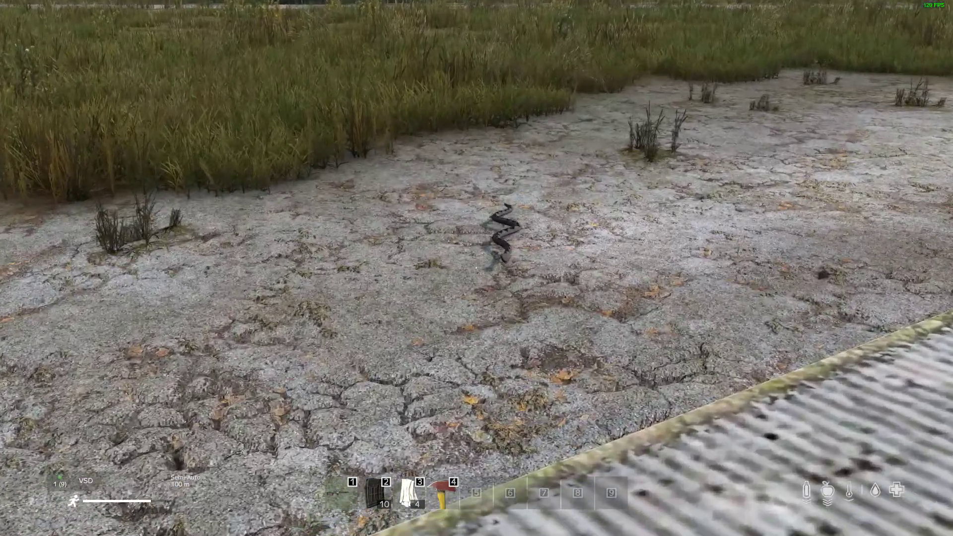
key(s)
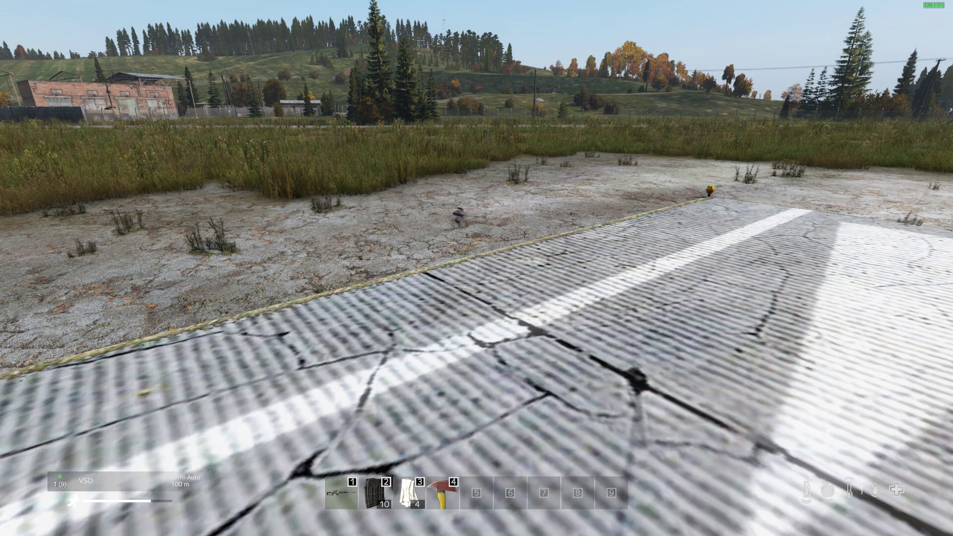
key(w)
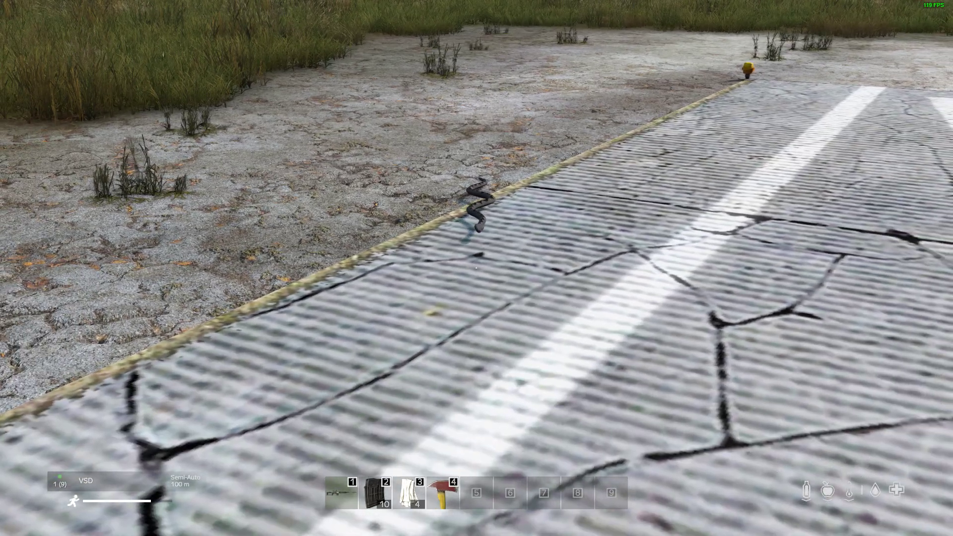
key(space)
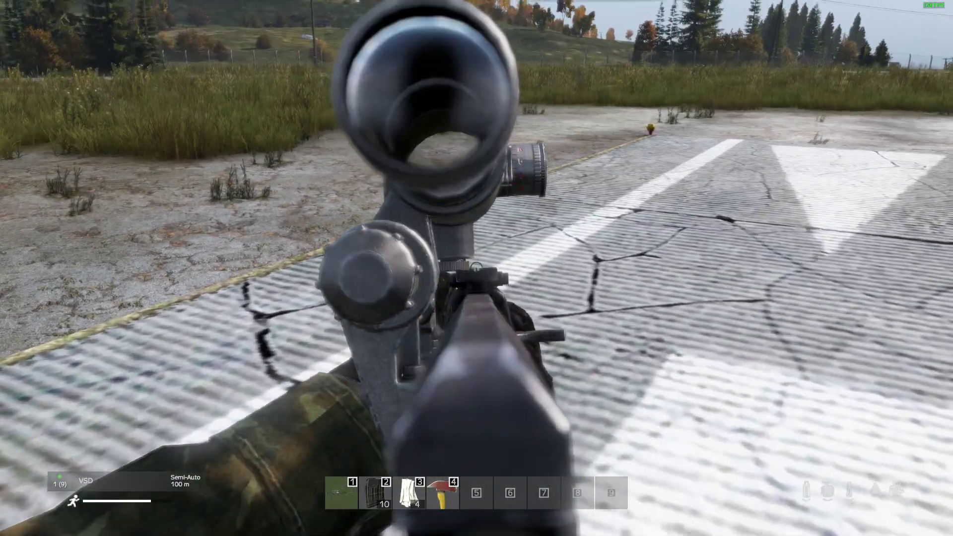
right_click(477, 268)
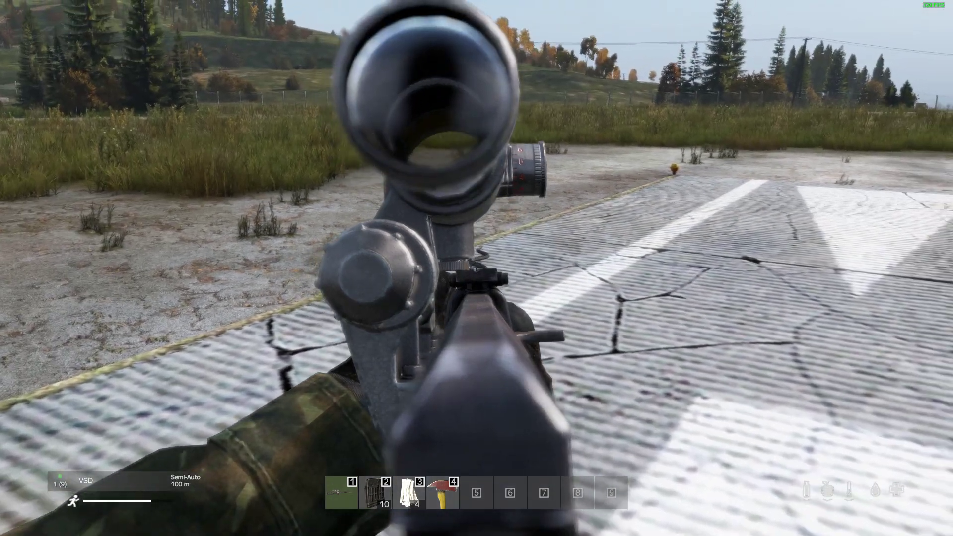
click(476, 268)
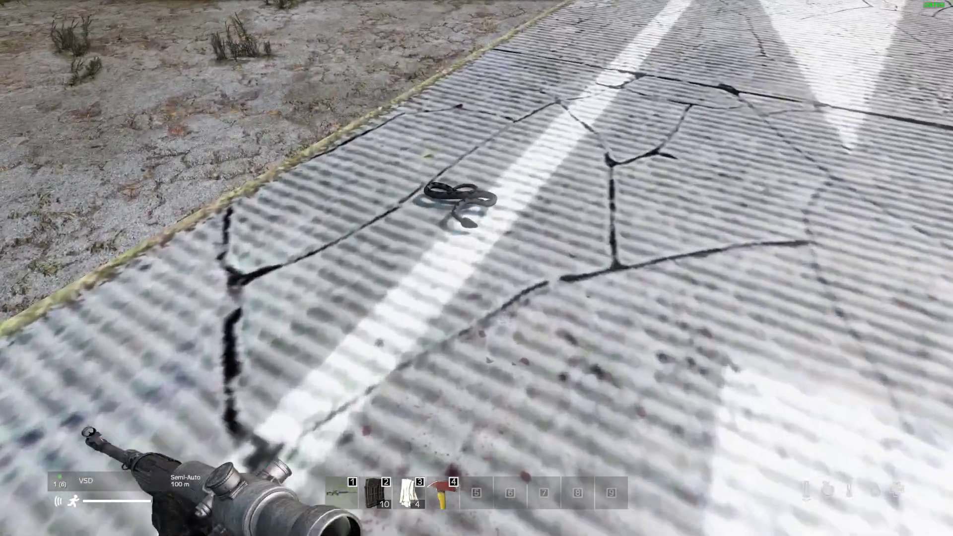
key(Tab)
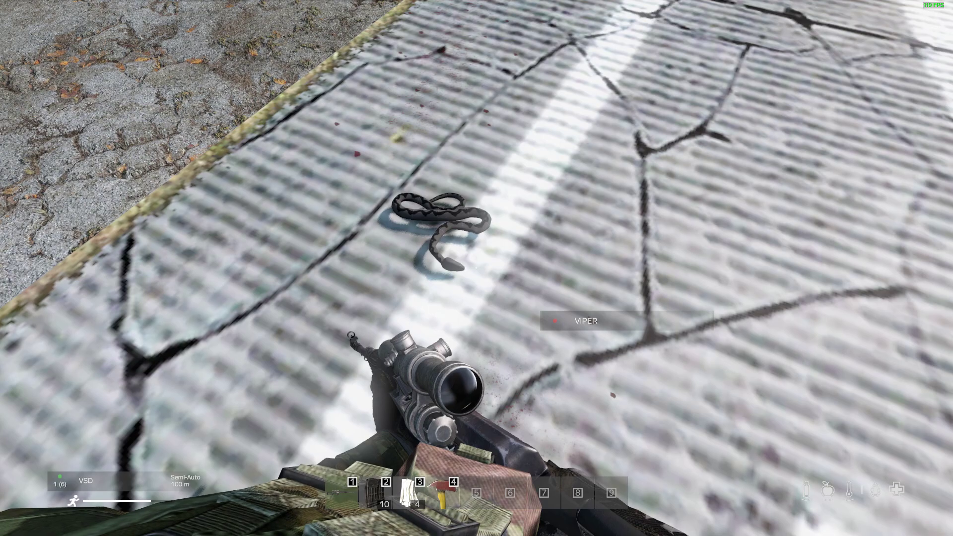
key(s)
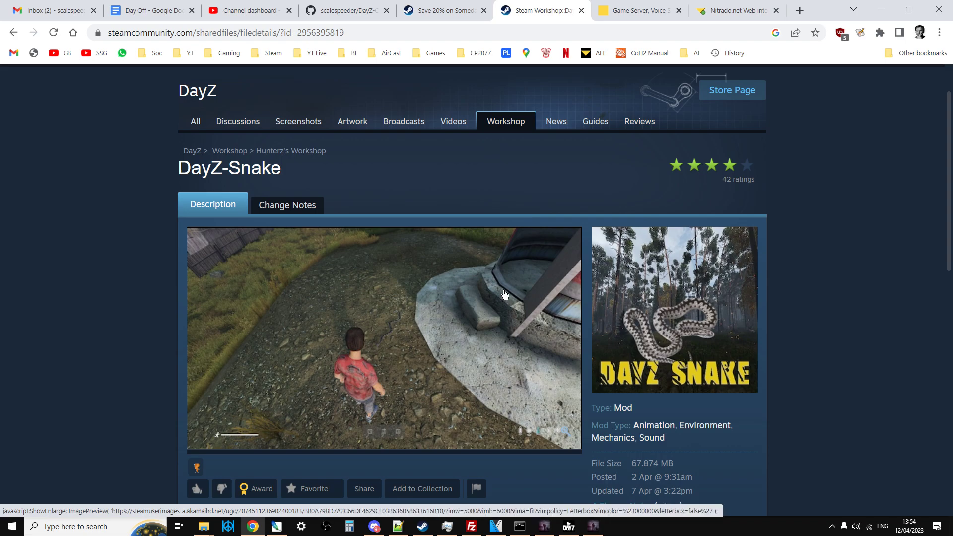
- Review the DayZ-Snake Steam Workshop page, including its subscription status, description and further info
scroll(505, 293, down, 1)
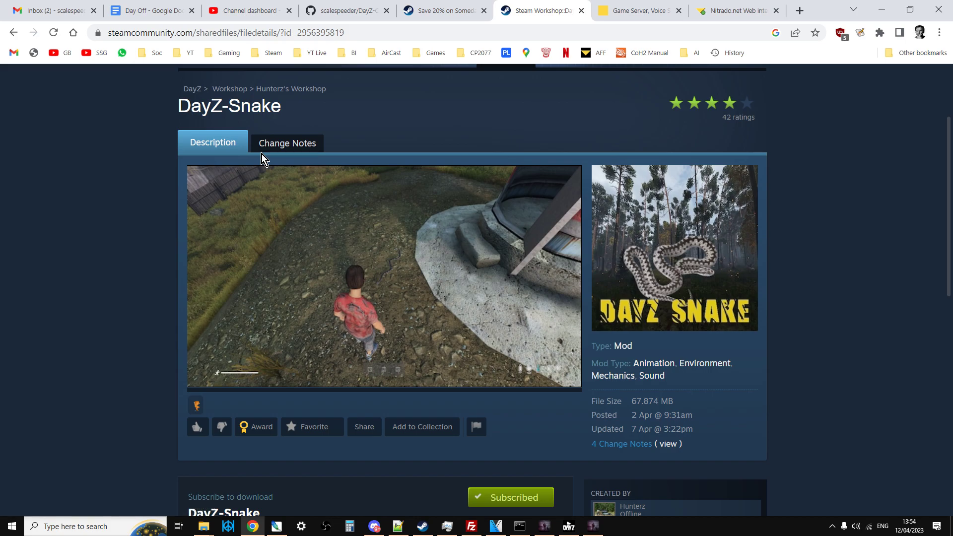
scroll(351, 226, down, 1)
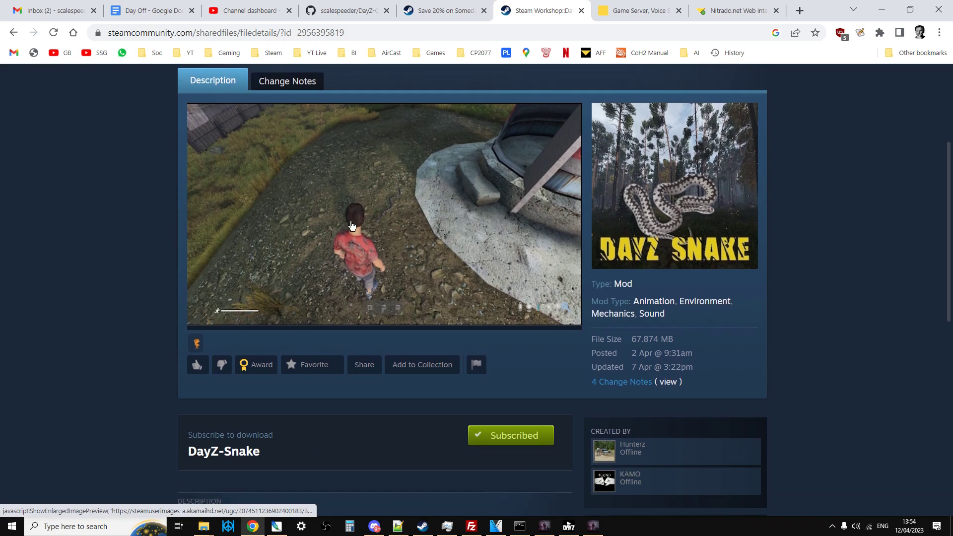
scroll(351, 226, down, 2)
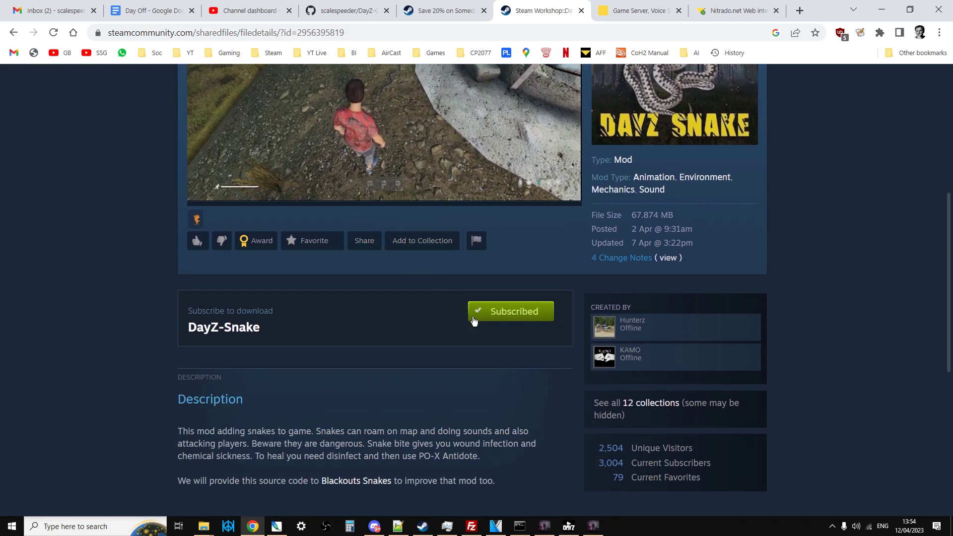
scroll(407, 329, down, 2)
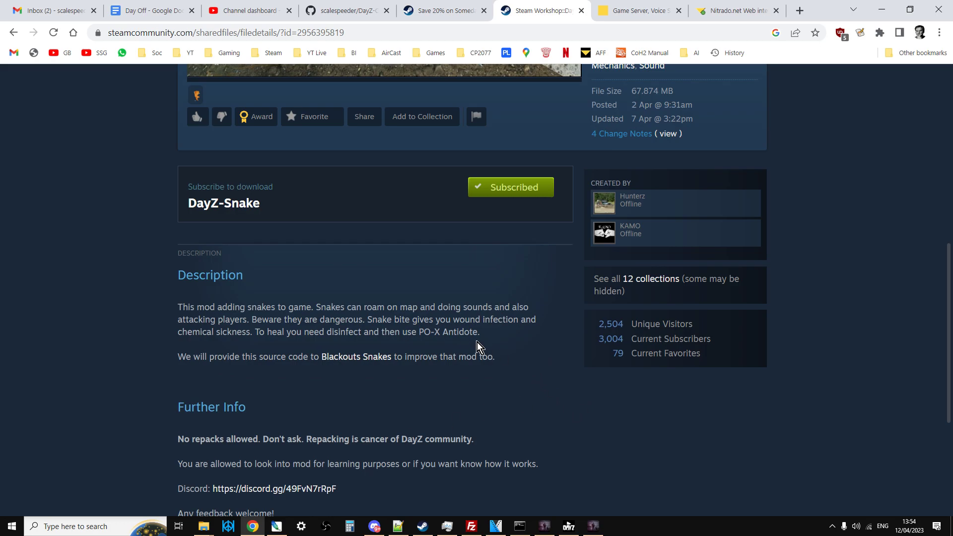
scroll(315, 362, down, 2)
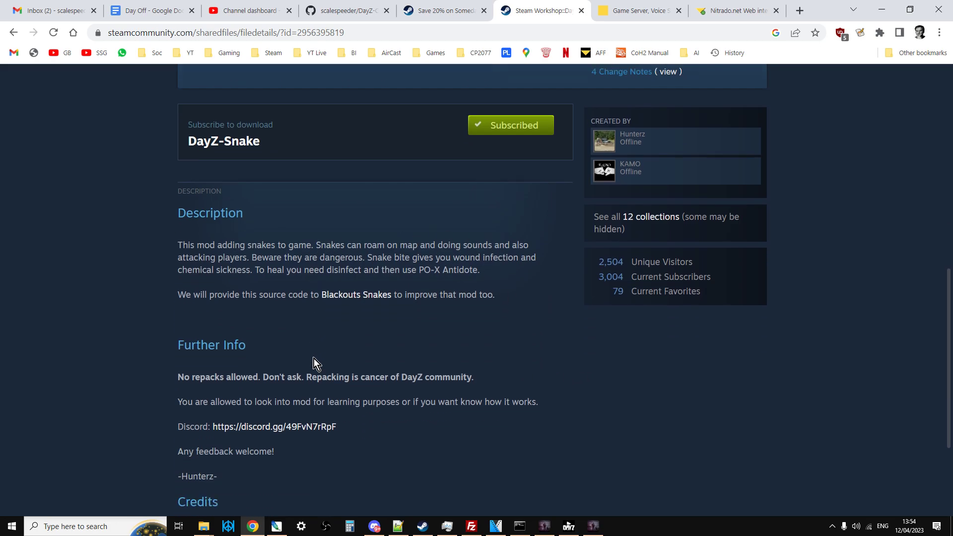
scroll(310, 385, down, 2)
scroll(310, 385, up, 10)
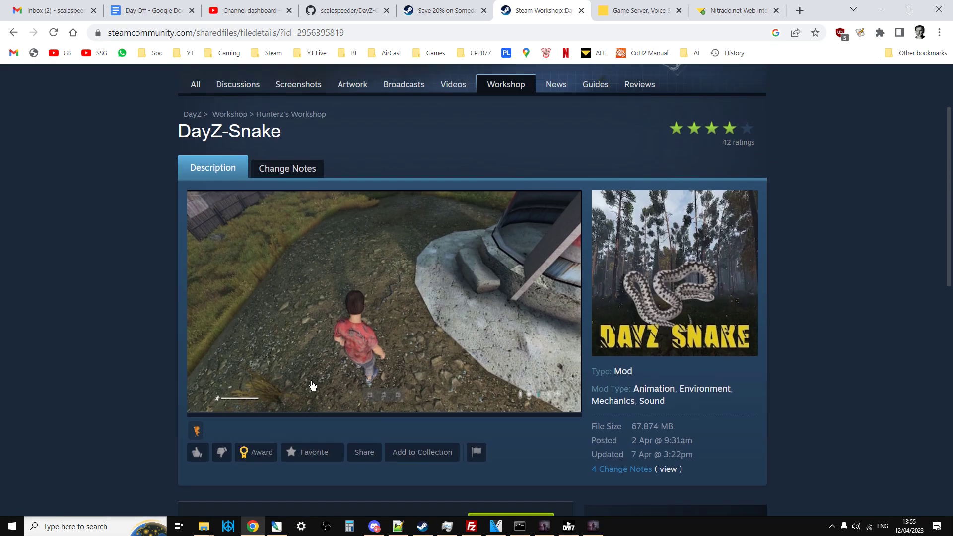
scroll(172, 392, down, 1)
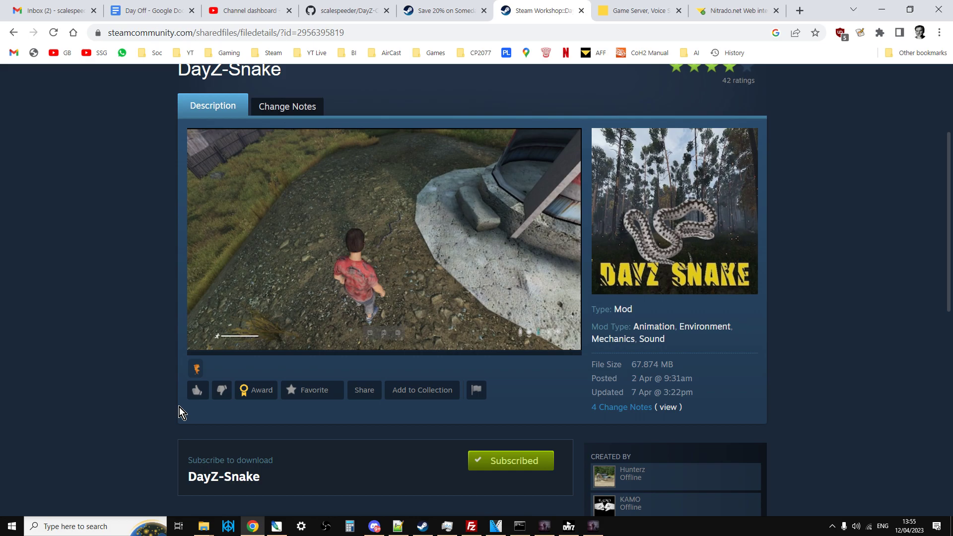
scroll(179, 407, up, 1)
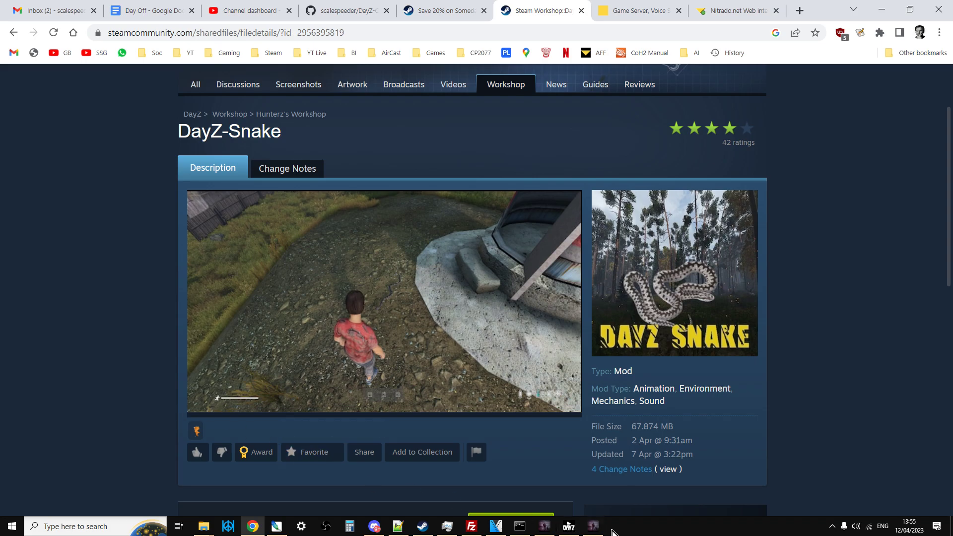
- Switch to the DayZ game, leave the local server without waiting for the countdown, and quit the game
key(alt+Tab)
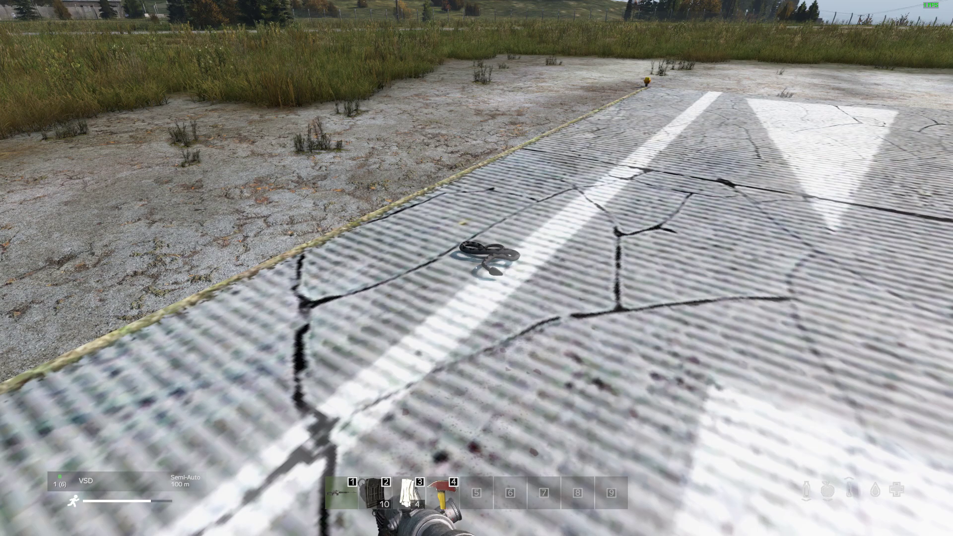
key(Escape)
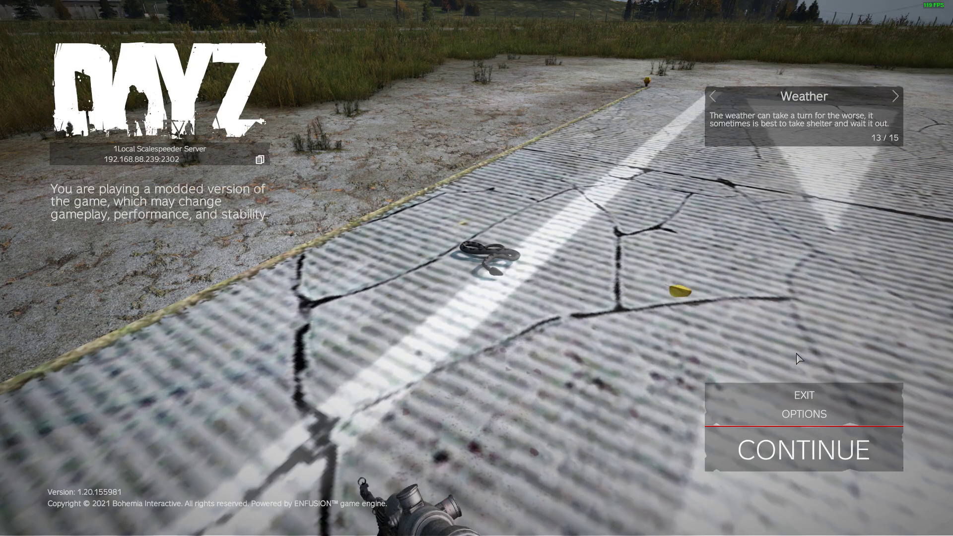
click(804, 395)
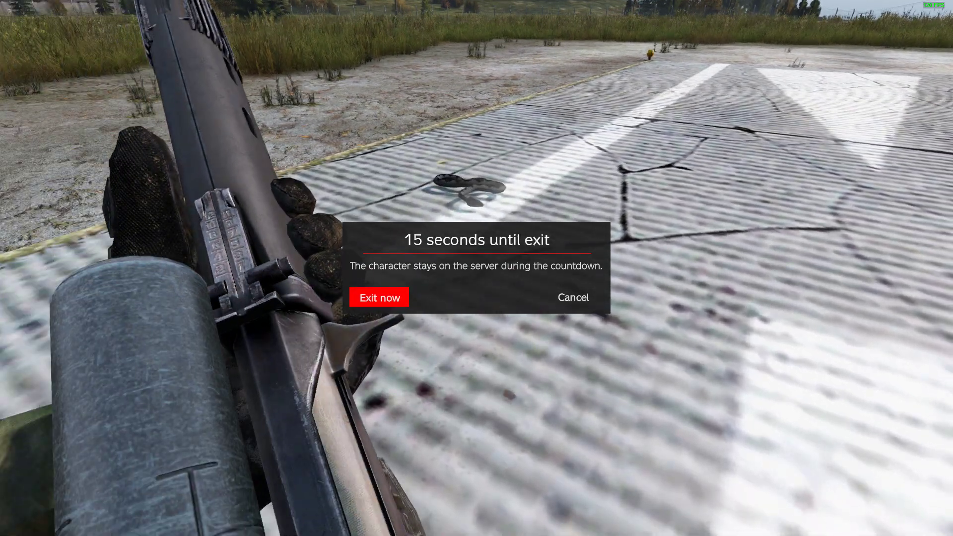
click(392, 300)
key(Escape)
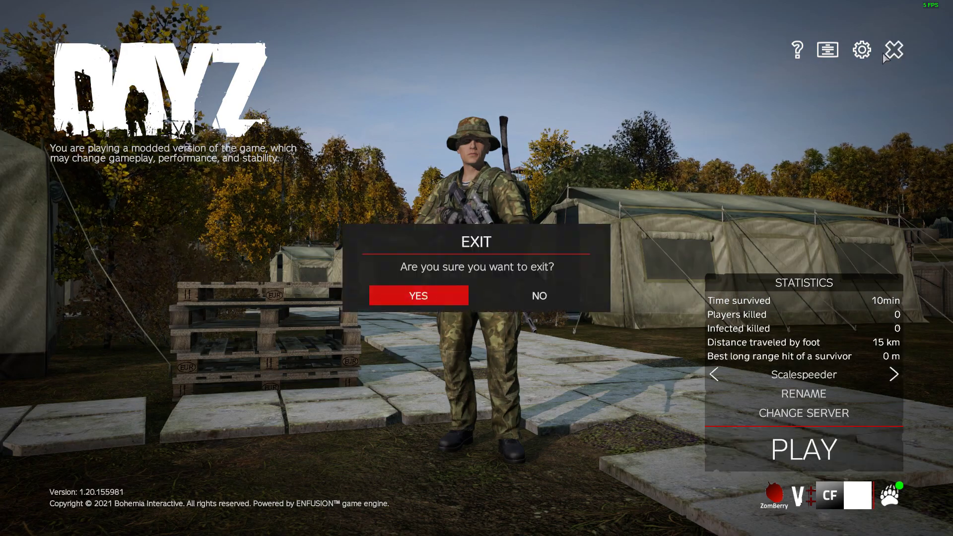
click(462, 301)
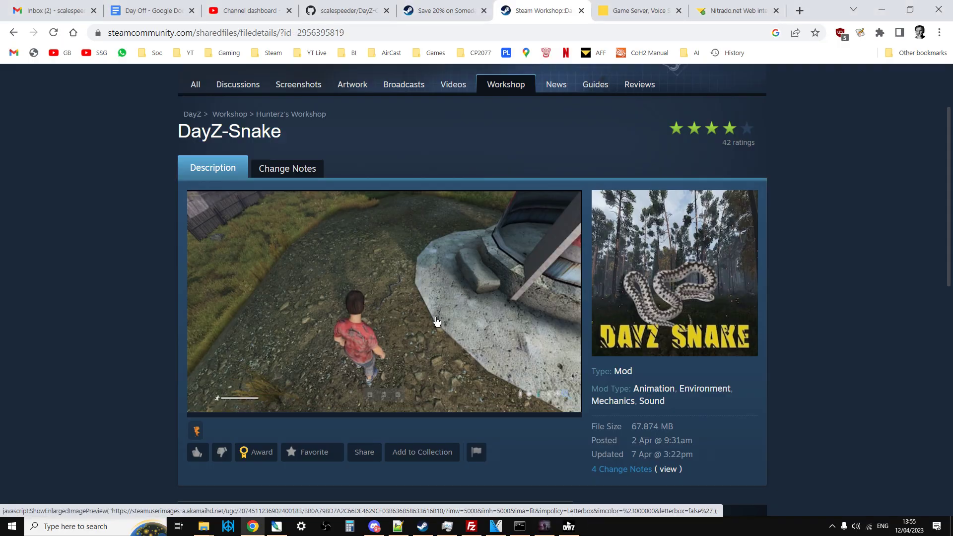
- Switch to the DayZ Launcher and open the loaded DayZ-Snake mod's folder in a maximized Windows Explorer window
scroll(422, 342, down, 1)
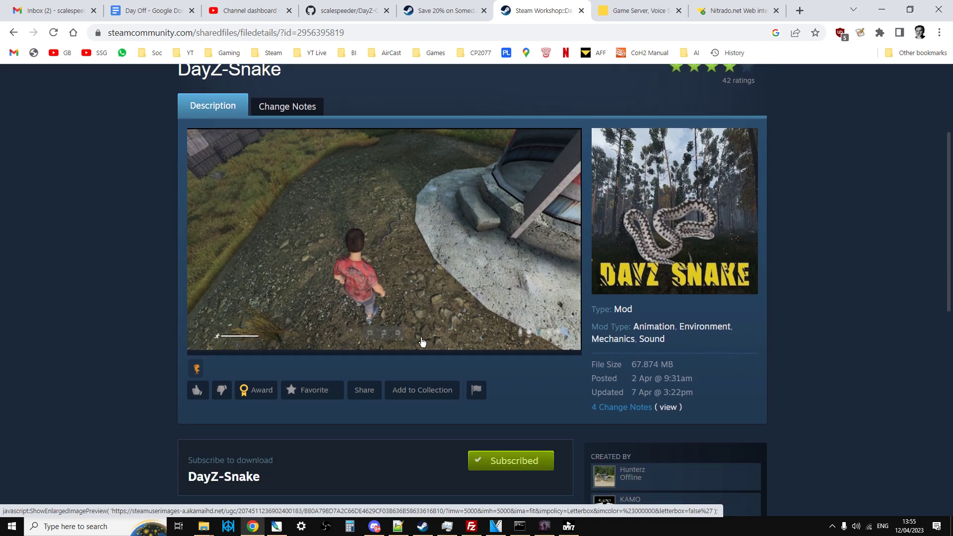
click(569, 526)
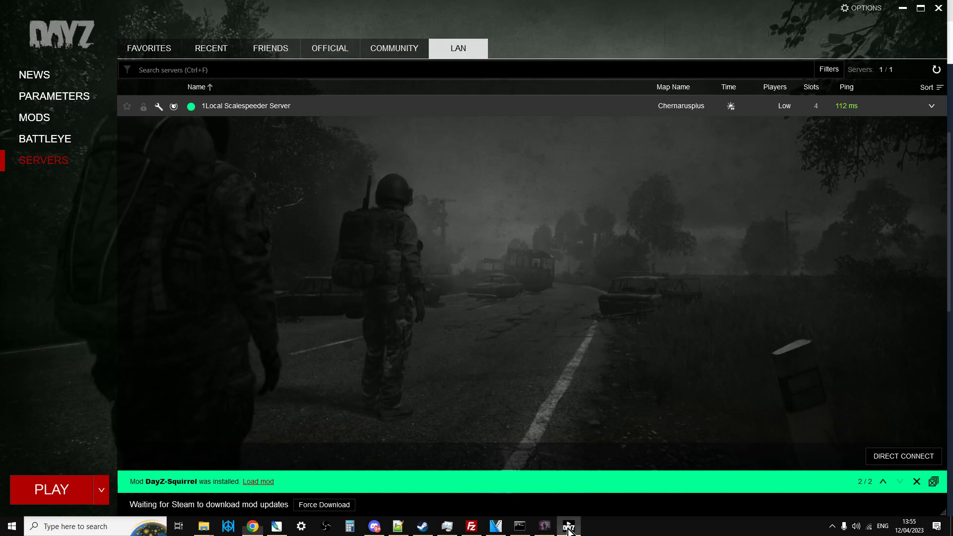
click(34, 121)
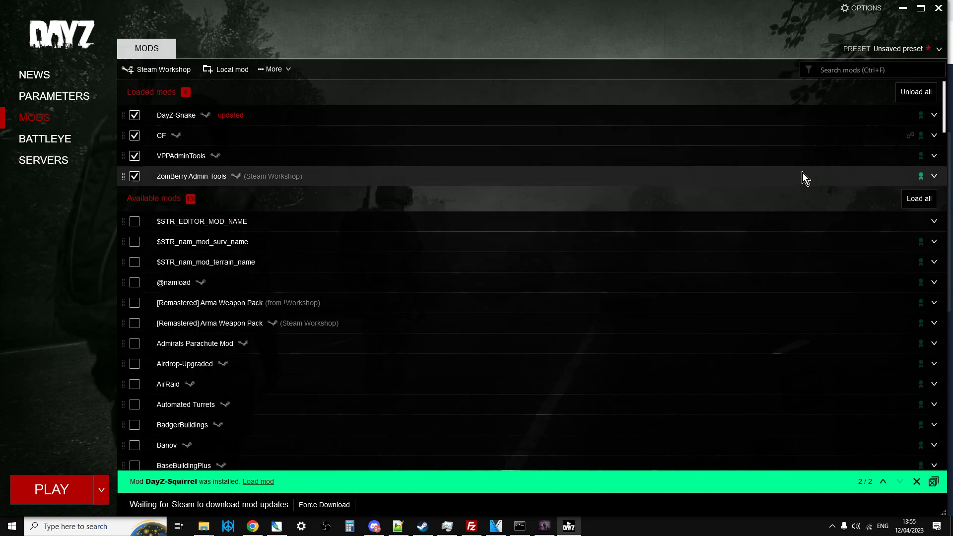
click(934, 115)
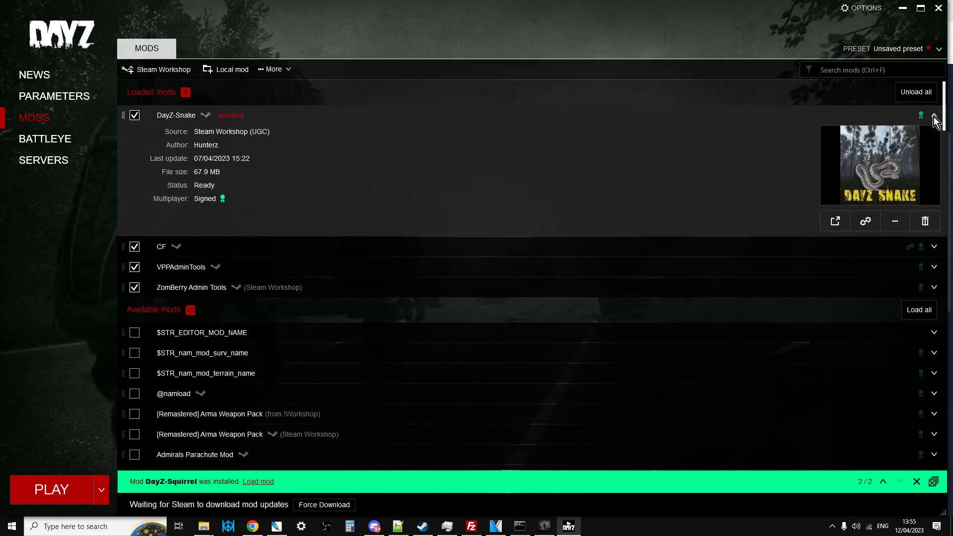
click(897, 222)
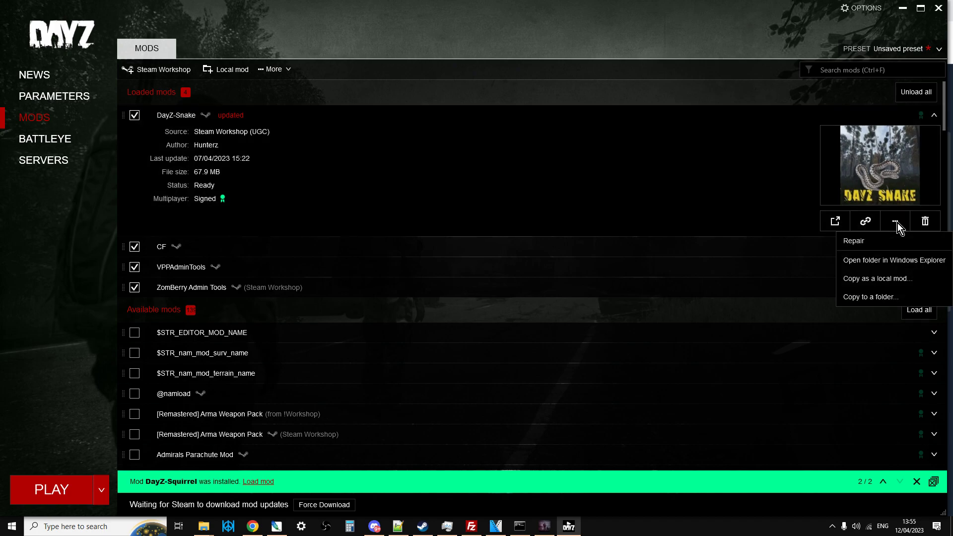
click(888, 258)
click(447, 259)
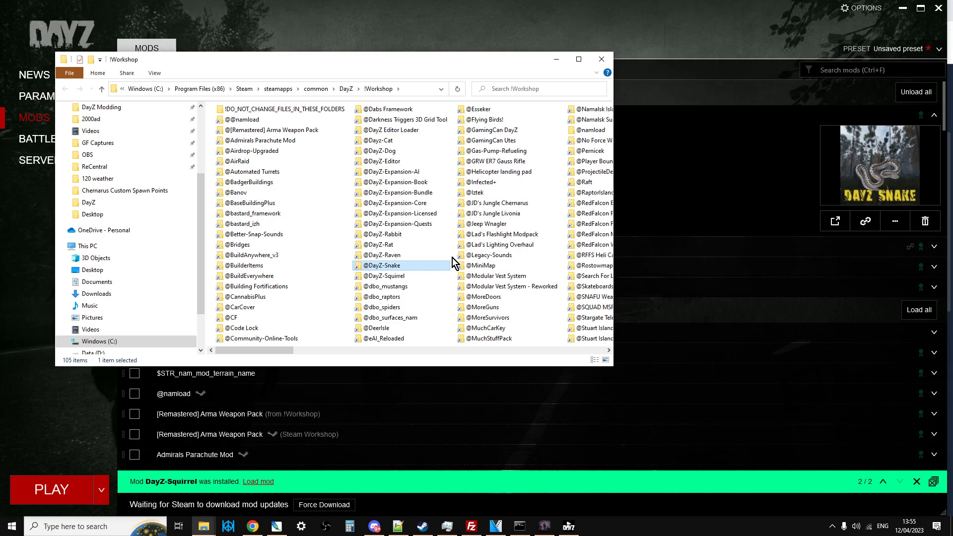
click(580, 60)
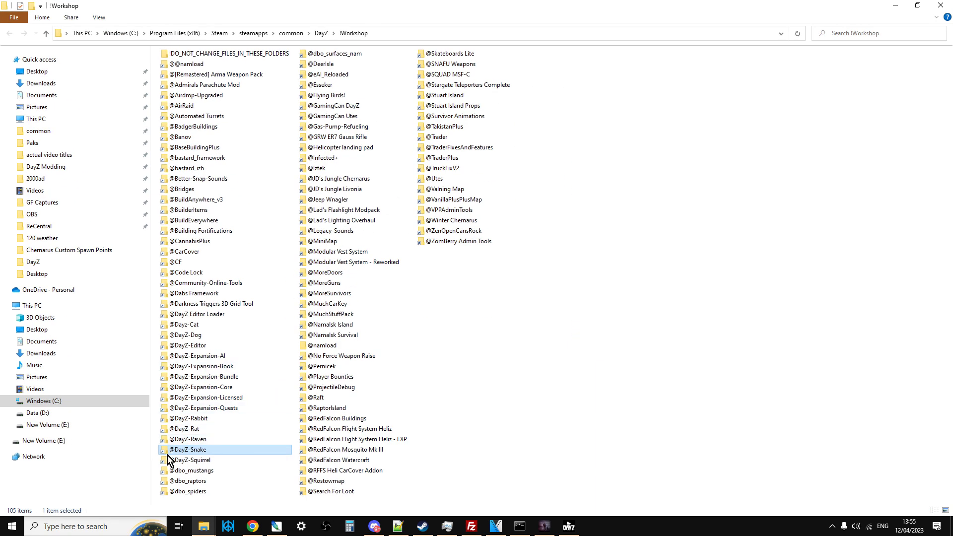
right_click(192, 452)
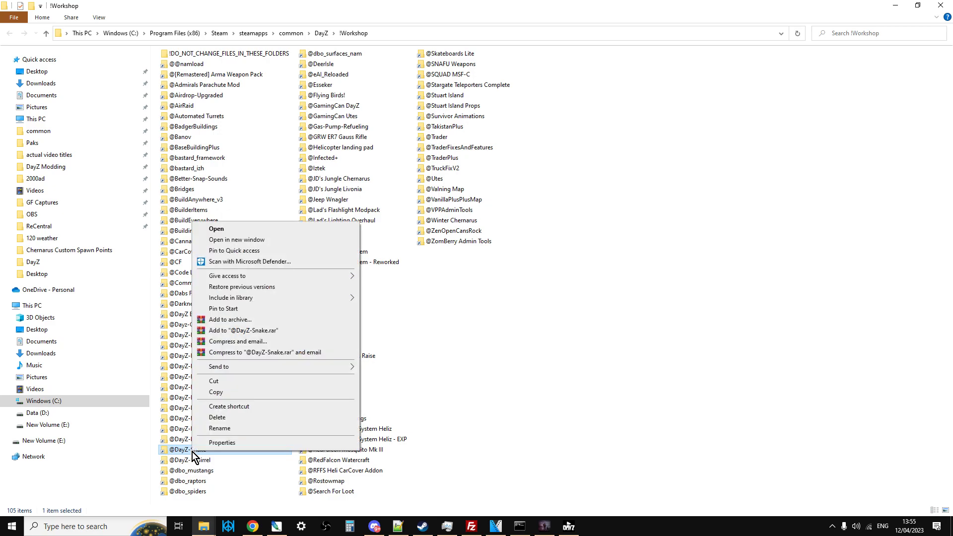
click(218, 392)
click(46, 34)
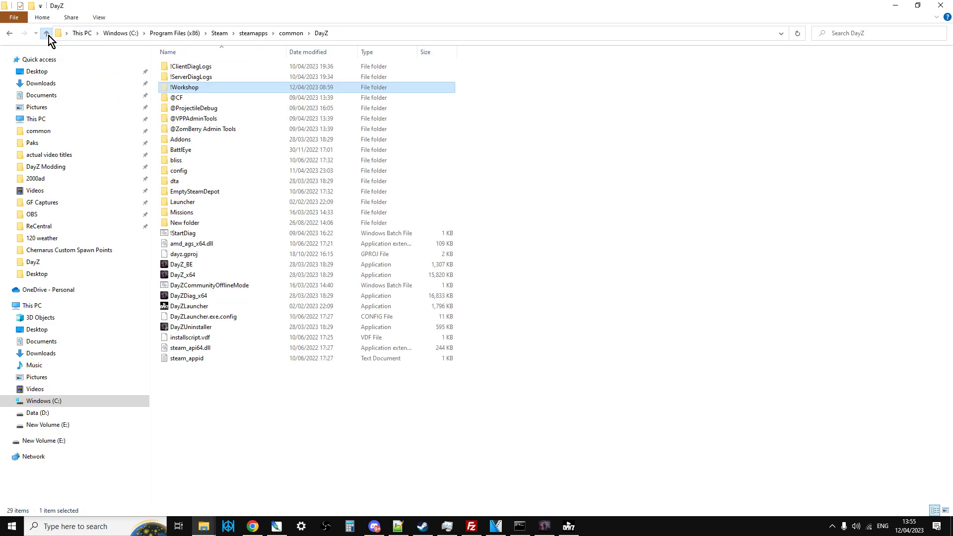
click(48, 35)
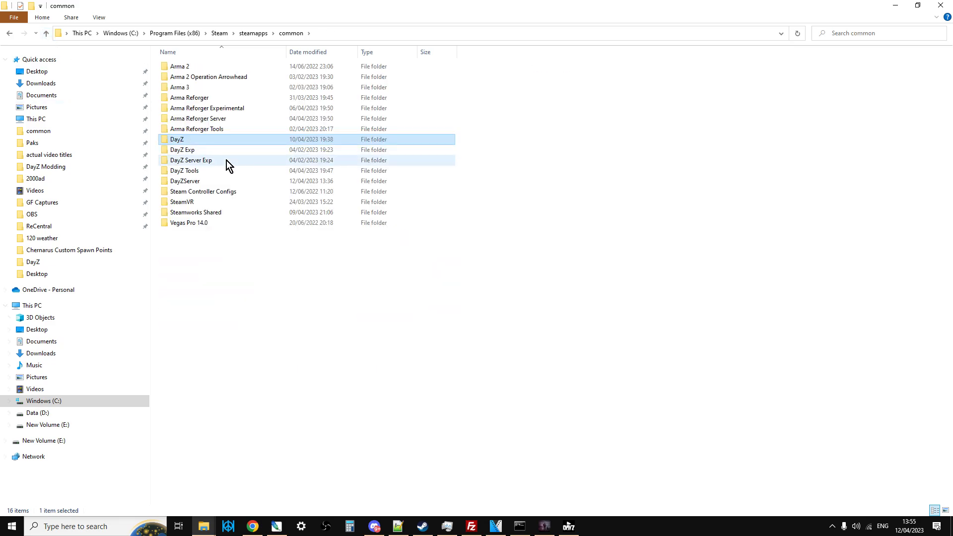
click(362, 33)
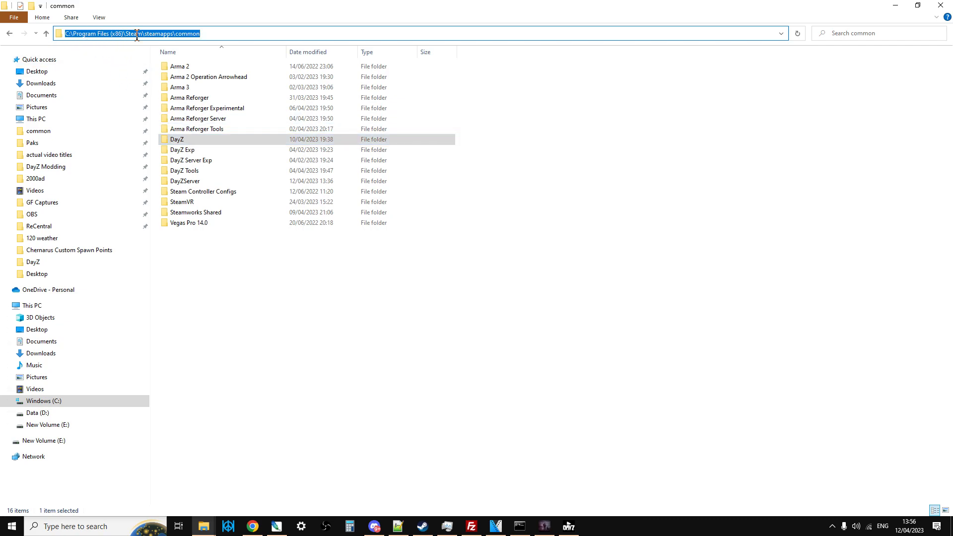
double_click(196, 185)
right_click(571, 251)
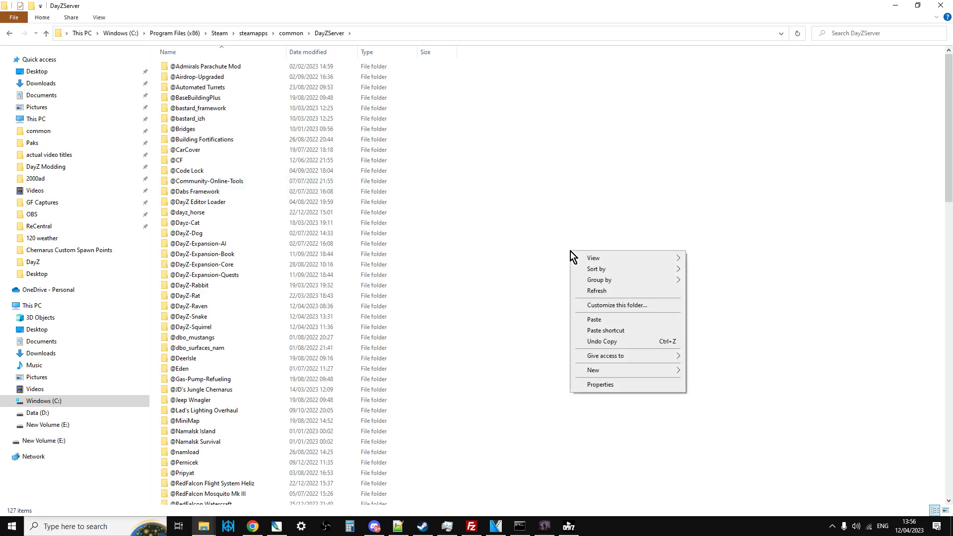
click(595, 319)
click(440, 183)
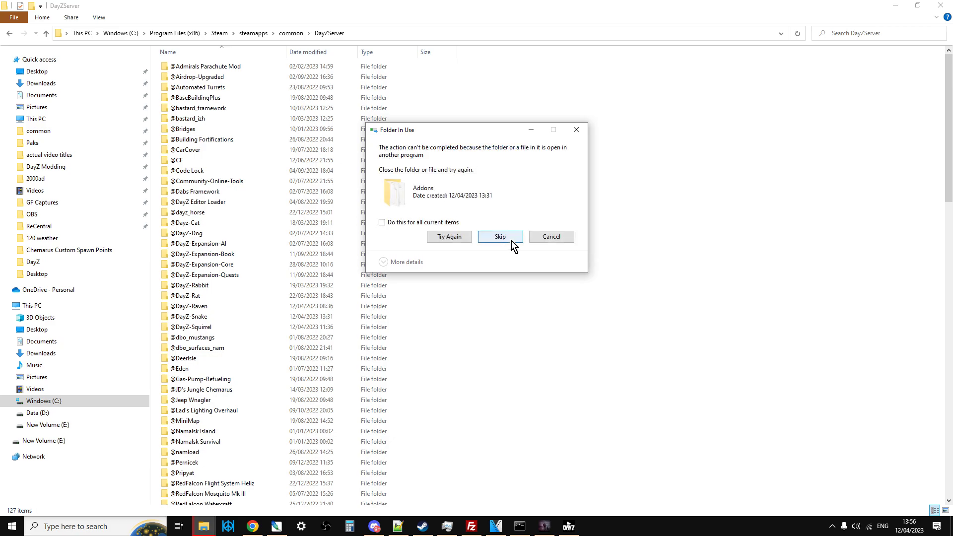
click(552, 238)
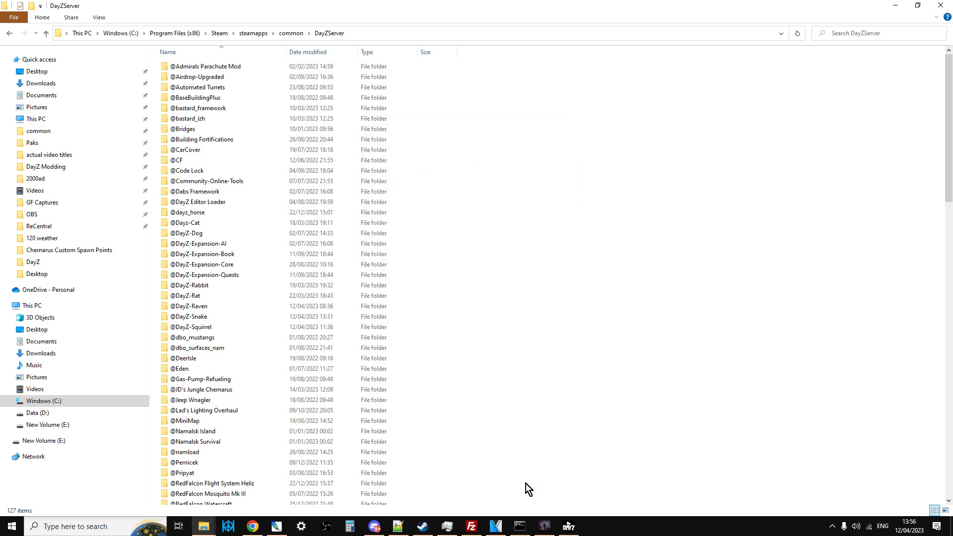
- Bring up the running DayZ server's console window and close it
click(525, 530)
click(551, 85)
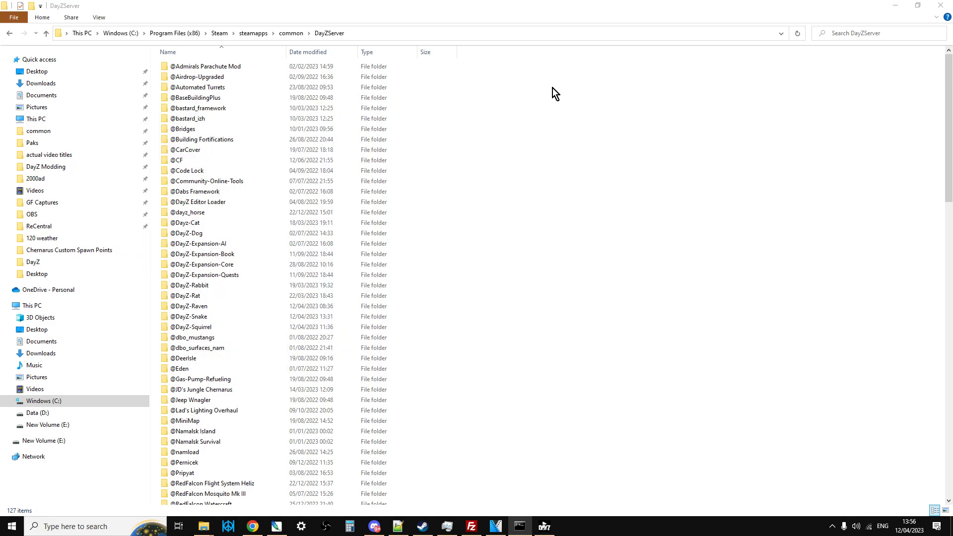
scroll(318, 330, down, 1)
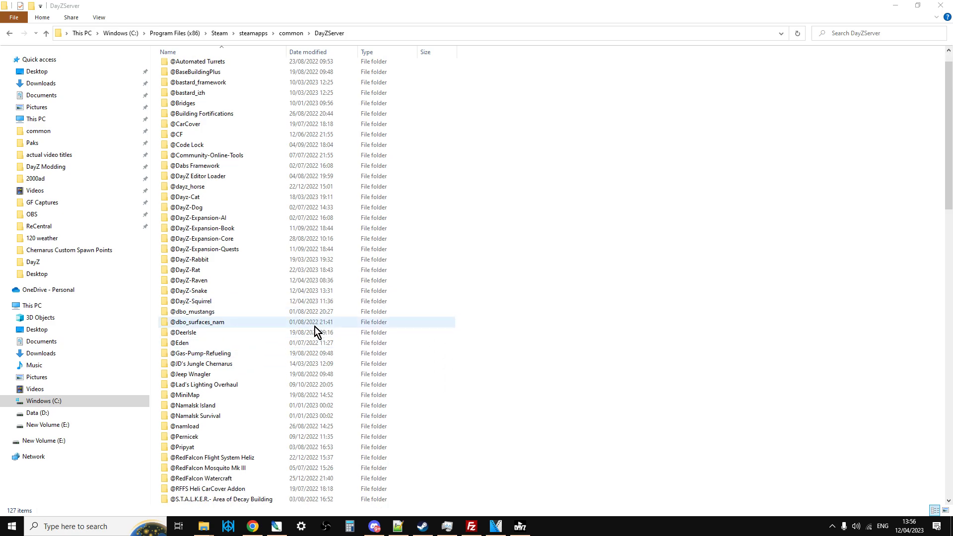
click(208, 291)
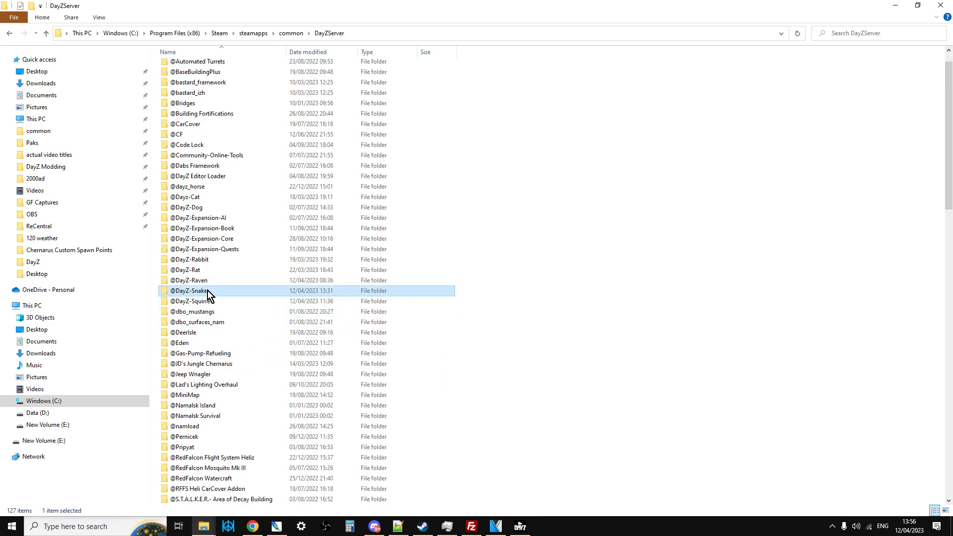
double_click(207, 290)
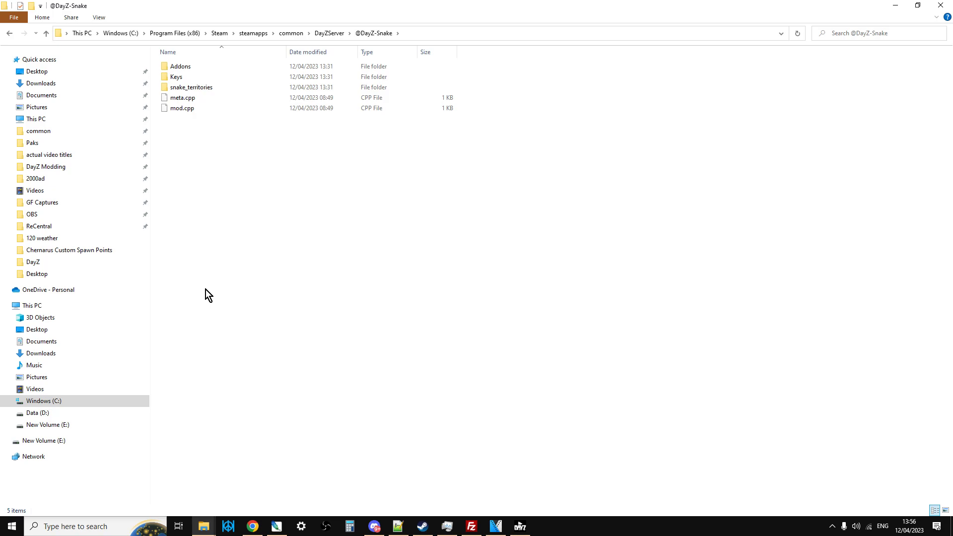
click(208, 88)
double_click(208, 89)
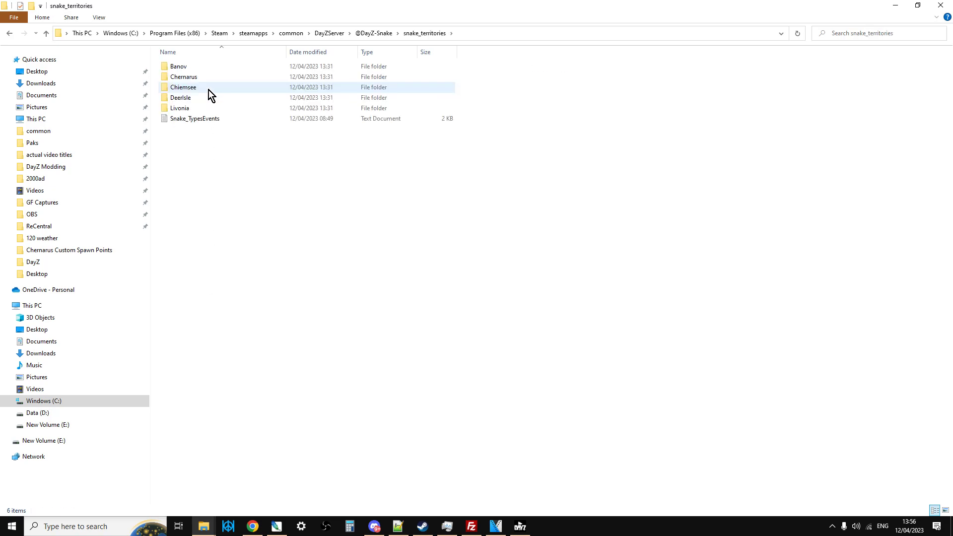
right_click(194, 122)
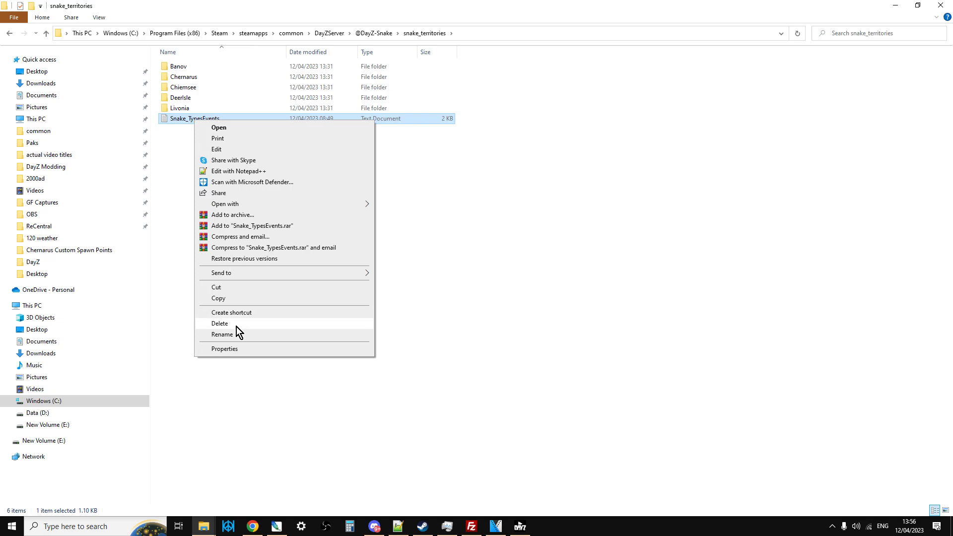
click(235, 171)
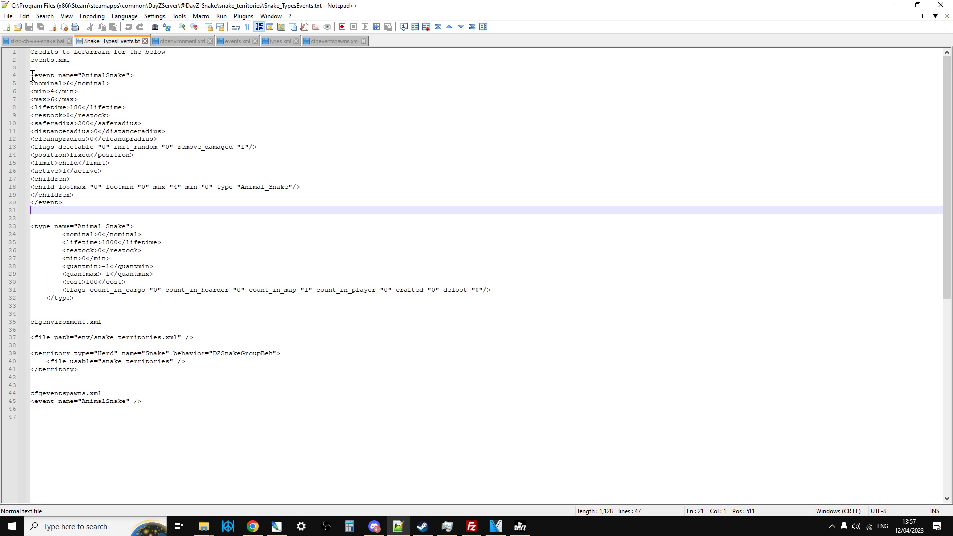
- Examine the snake entries for events.xml, the Animal_Snake type, cfgenvironment.xml and cfgeventspawns.xml in the Snake_TypesEvents file
drag(31, 75, 130, 200)
click(128, 203)
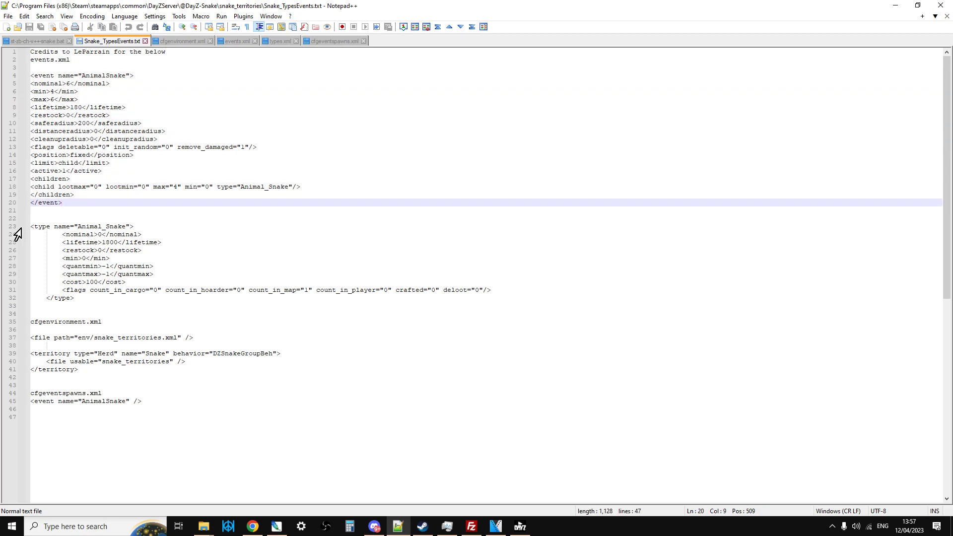
drag(31, 224, 157, 300)
click(160, 301)
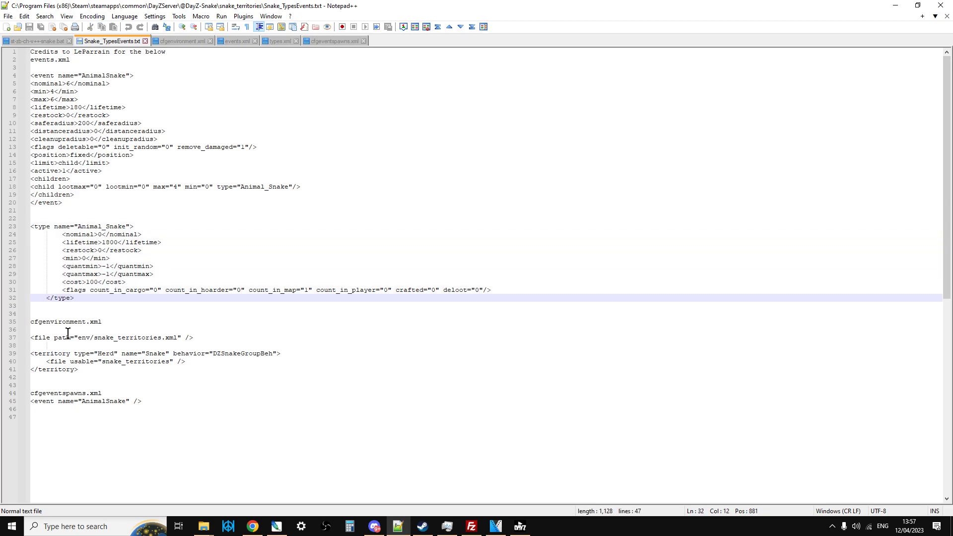
drag(30, 336, 195, 336)
drag(96, 368, 35, 353)
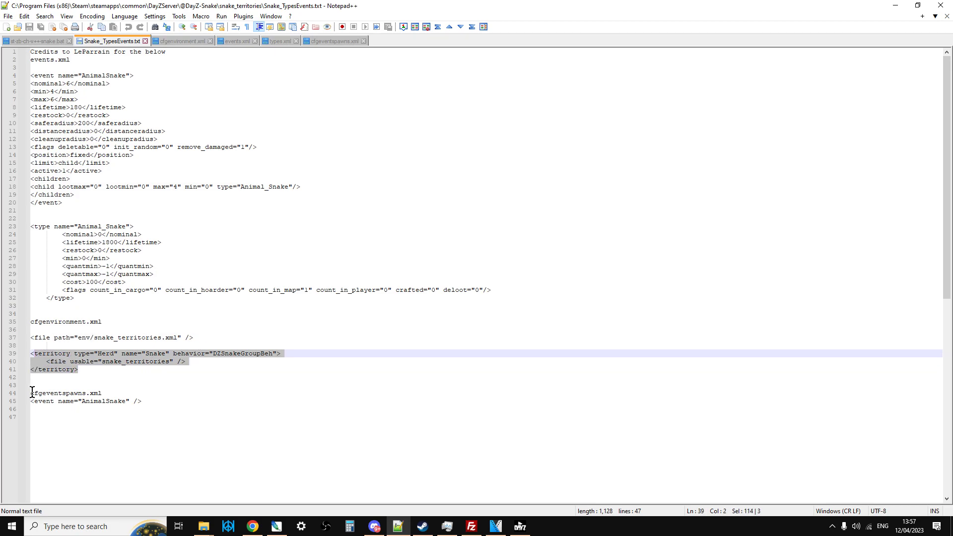
drag(31, 392, 154, 398)
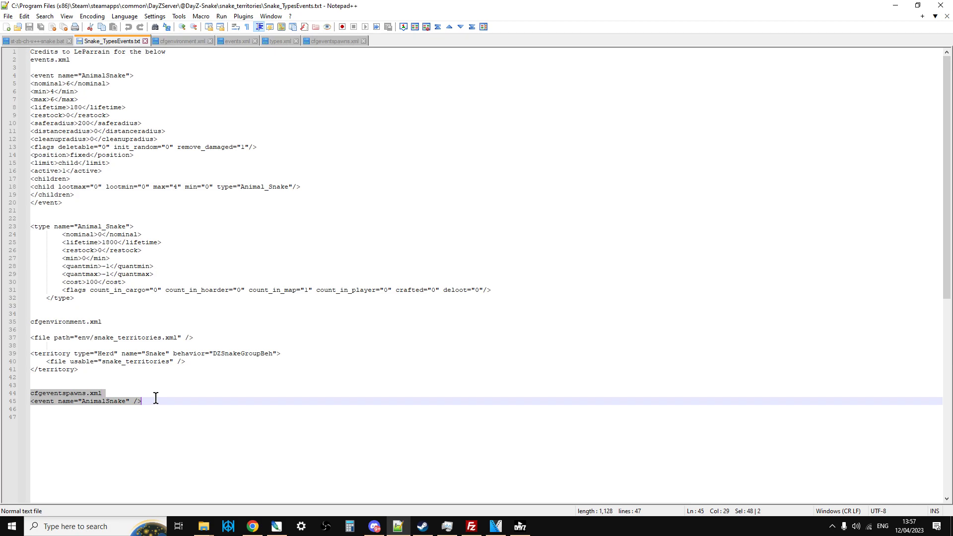
click(158, 393)
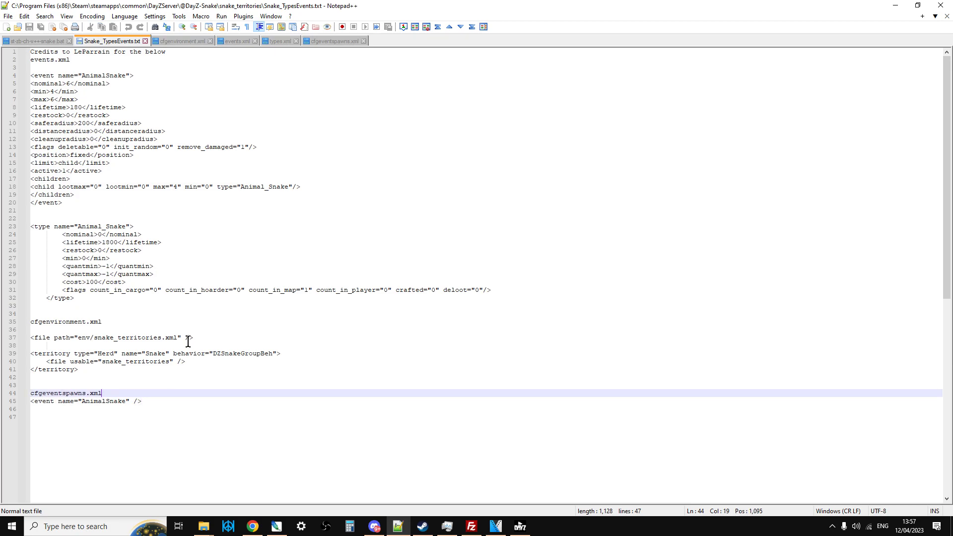
click(205, 530)
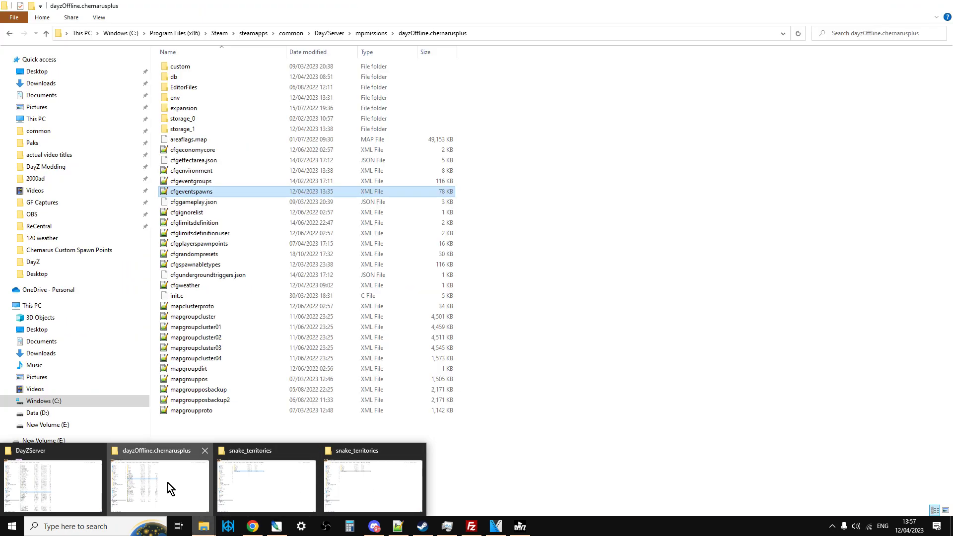
click(168, 484)
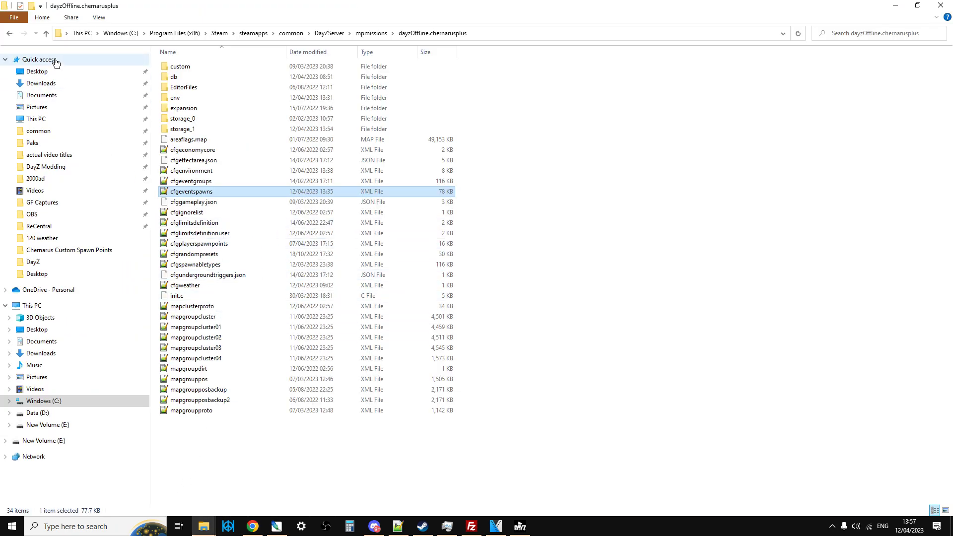
click(44, 34)
click(45, 34)
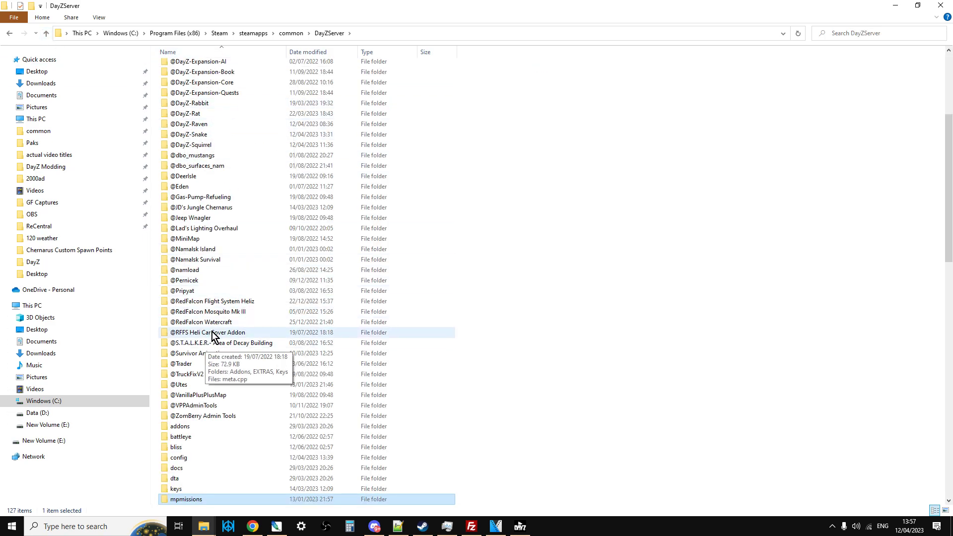
double_click(194, 135)
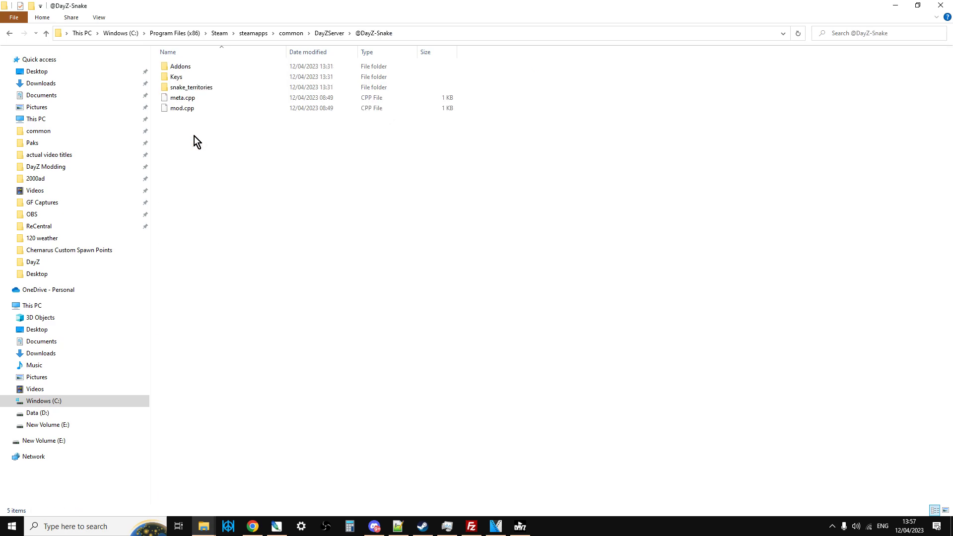
click(178, 77)
double_click(178, 77)
right_click(187, 66)
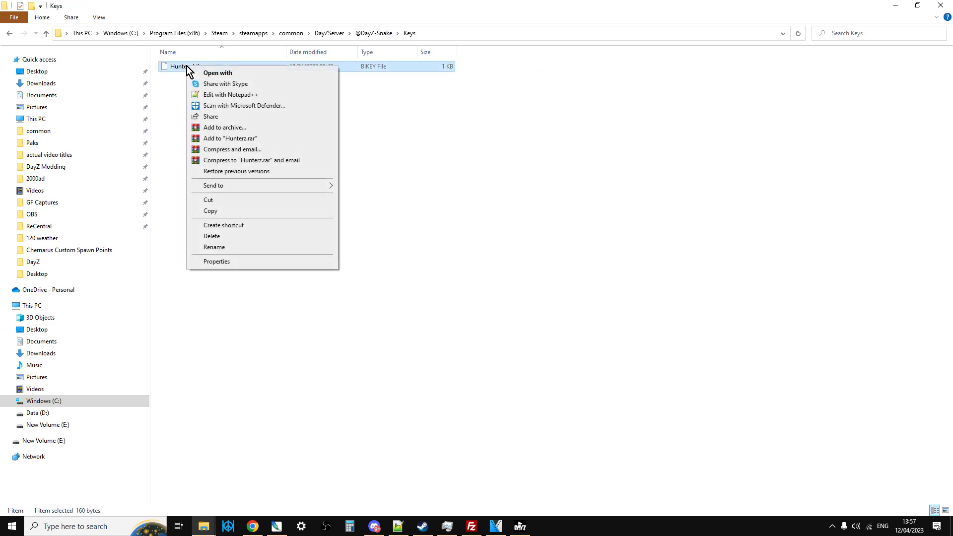
click(215, 210)
- Paste the copied Hunterz.bikey file into the DayZServer keys folder, replacing the existing file
click(46, 34)
click(46, 34)
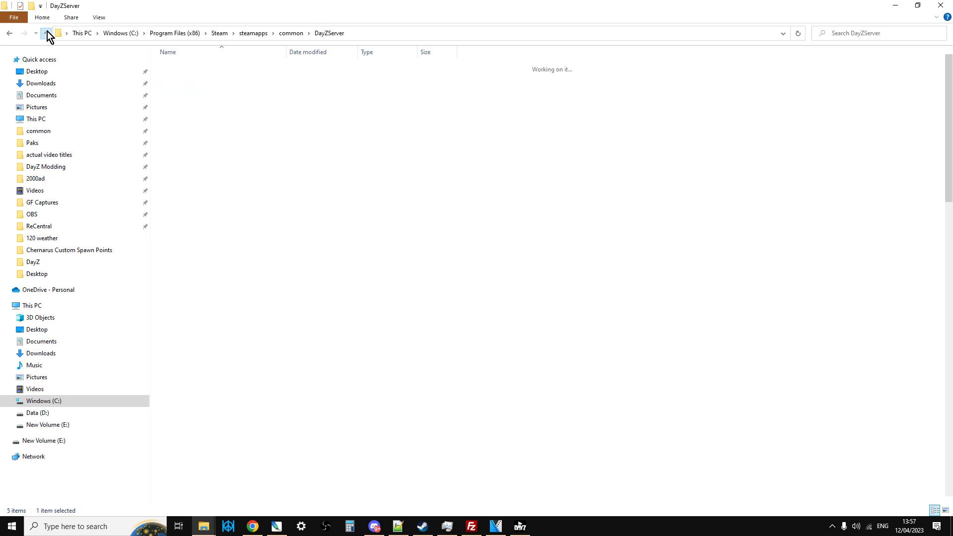
scroll(209, 248, down, 9)
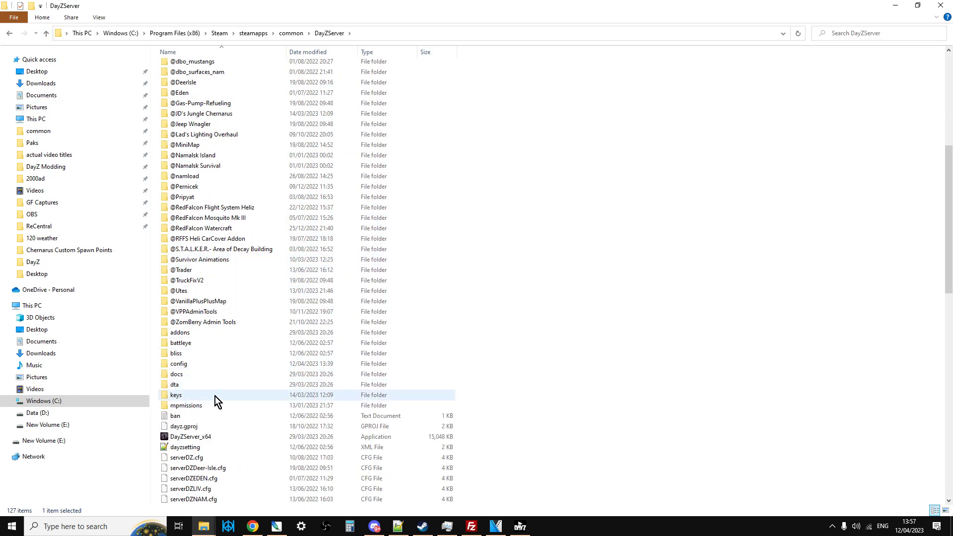
double_click(170, 398)
right_click(607, 317)
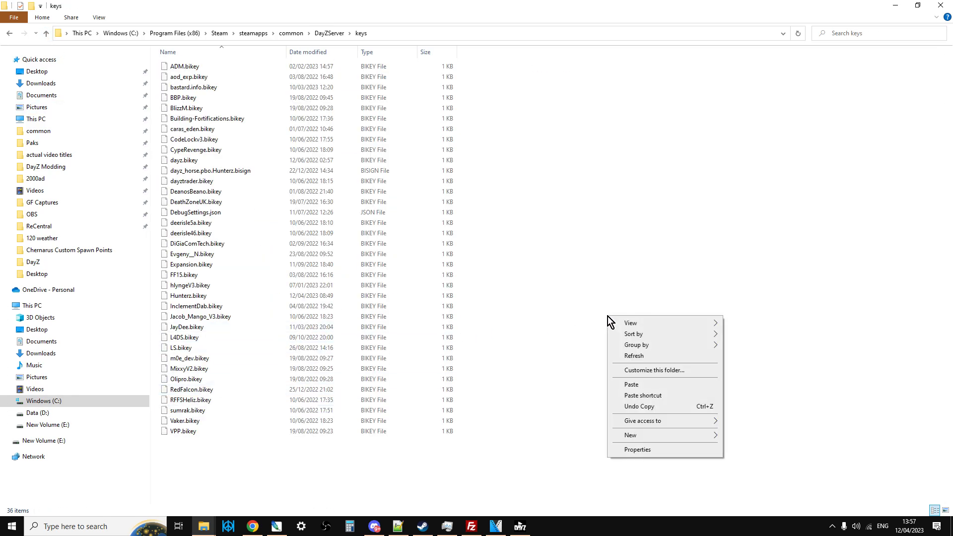
click(642, 385)
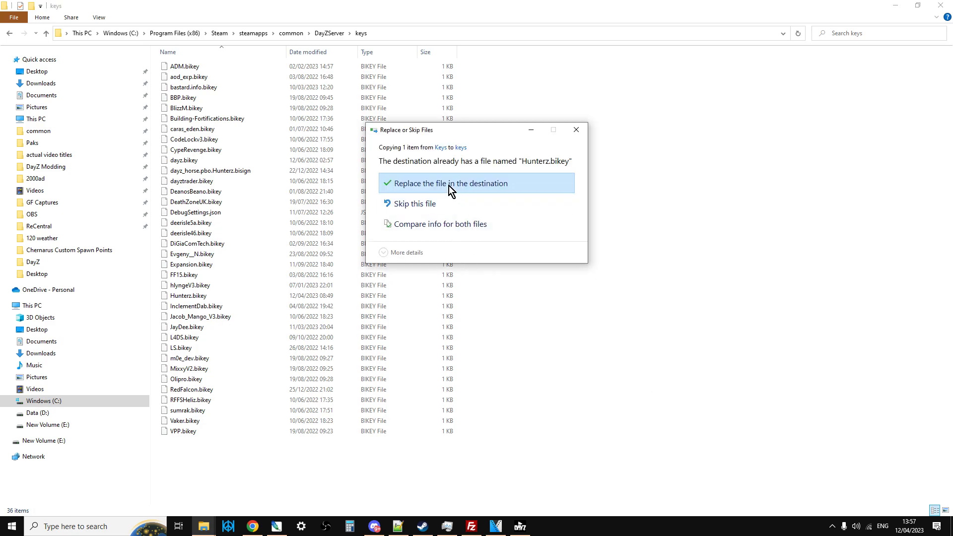
click(450, 188)
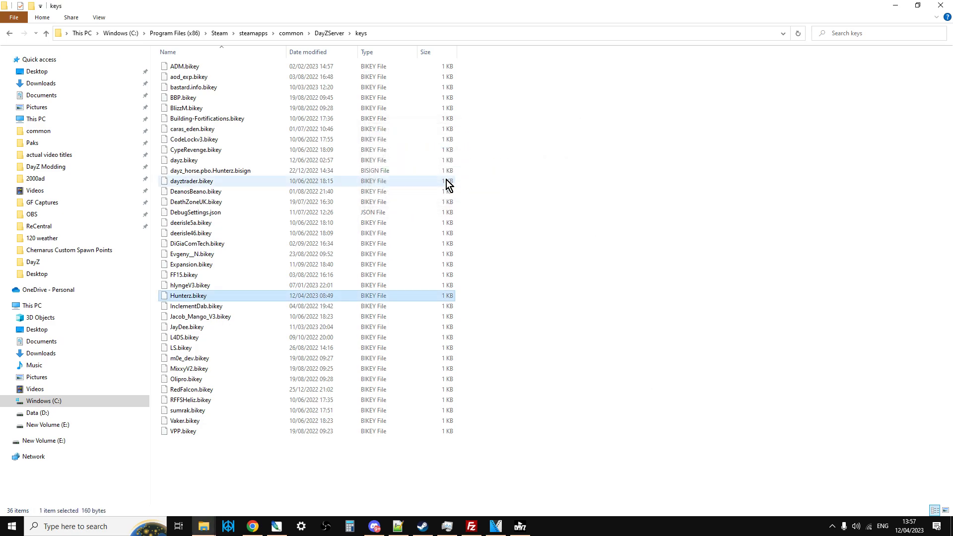
click(46, 34)
scroll(279, 173, down, 1)
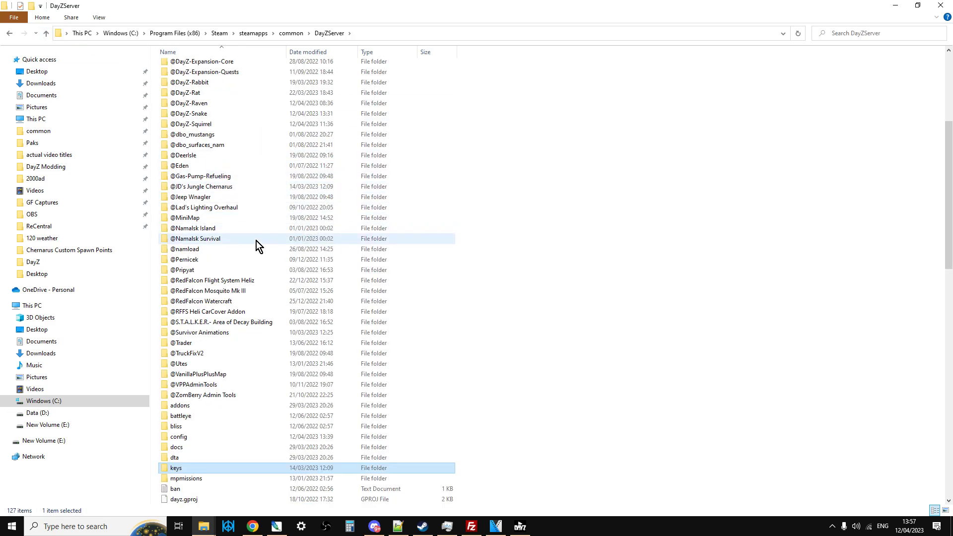
scroll(217, 258, up, 1)
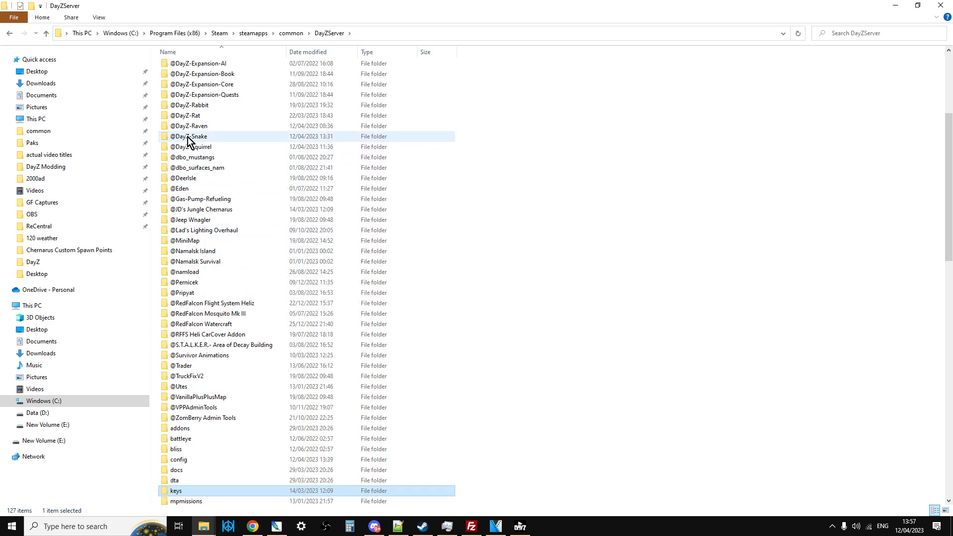
double_click(209, 137)
double_click(178, 88)
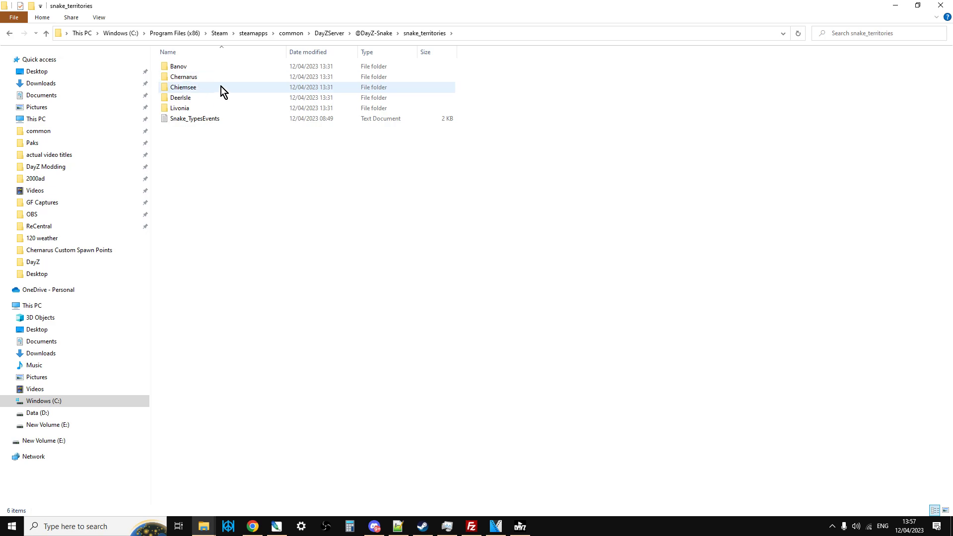
double_click(197, 76)
click(193, 68)
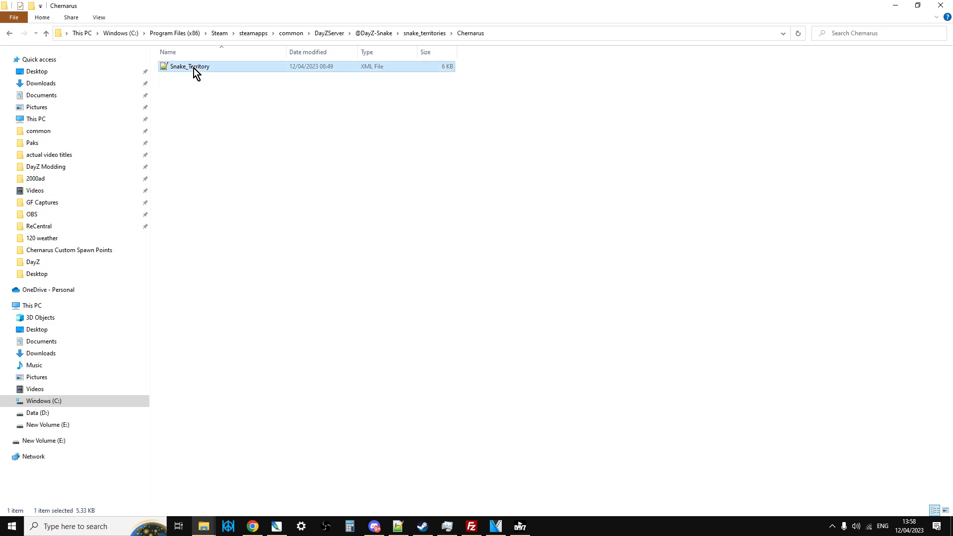
right_click(193, 67)
click(230, 233)
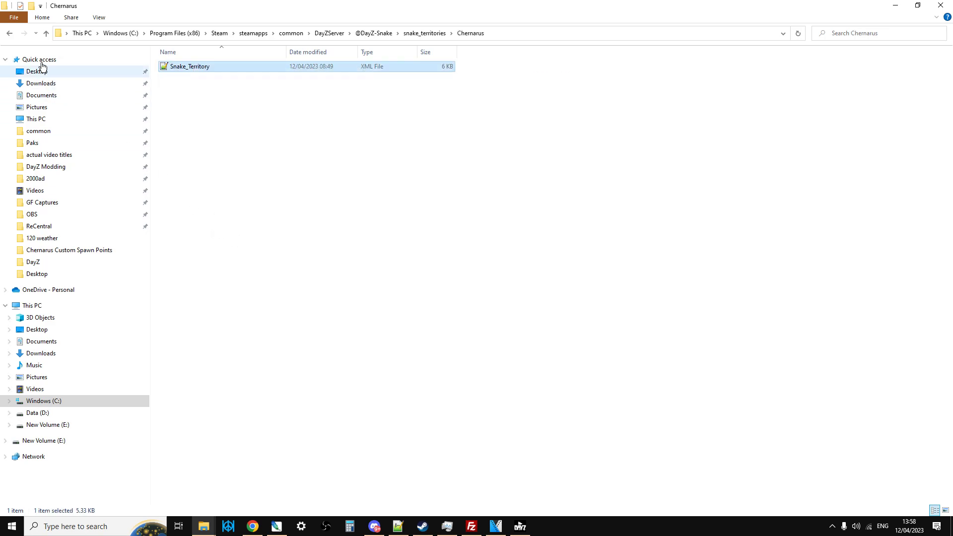
- Go to DayZServer\mpmissions\dayzOffline.chernarusplus\env and select the Snake_Territory file there
click(45, 33)
click(46, 33)
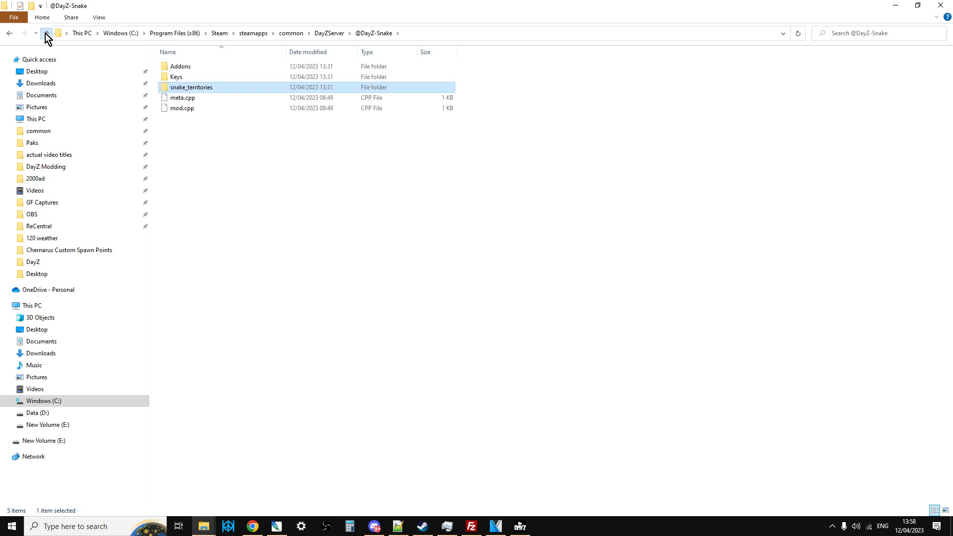
click(46, 34)
scroll(215, 187, down, 8)
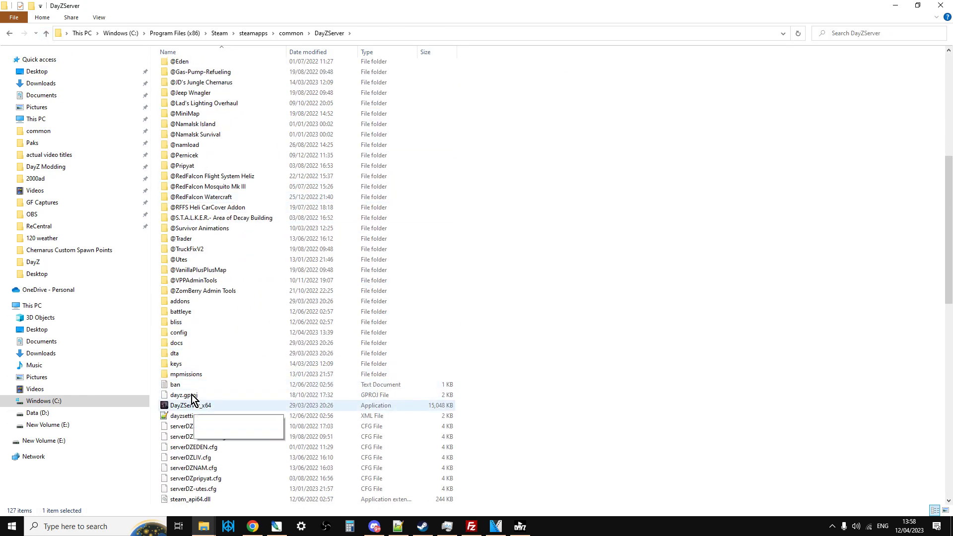
double_click(193, 376)
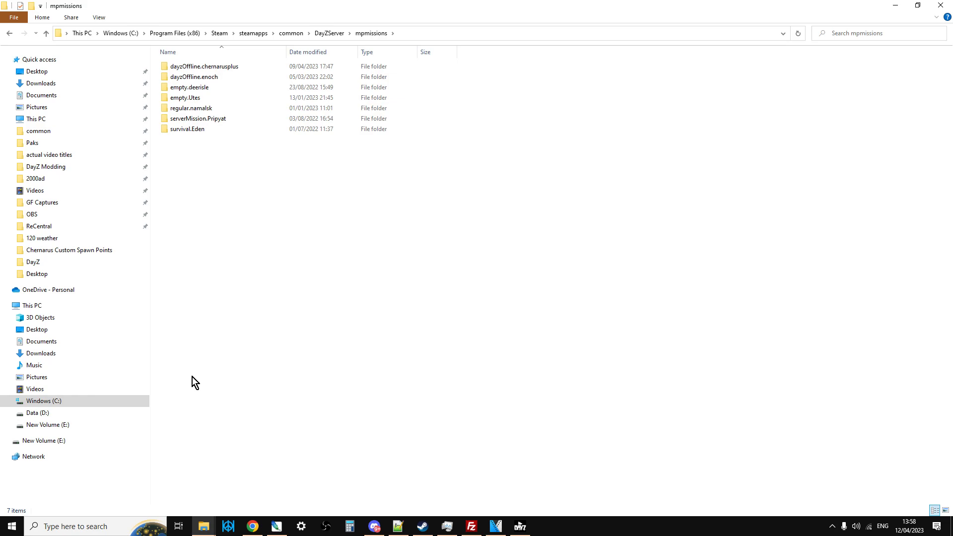
double_click(189, 66)
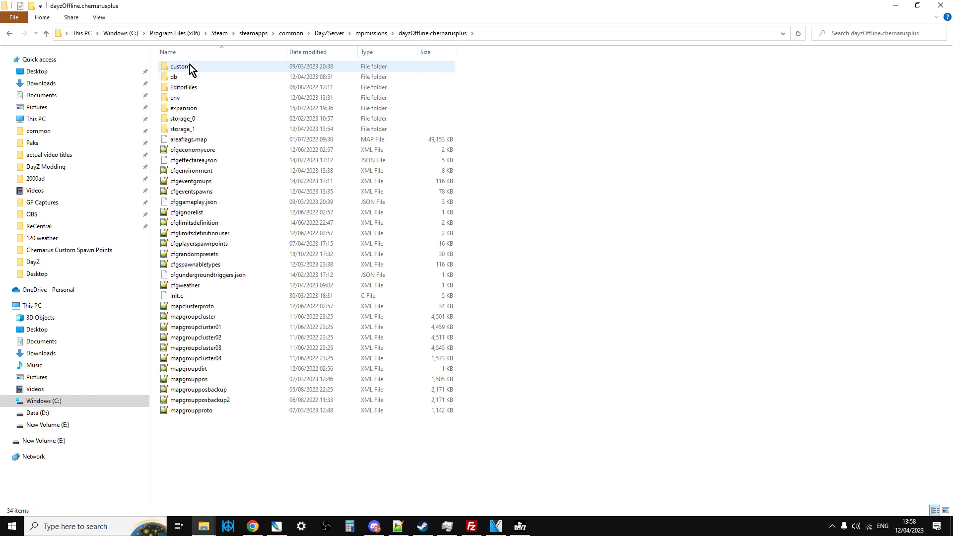
double_click(179, 101)
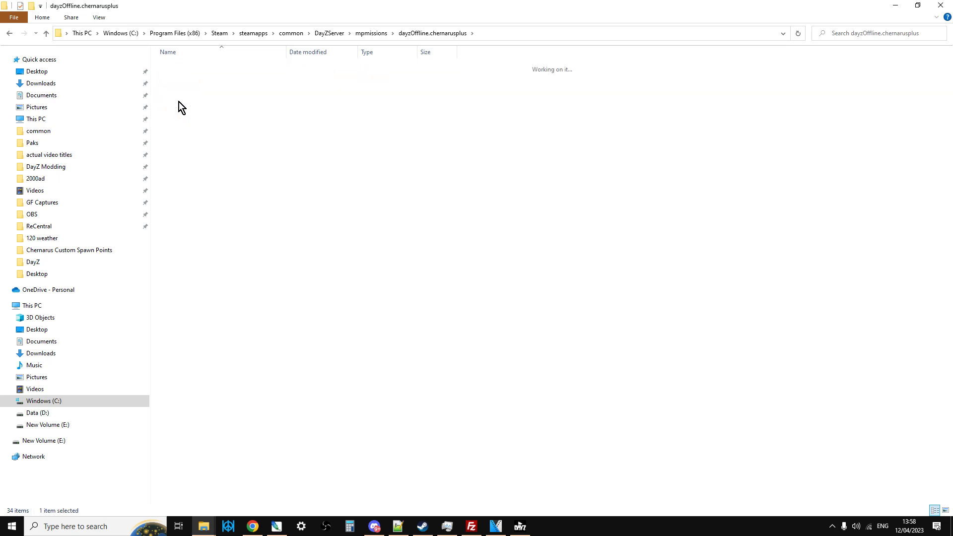
right_click(305, 353)
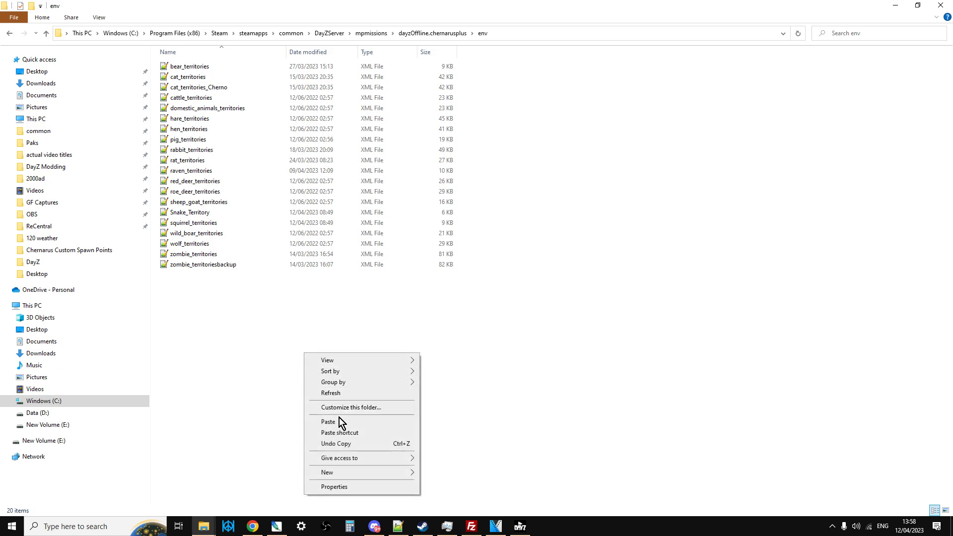
key(Escape)
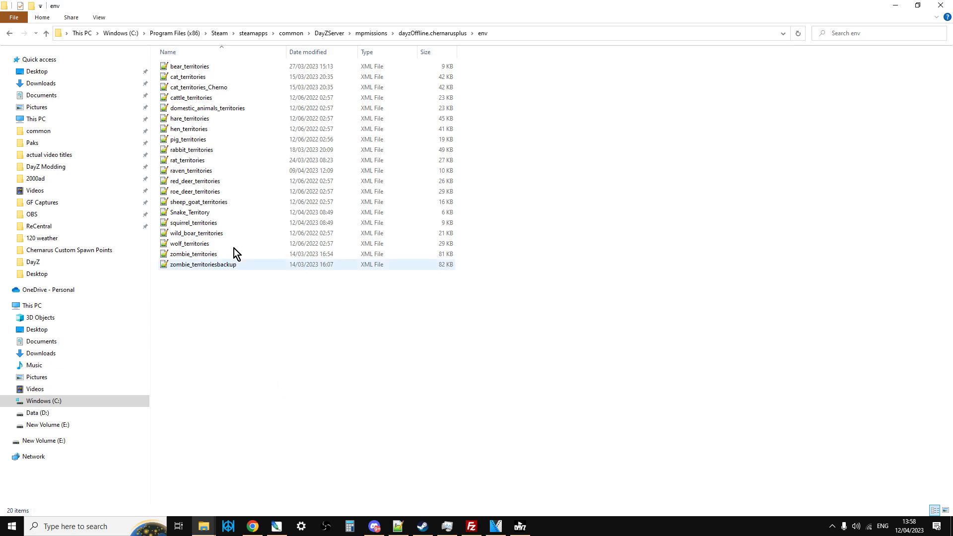
click(210, 214)
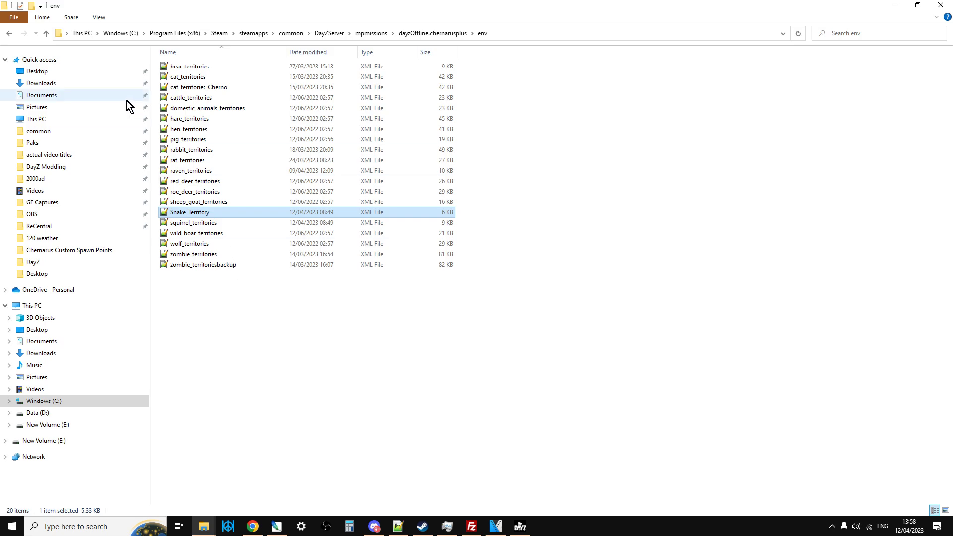
- Switch to the snake_territories Explorer window and go to the DayZServer\mpmissions\dayzOffline.chernarusplus folder
click(46, 34)
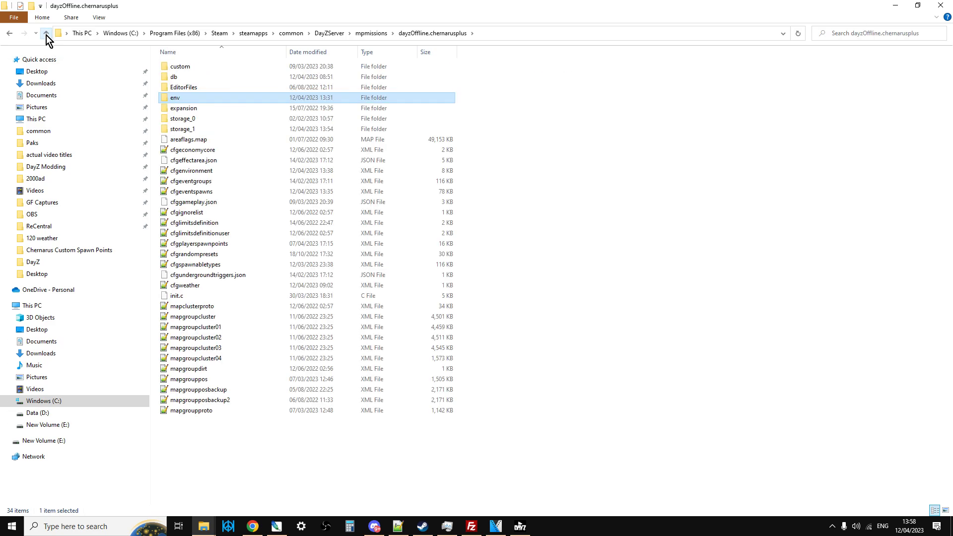
click(400, 530)
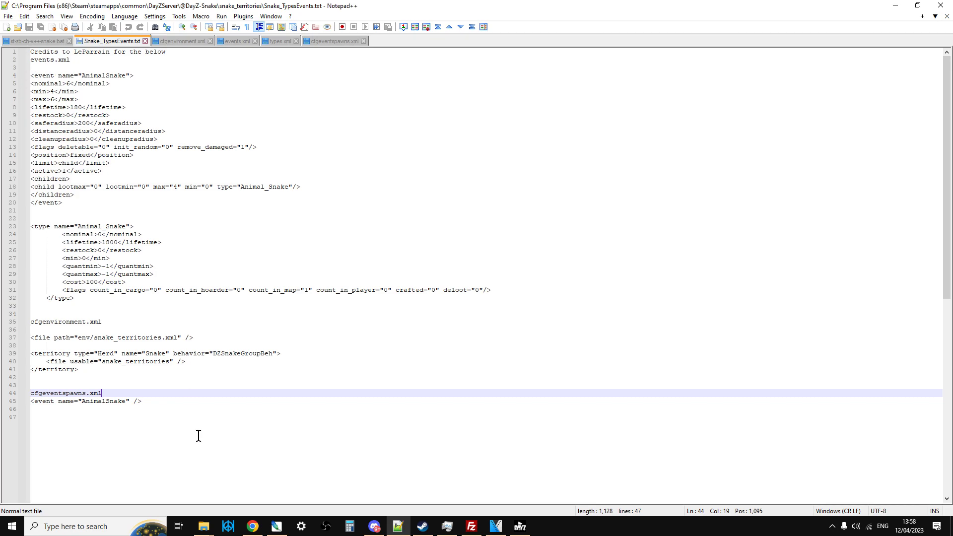
click(208, 530)
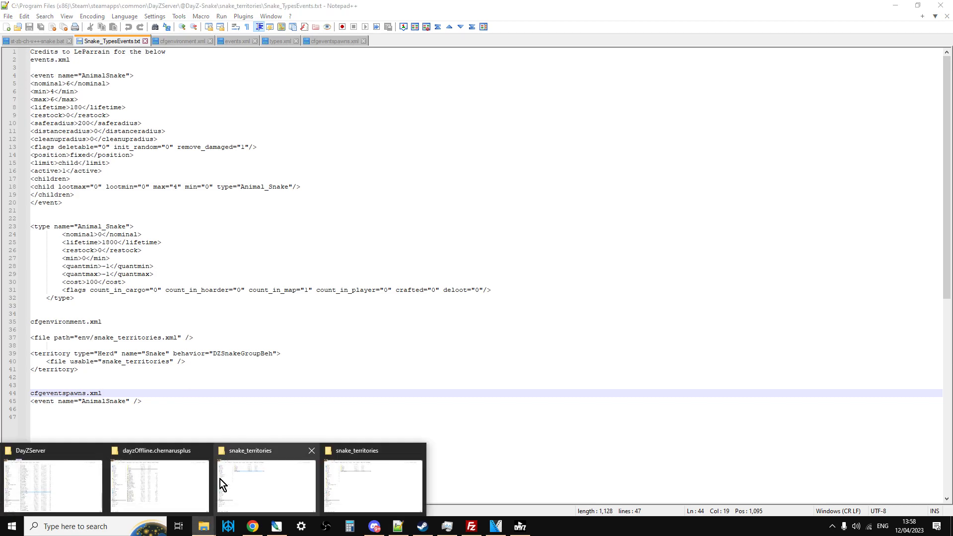
click(219, 478)
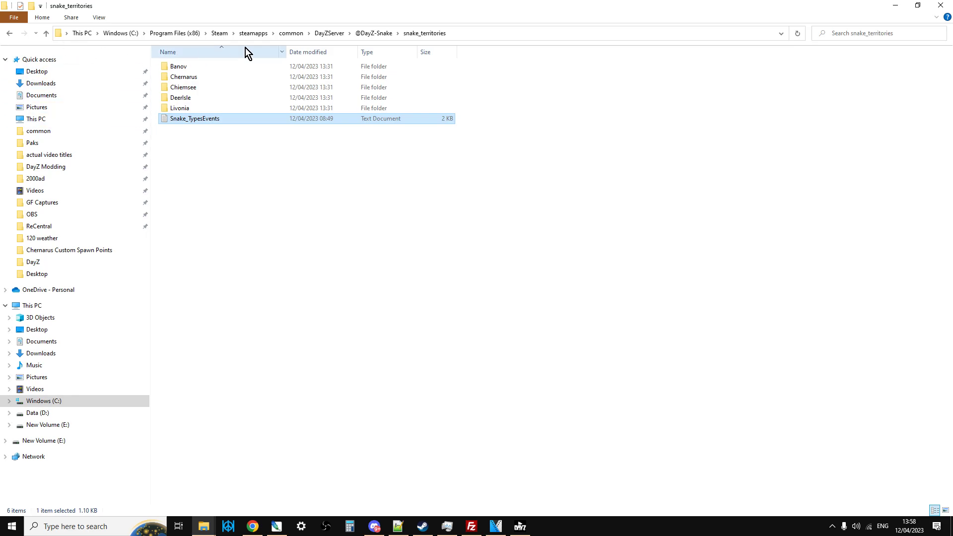
click(47, 33)
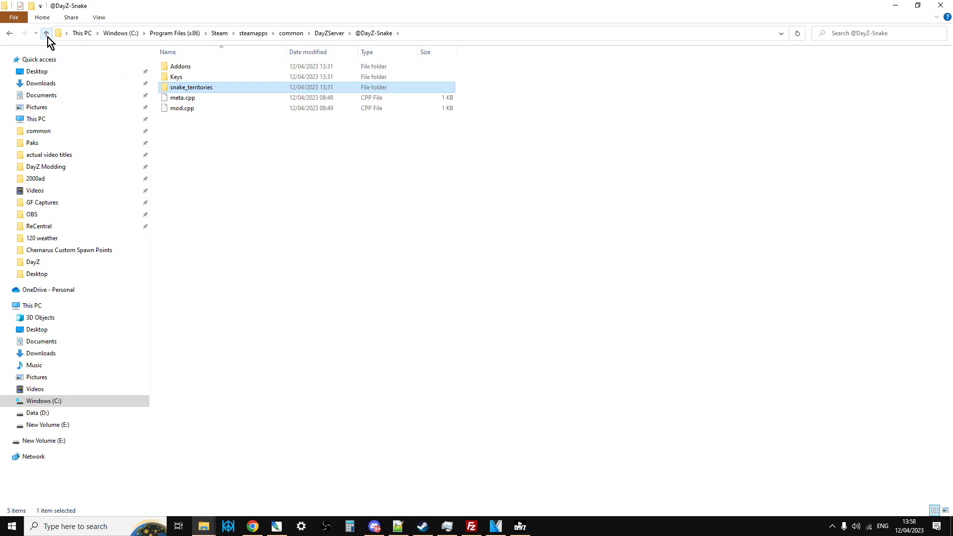
click(47, 37)
scroll(235, 337, down, 7)
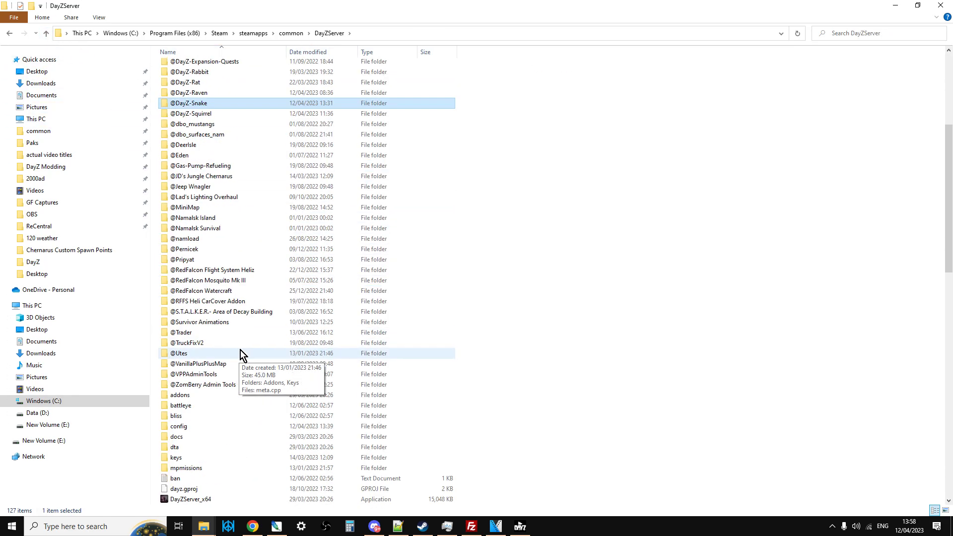
scroll(240, 353, down, 4)
double_click(192, 343)
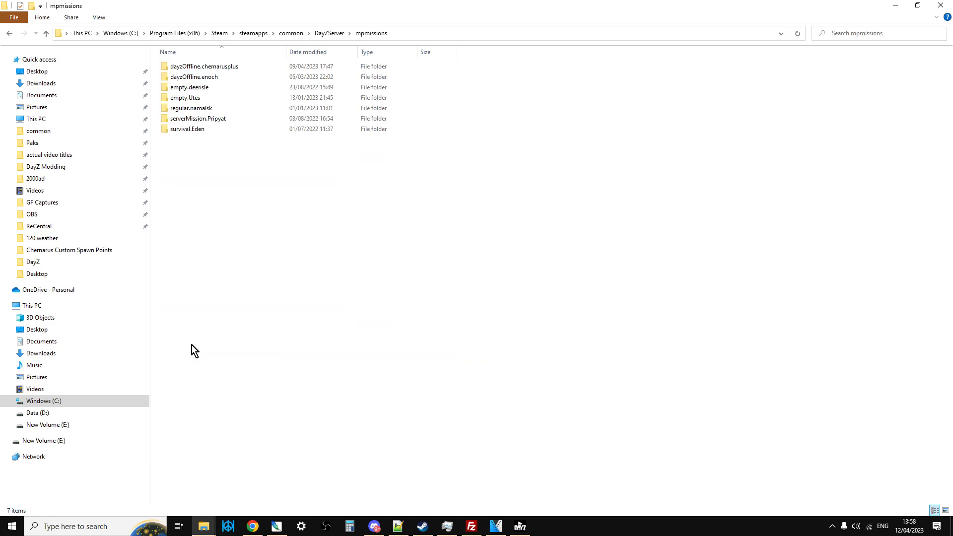
double_click(192, 68)
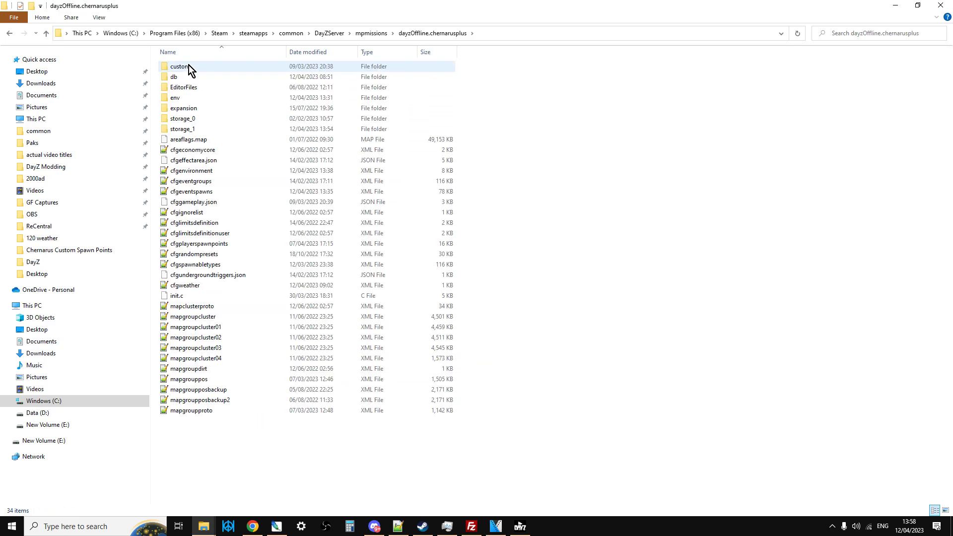
- Open the events XML file from the mission's db folder in Notepad++
click(171, 80)
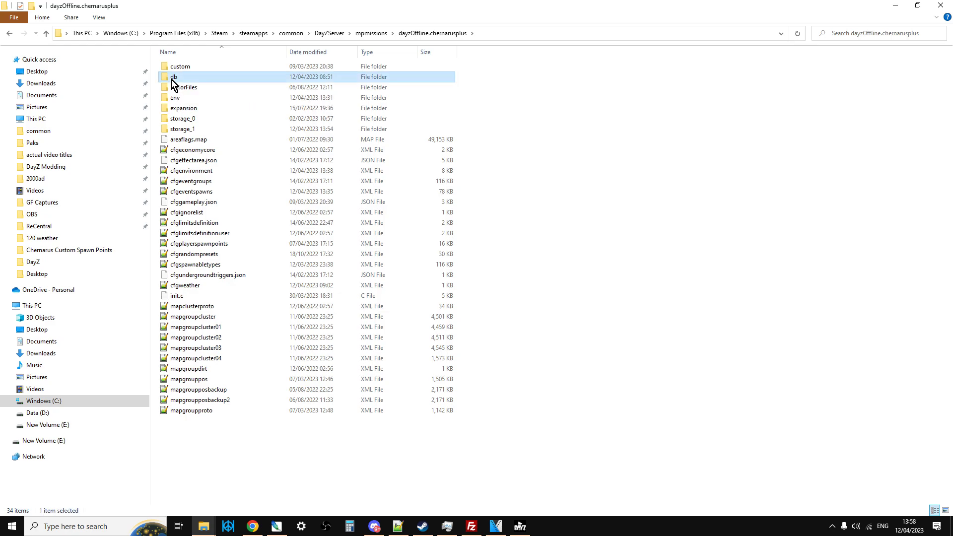
double_click(171, 79)
right_click(186, 76)
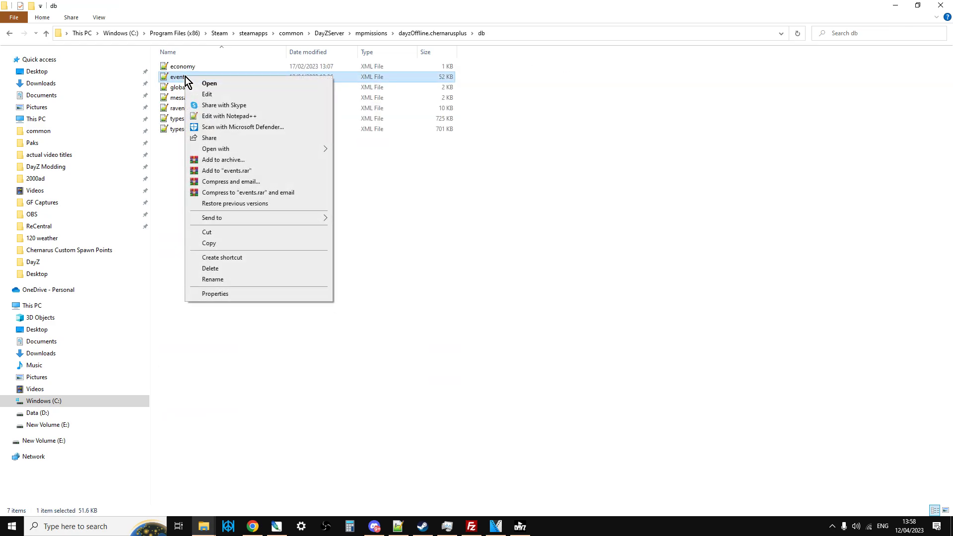
click(228, 116)
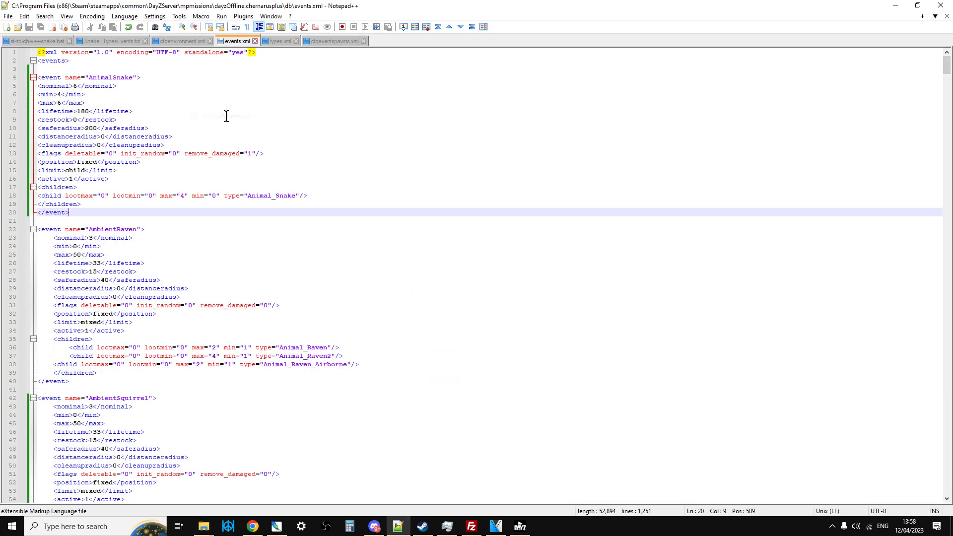
- Copy the complete AnimalSnake event block from Snake_TypesEvents.txt
click(96, 43)
drag(76, 203, 30, 75)
right_click(56, 97)
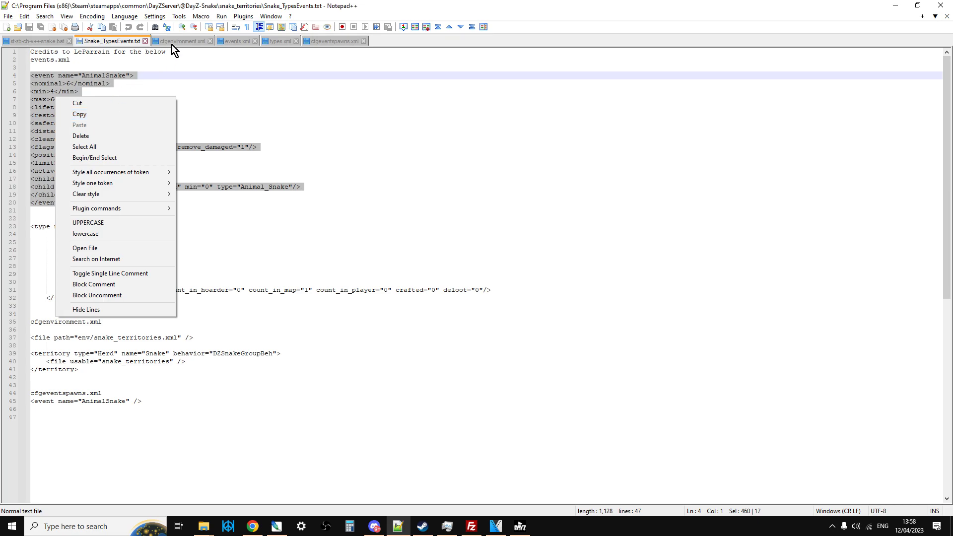
click(84, 114)
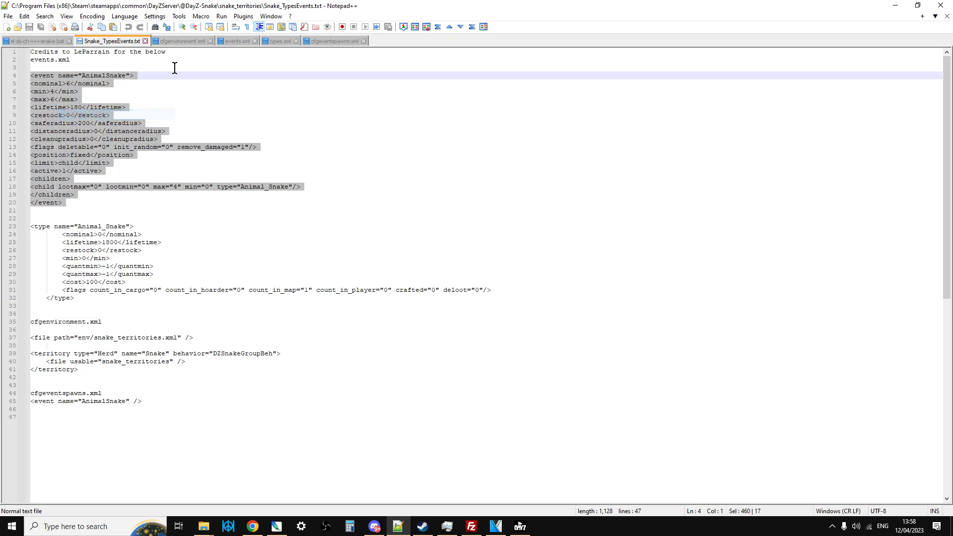
- Highlight the AnimalSnake event block directly under the opening events tag in events.xml to examine its placement
click(219, 42)
drag(76, 212, 32, 79)
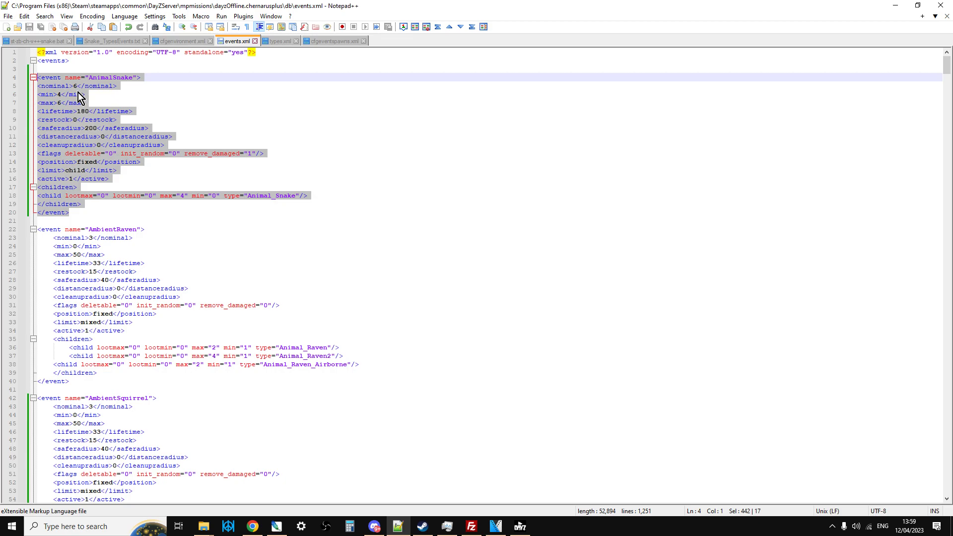
click(120, 206)
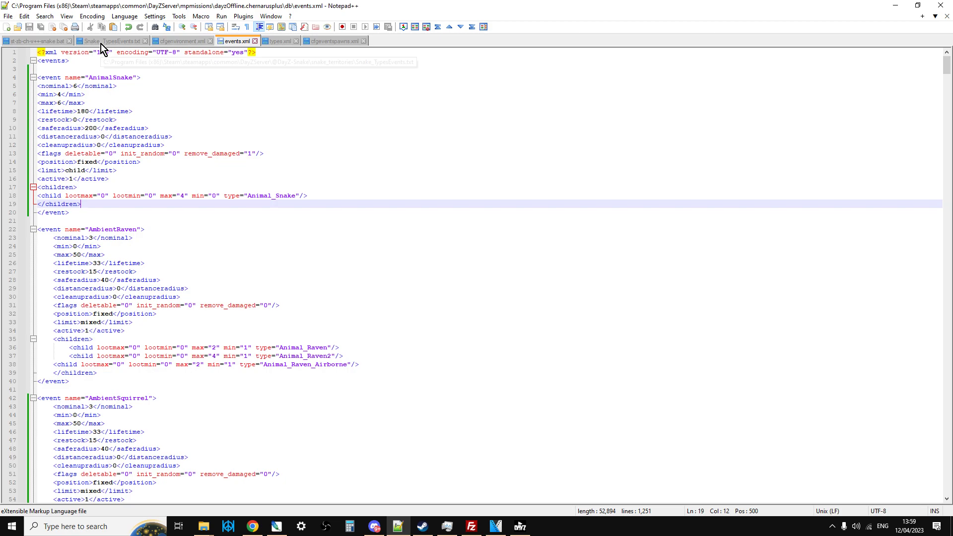
- Return to Snake_TypesEvents.txt and highlight the Animal_Snake type block
click(89, 41)
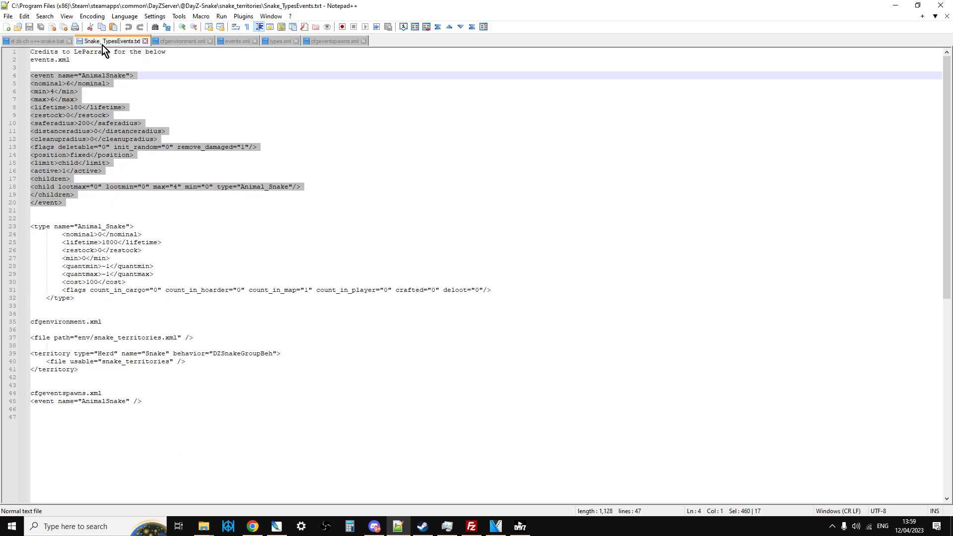
click(127, 224)
drag(83, 299, 31, 226)
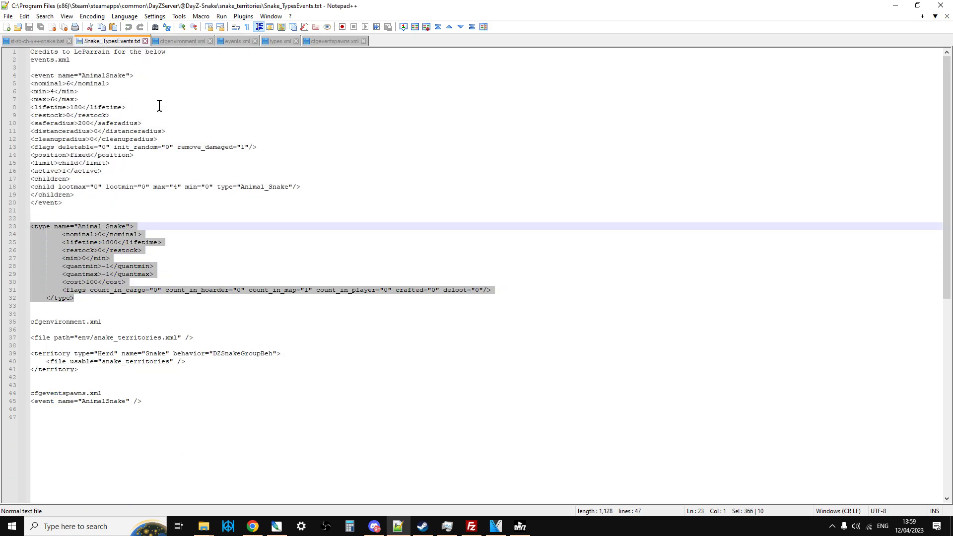
- Switch to the dayzOffline.chernarusplus Explorer window and open the types XML file from its db folder in Notepad++
click(211, 533)
click(190, 487)
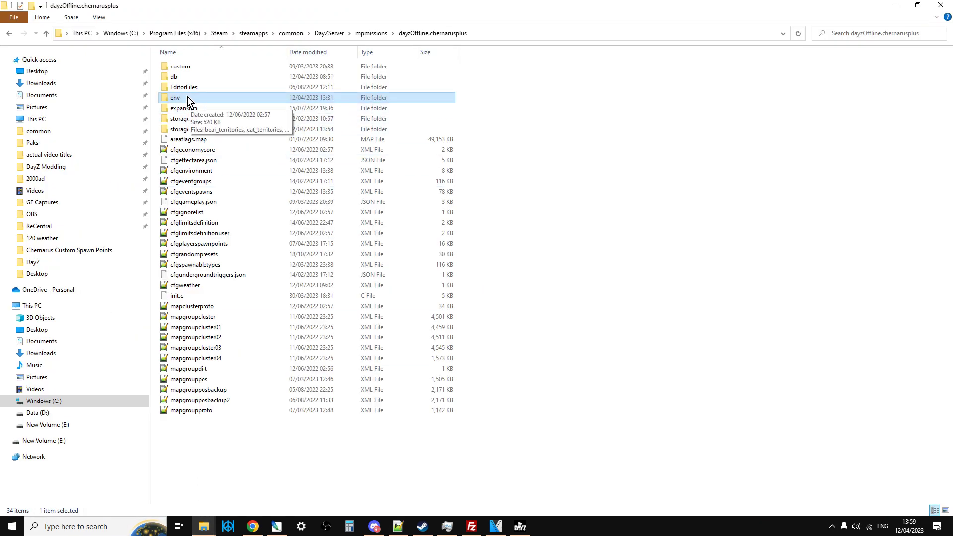
double_click(187, 78)
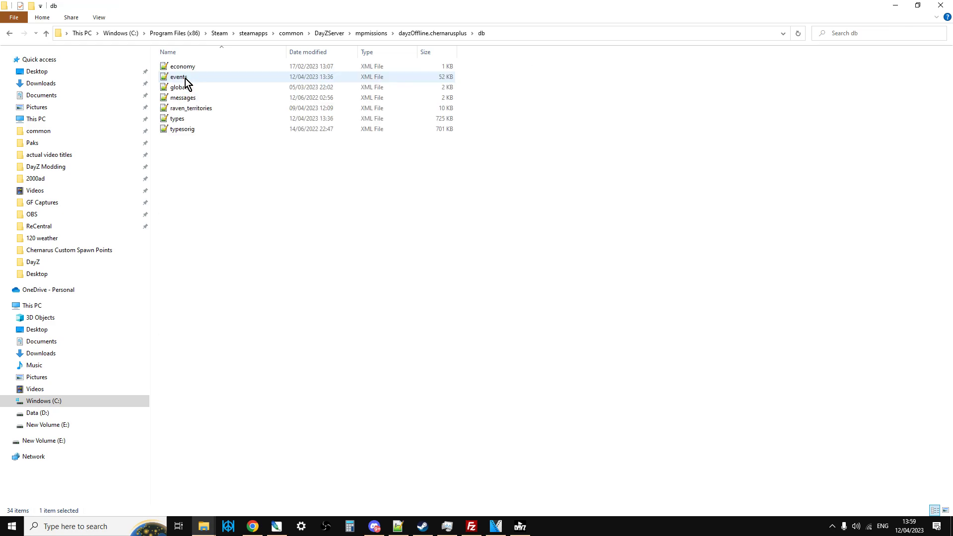
right_click(184, 121)
click(226, 164)
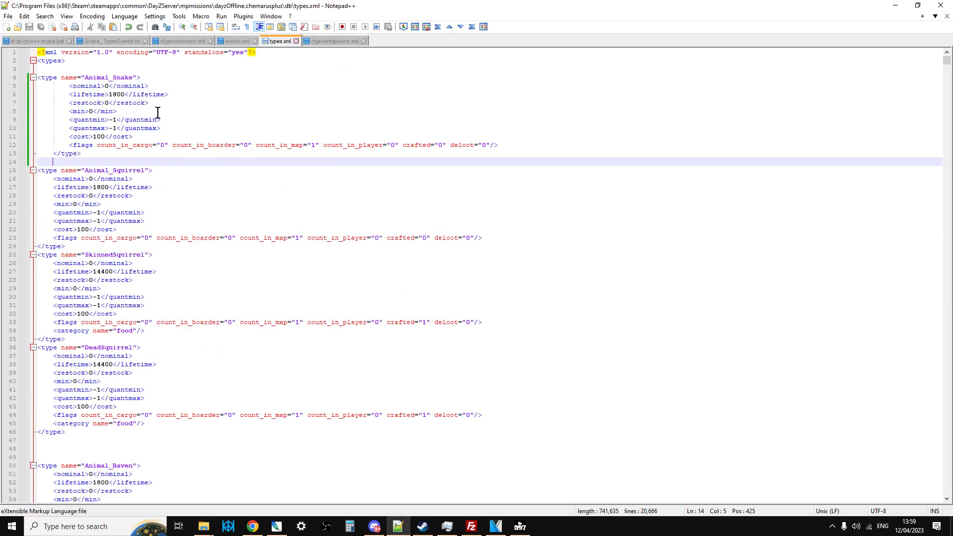
- Copy the Animal_Snake type block from Snake_TypesEvents.txt and highlight the matching block under the opening types tag in types.xml
click(94, 43)
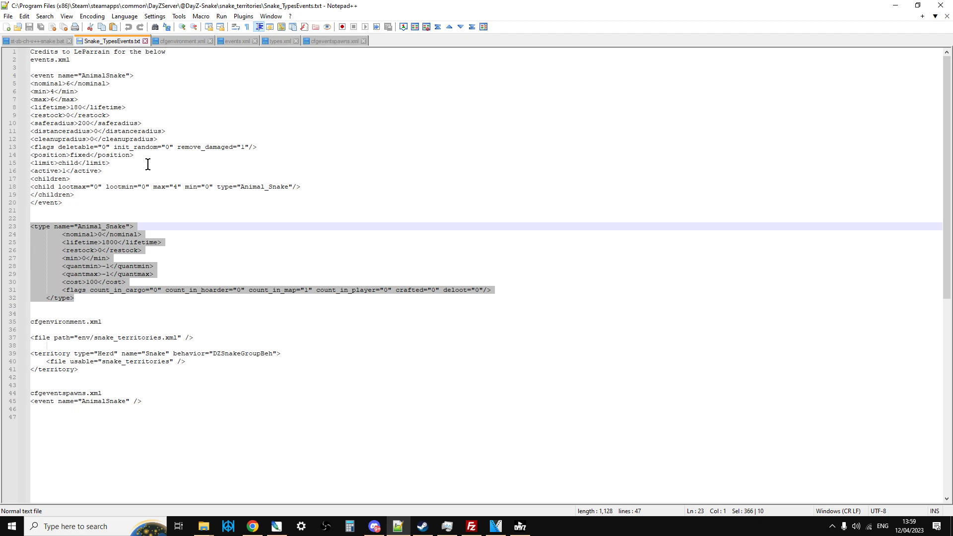
drag(111, 297, 22, 230)
right_click(60, 241)
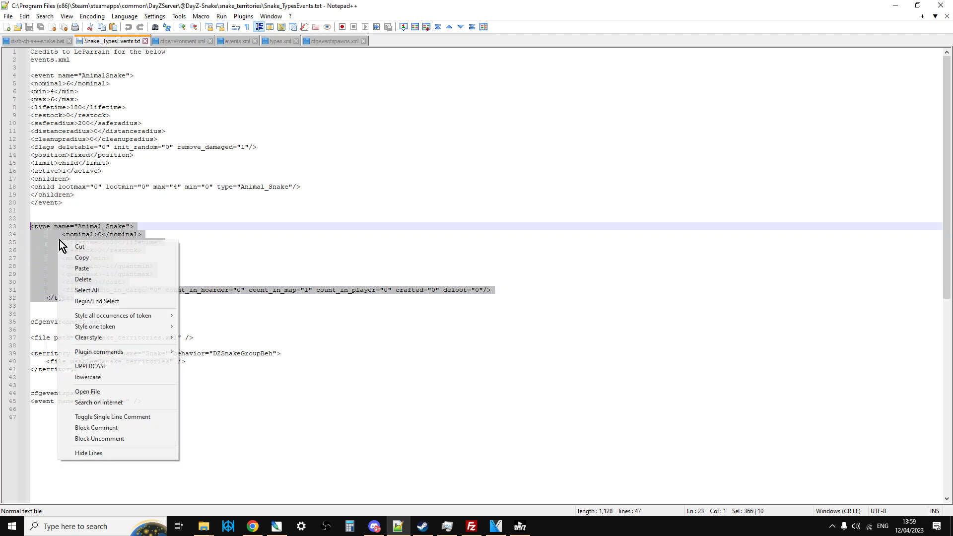
click(95, 257)
click(276, 41)
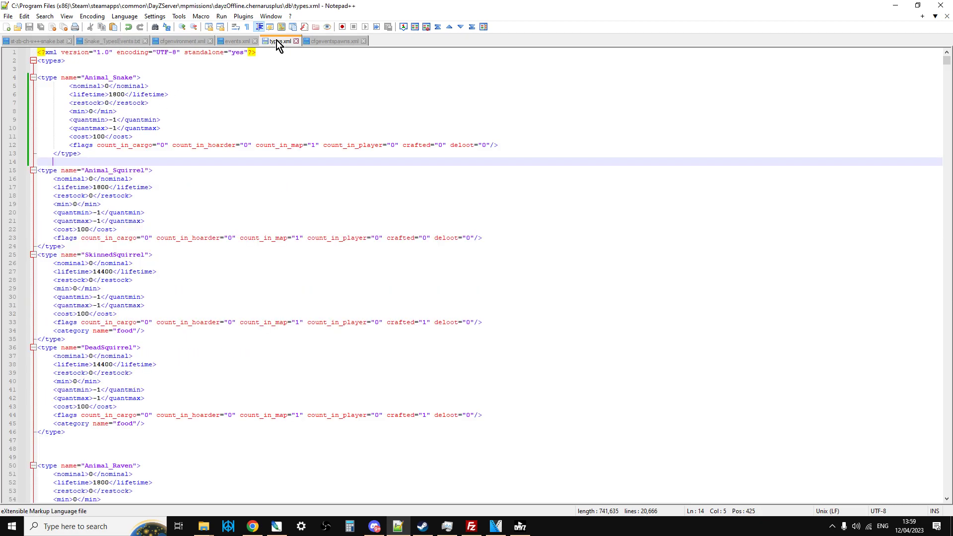
drag(87, 154, 36, 79)
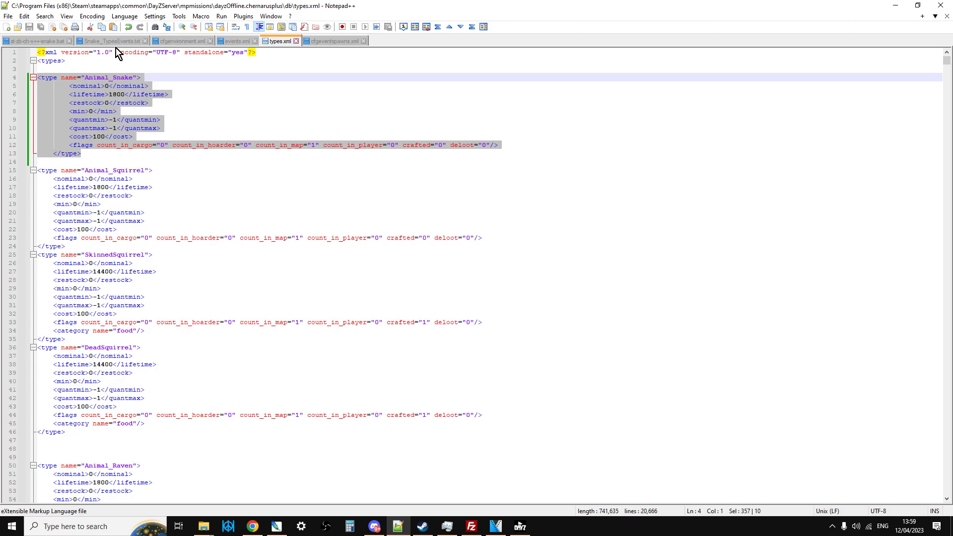
- Check the cfgenvironment.xml section of Snake_TypesEvents.txt, and open cfgenvironment from the dayzOffline.chernarusplus folder in Notepad++
click(105, 40)
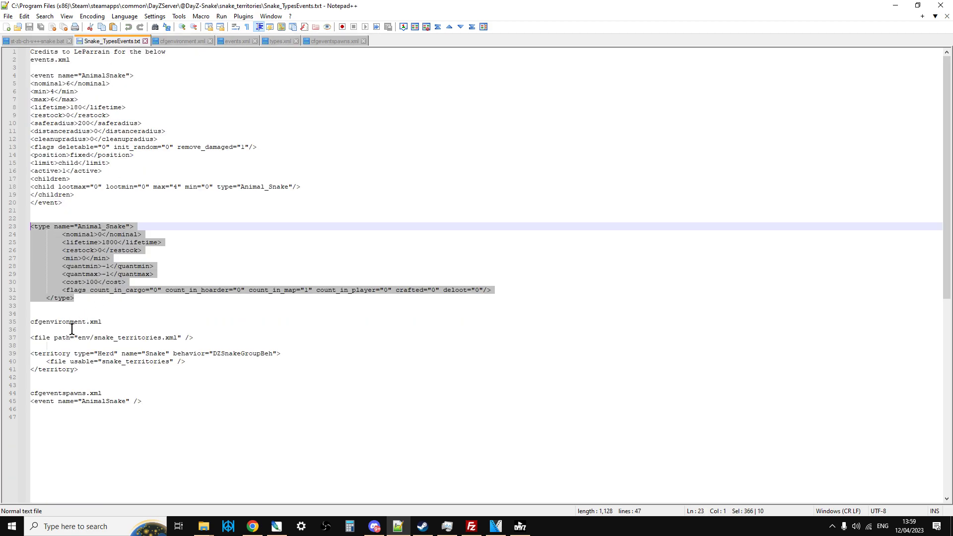
scroll(73, 338, down, 2)
click(204, 527)
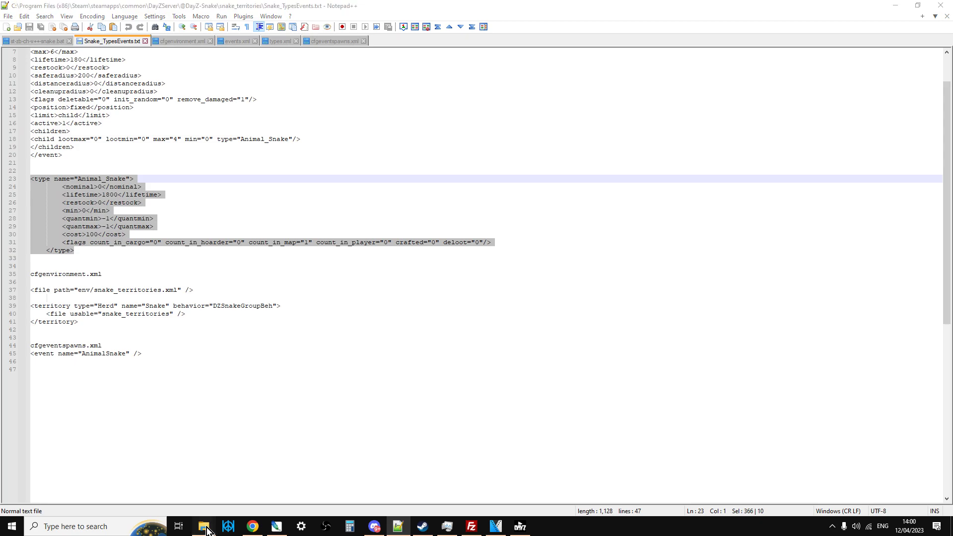
click(160, 476)
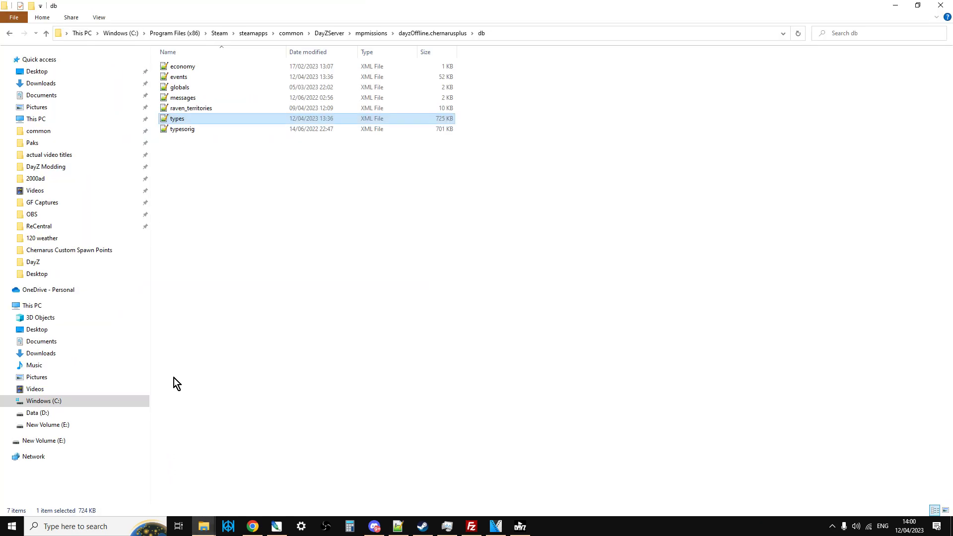
click(46, 34)
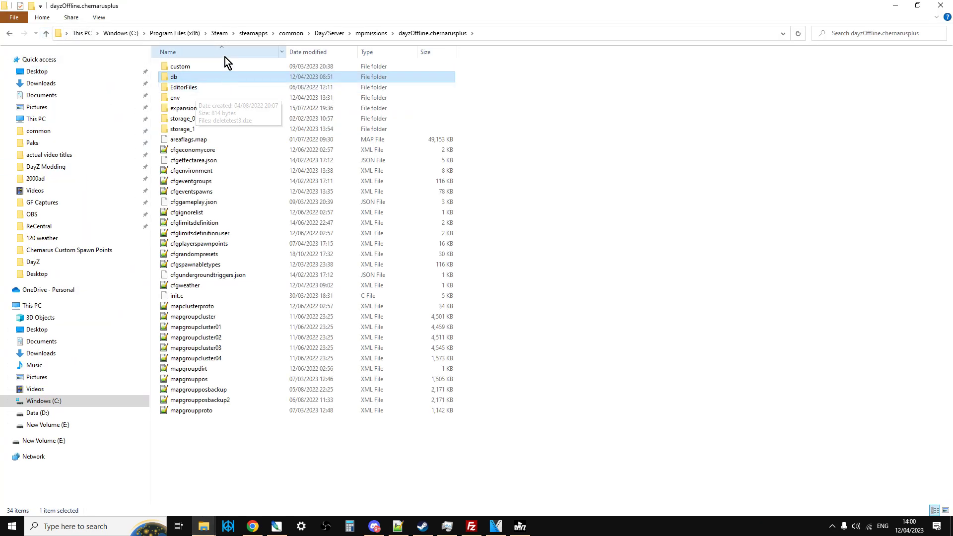
right_click(192, 170)
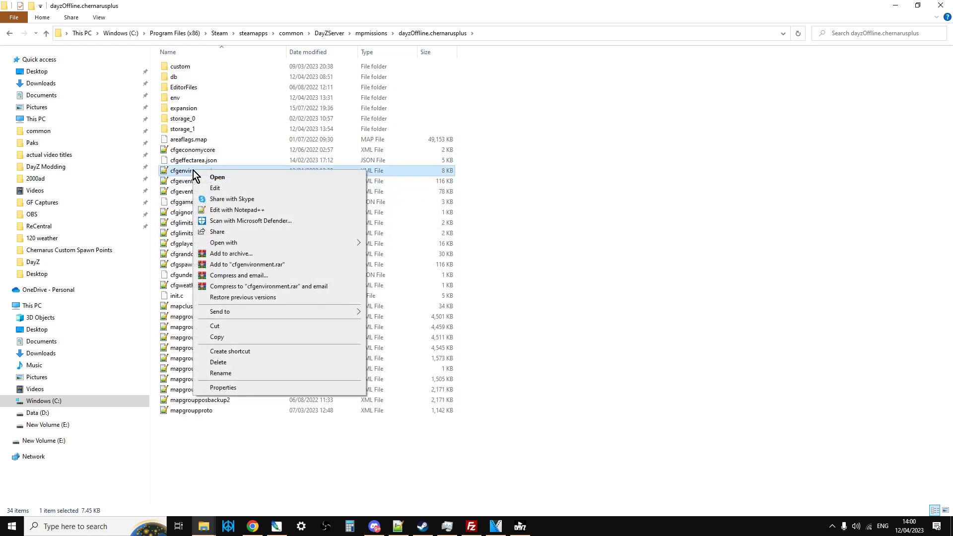
click(228, 207)
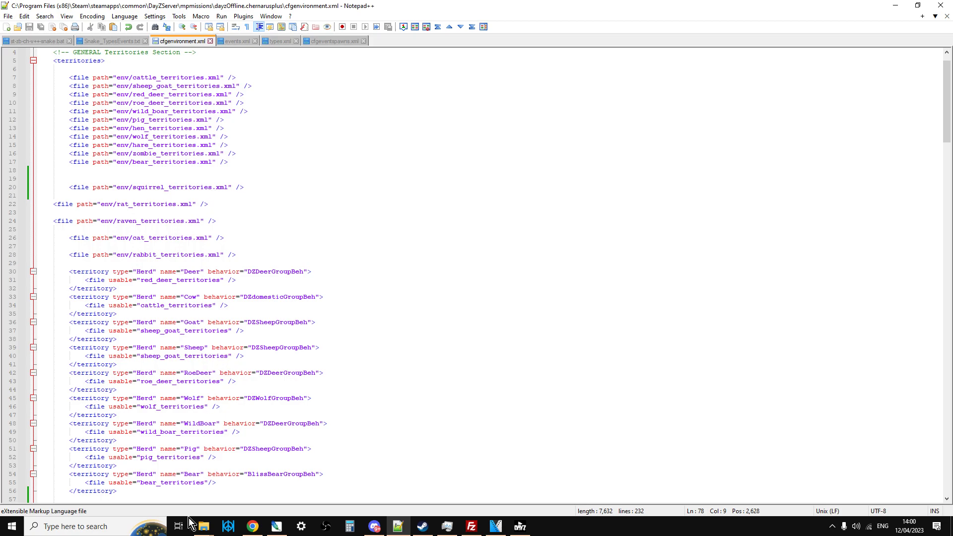
- Copy the env/snake_territories.xml file path line from the cfgenvironment.xml section of Snake_TypesEvents.txt
click(101, 42)
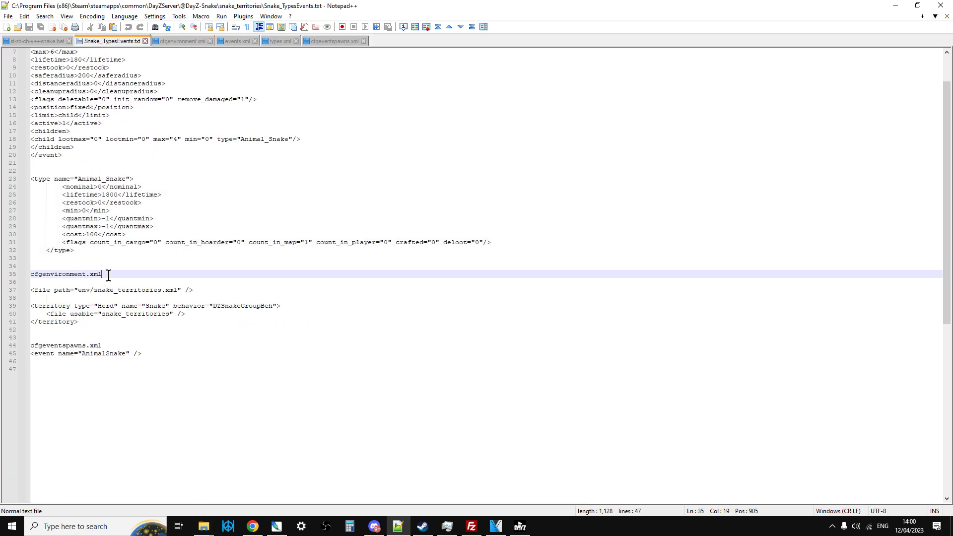
drag(193, 290, 30, 290)
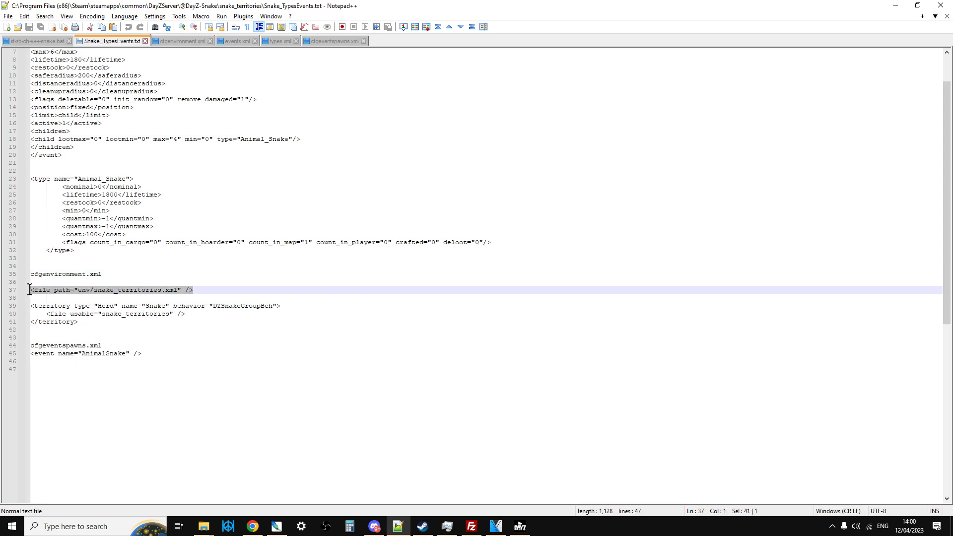
right_click(45, 293)
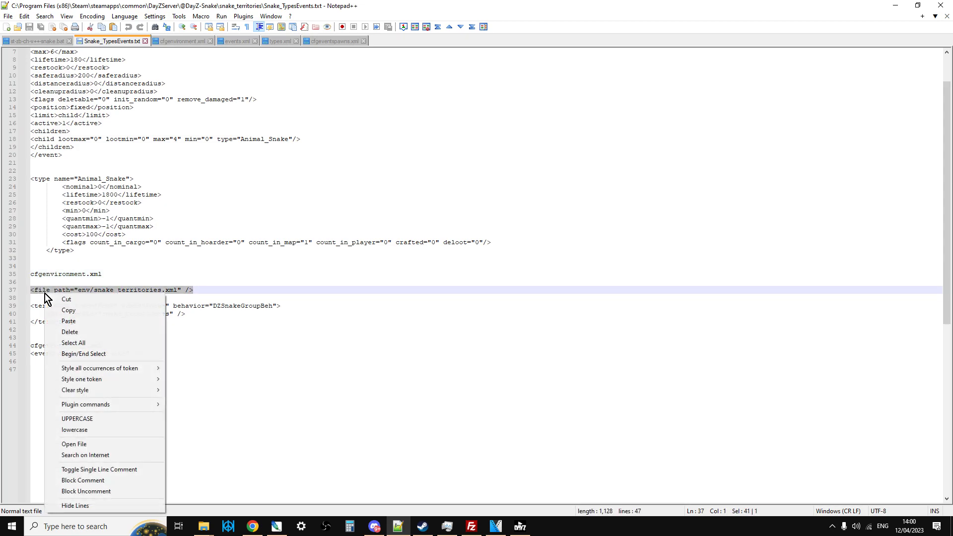
click(75, 311)
- Paste the snake_territories.xml file path line beneath the bear_territories.xml entry in cfgenvironment.xml, separated by a blank line
click(183, 41)
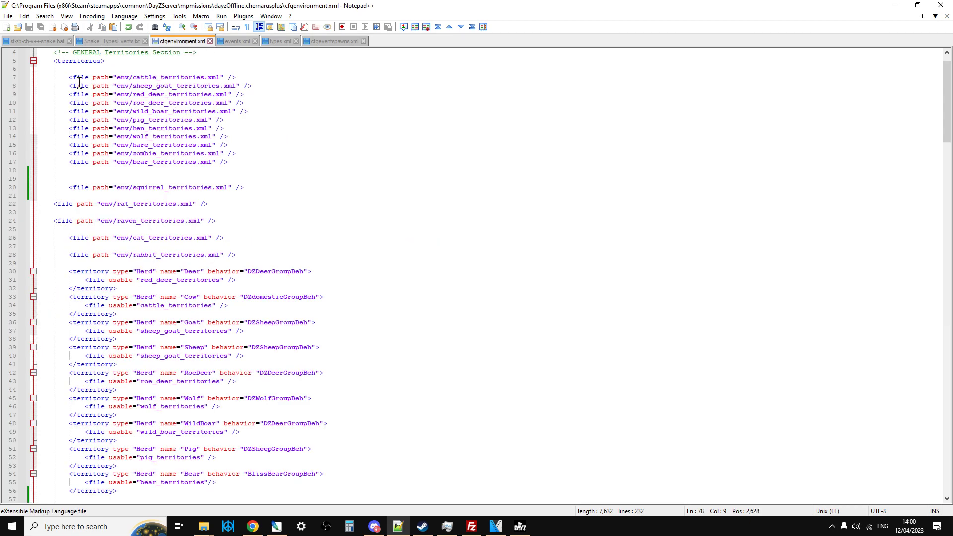
click(63, 70)
drag(66, 74, 255, 255)
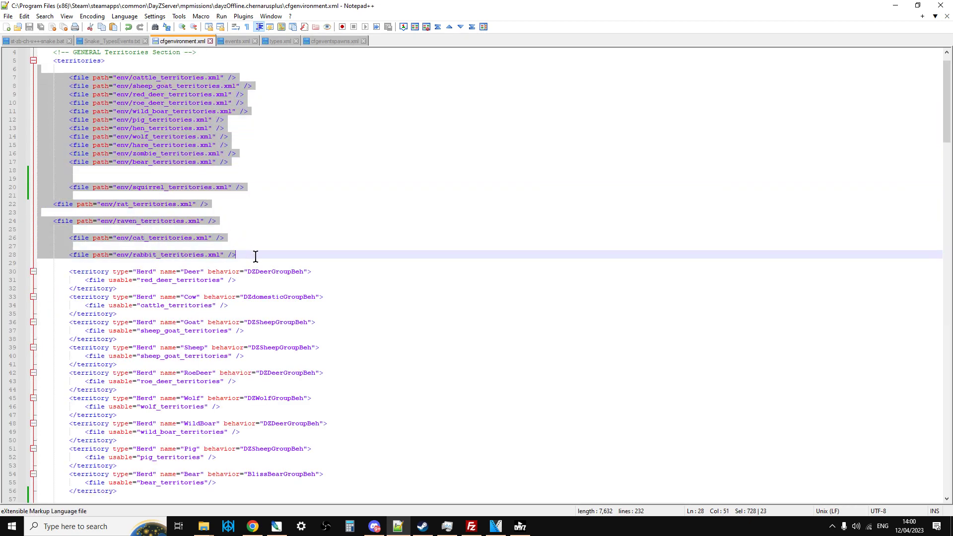
click(250, 163)
key(Return)
key(Return)
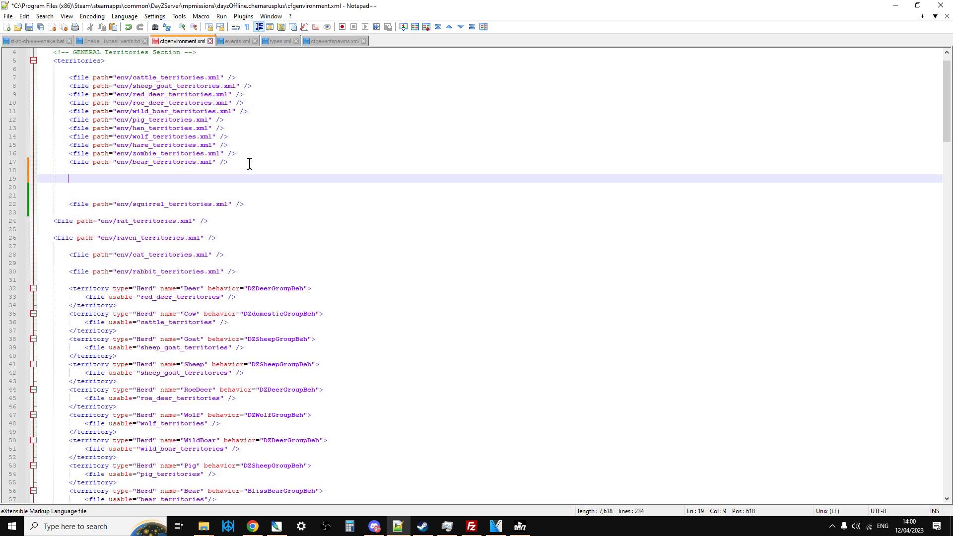
key(ctrl+v)
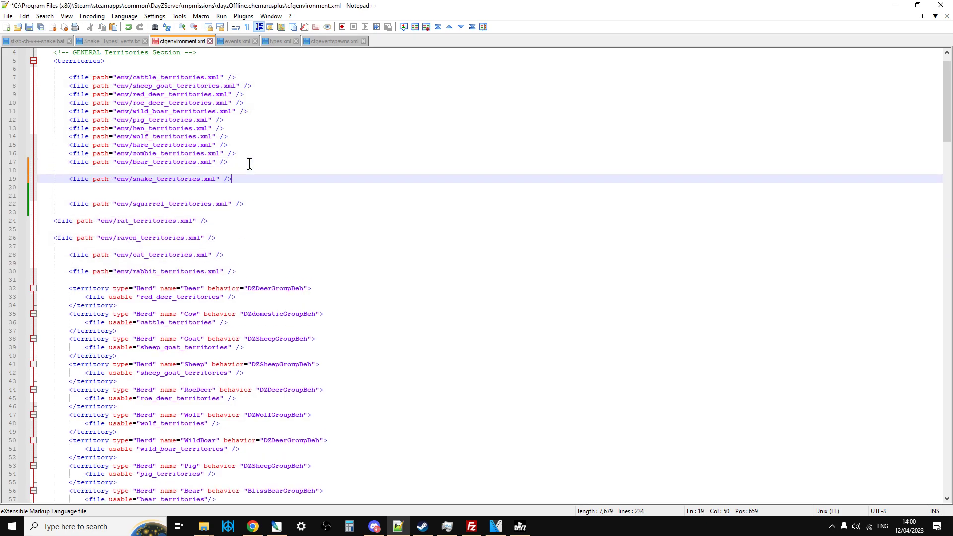
- Copy the three-line Snake territory block with behavior DZSnakeGroupBeh from Snake_TypesEvents.txt
click(49, 42)
click(121, 40)
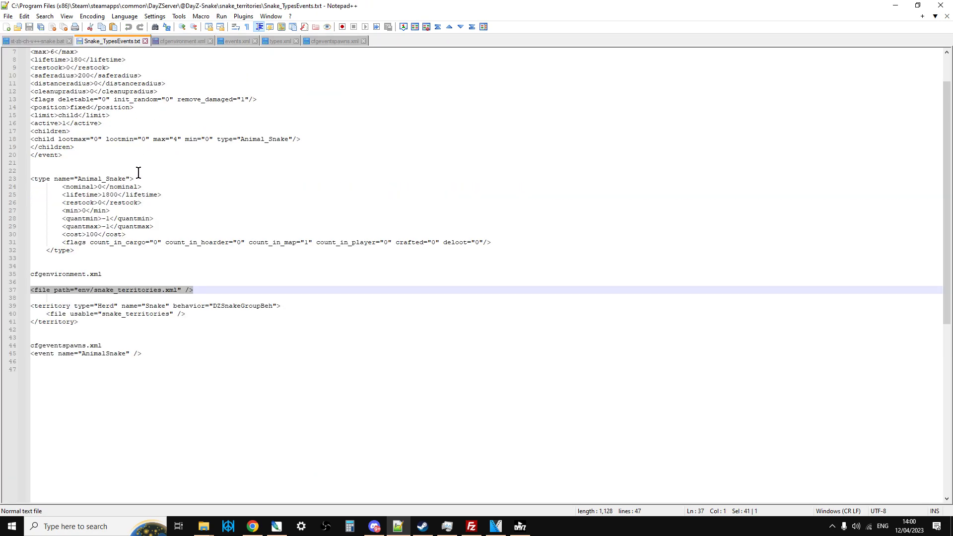
scroll(198, 223, down, 1)
click(82, 298)
drag(81, 298, 31, 282)
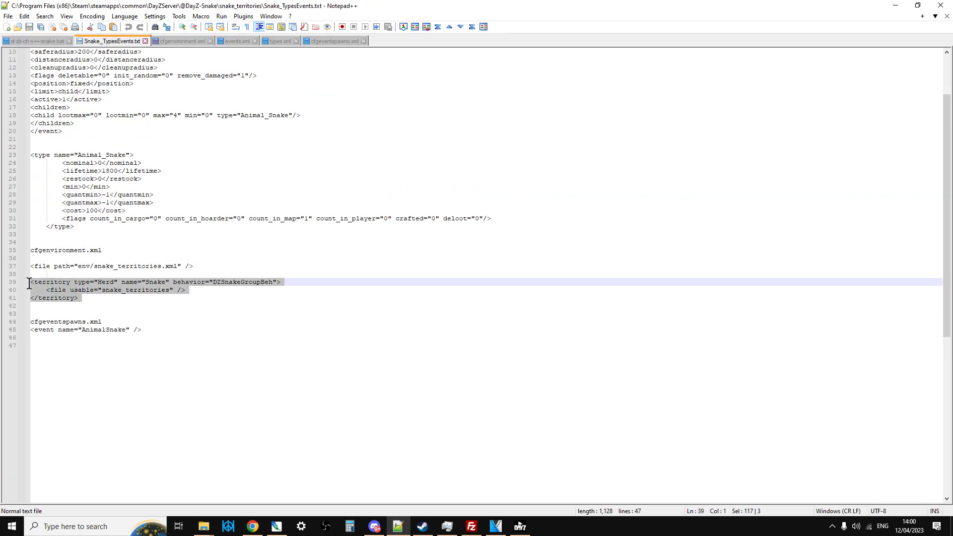
right_click(40, 286)
click(73, 302)
- Paste the Snake territory block below the Bear territory's closing tag in cfgenvironment.xml and save the file
click(174, 39)
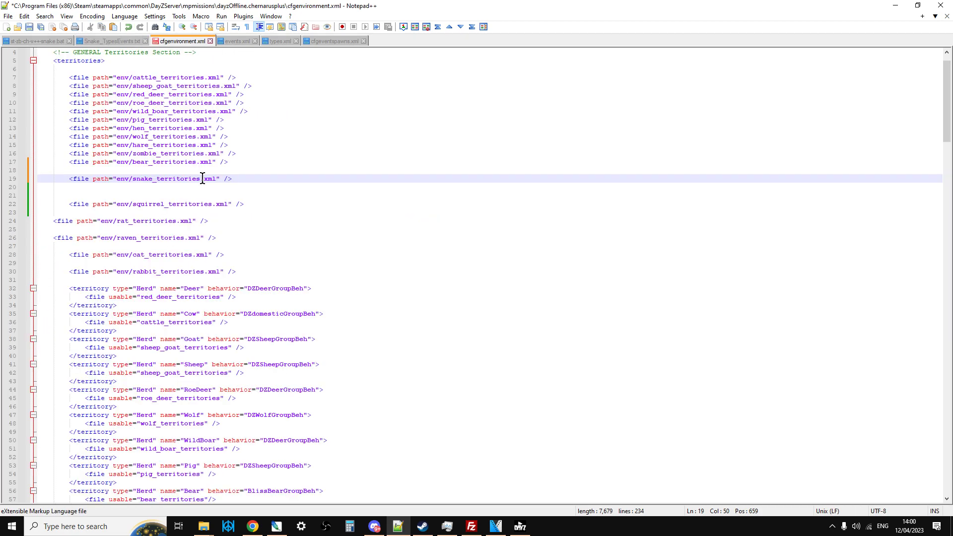
key(Up)
key(Up)
key(Up)
scroll(202, 189, down, 3)
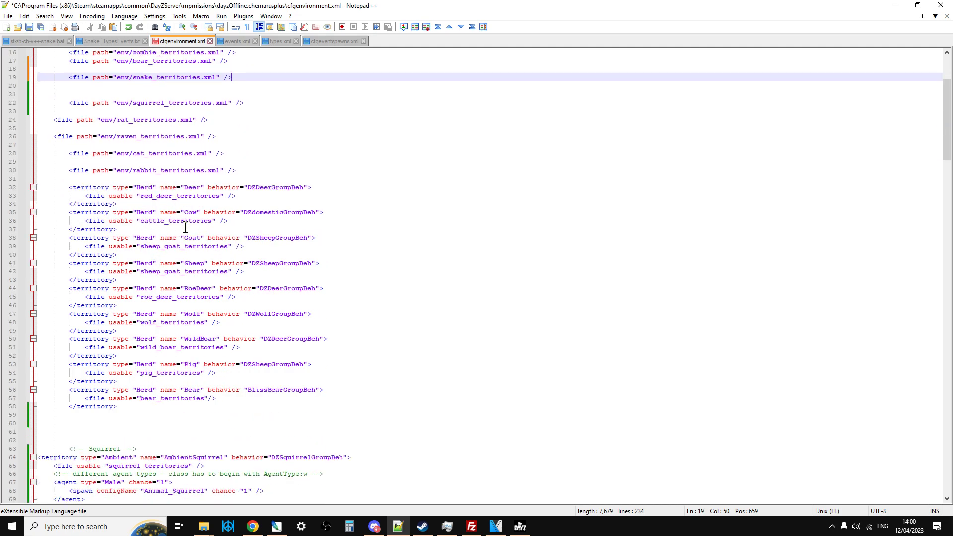
click(169, 407)
key(Return)
key(Return)
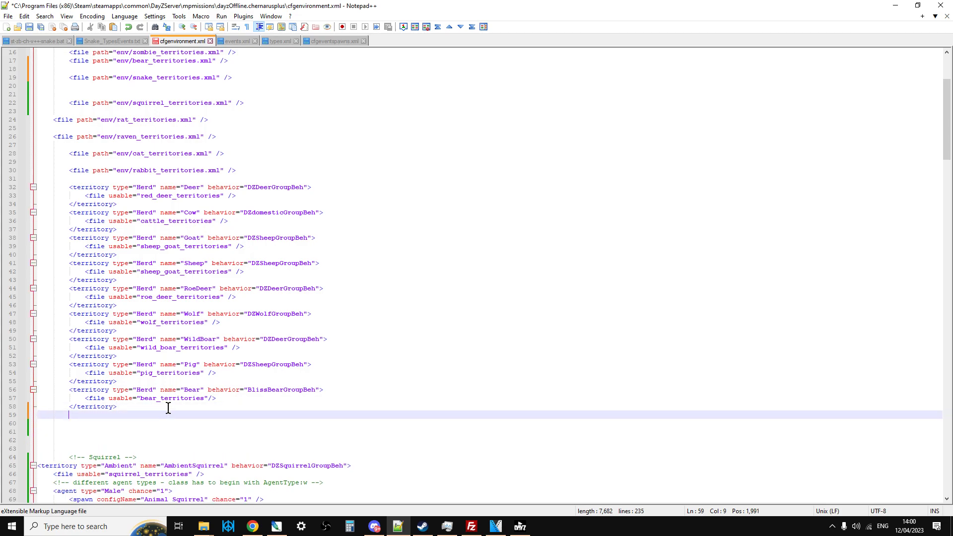
key(ctrl+v)
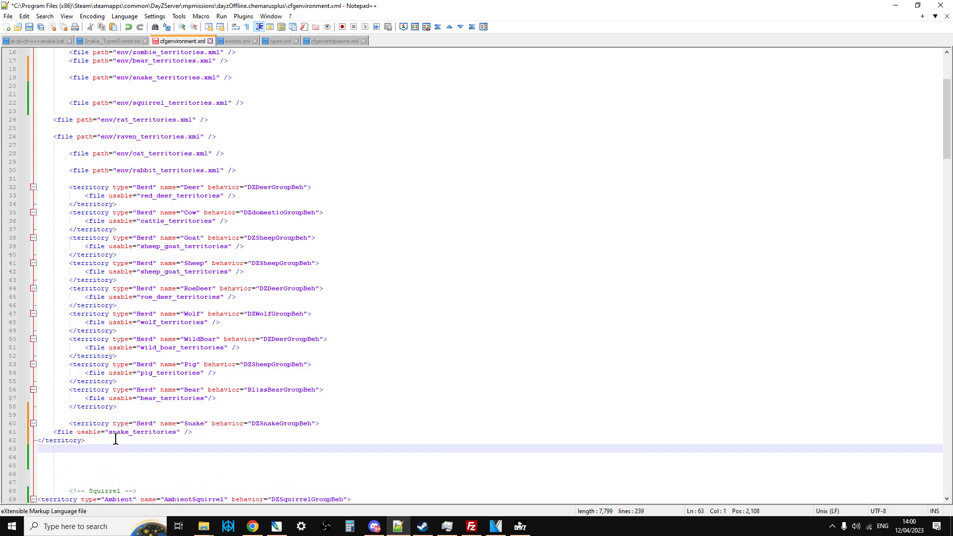
click(29, 27)
- Check the cfgeventspawns.xml section of Snake_TypesEvents.txt, and open cfgeventspawns from the dayzOffline.chernarusplus folder in Notepad++
click(96, 44)
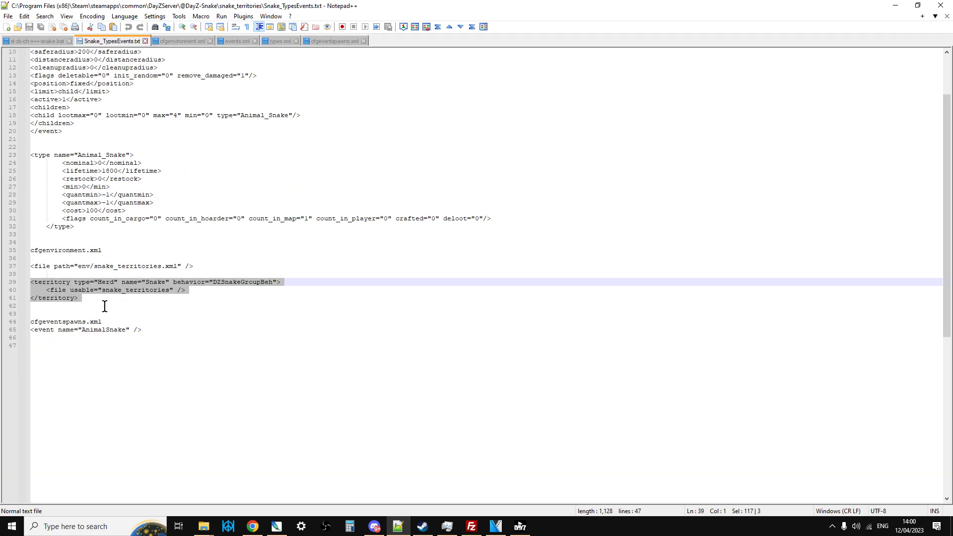
click(64, 338)
click(88, 330)
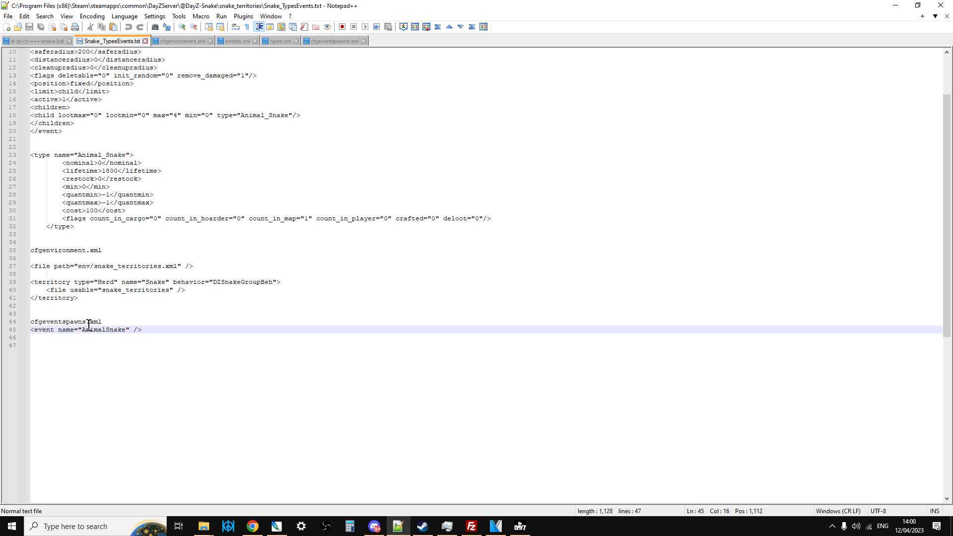
click(204, 529)
click(263, 479)
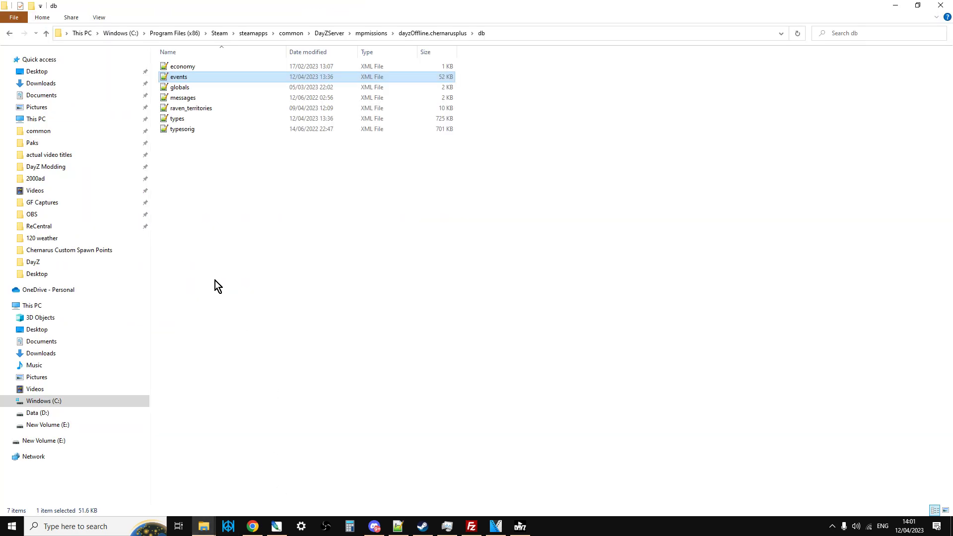
click(47, 34)
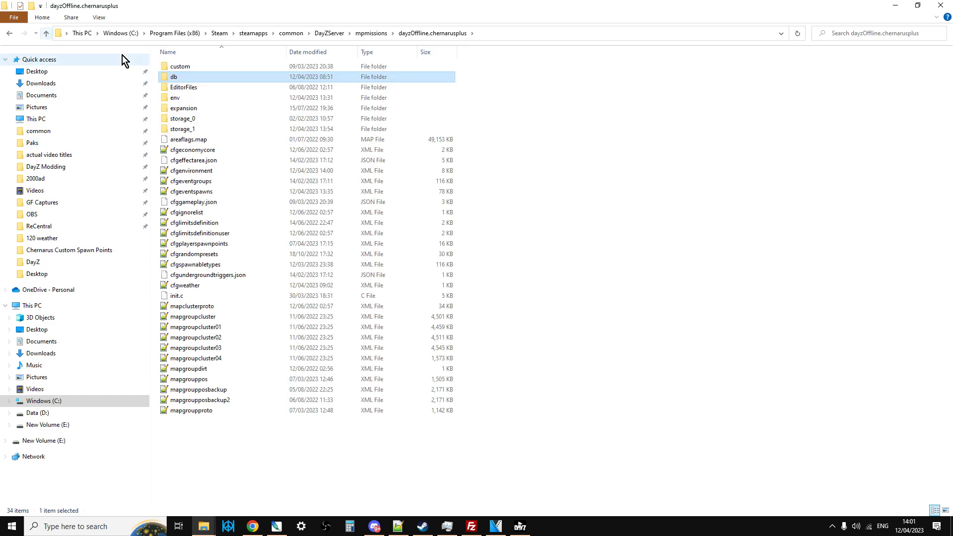
right_click(189, 192)
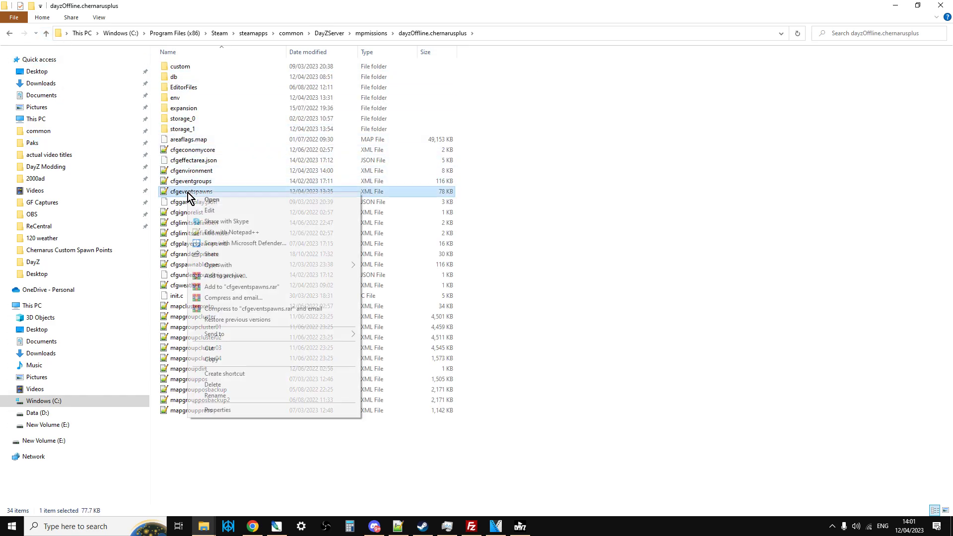
click(229, 232)
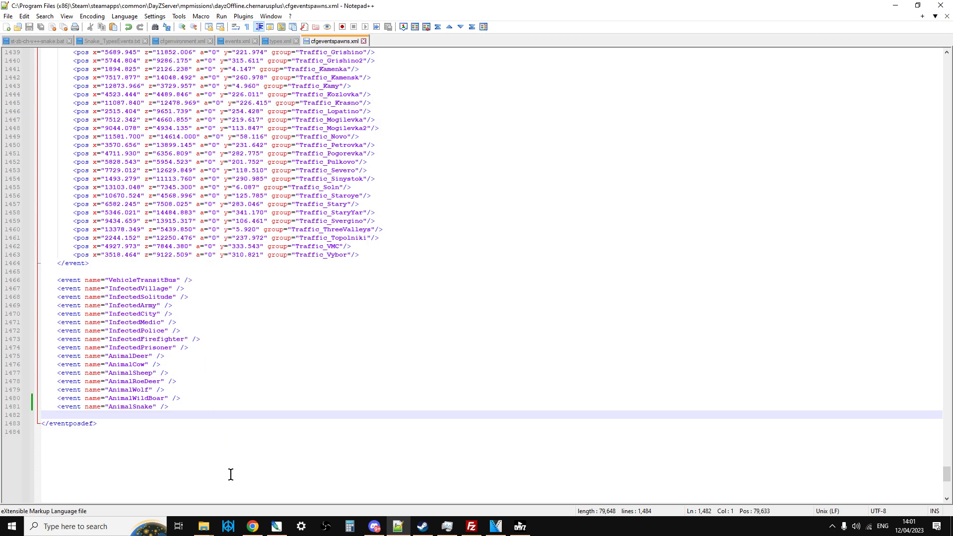
- Copy the AnimalSnake event line from the cfgeventspawns.xml section of Snake_TypesEvents.txt
mouse_move(203, 526)
click(109, 40)
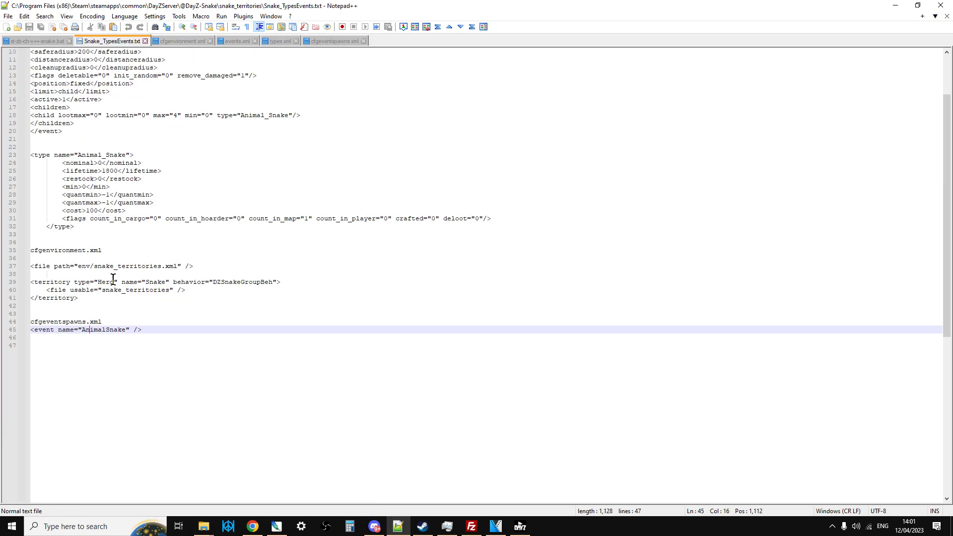
drag(144, 330, 35, 331)
right_click(45, 333)
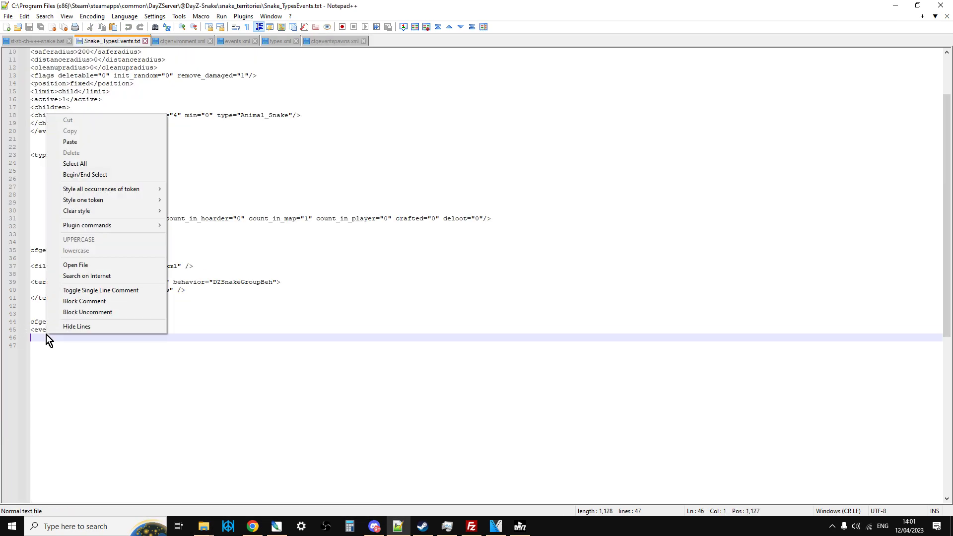
click(158, 365)
click(152, 329)
drag(152, 330, 32, 330)
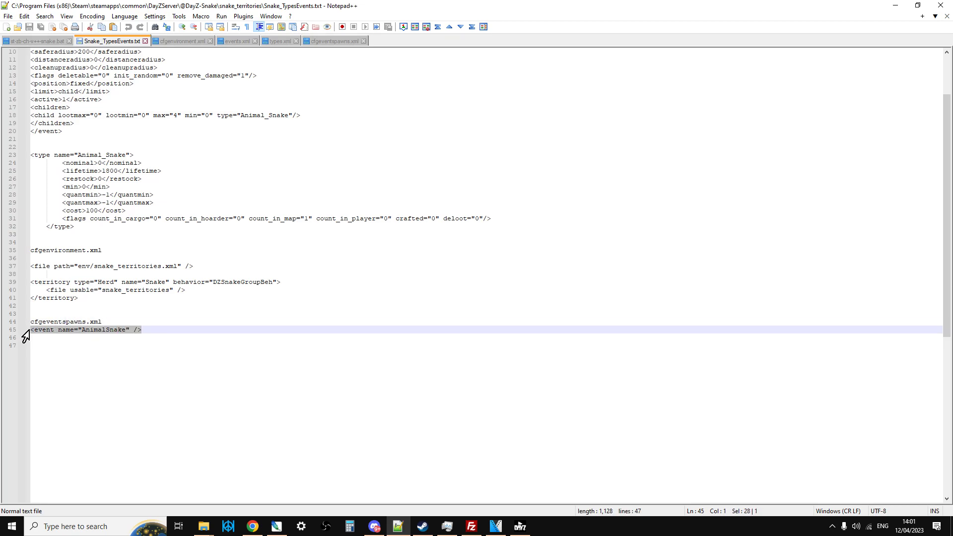
right_click(42, 332)
click(70, 127)
- Examine the AnimalSnake event line's placement between AnimalWildBoar and the closing eventposdef tag in cfgeventspawns.xml
click(328, 41)
click(190, 407)
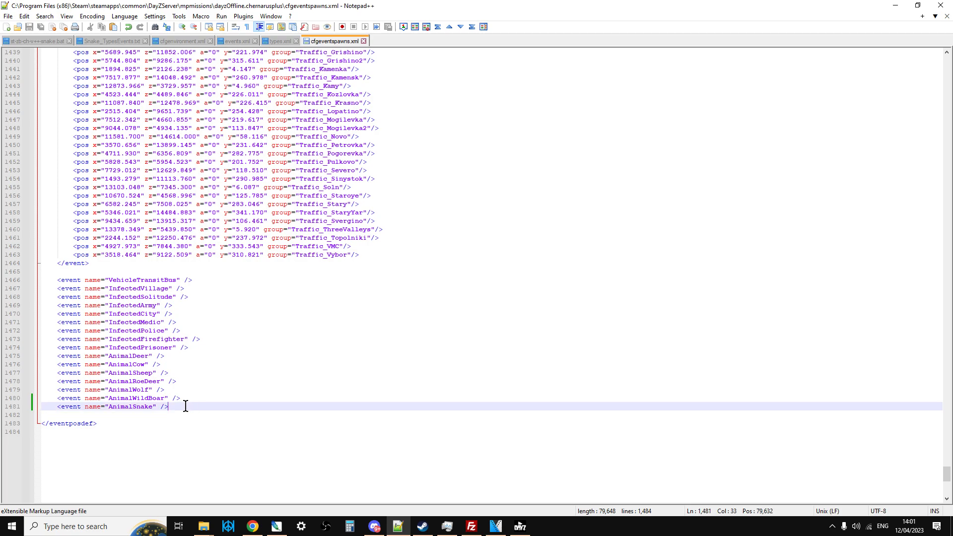
key(ctrl+v)
click(36, 412)
right_click(67, 416)
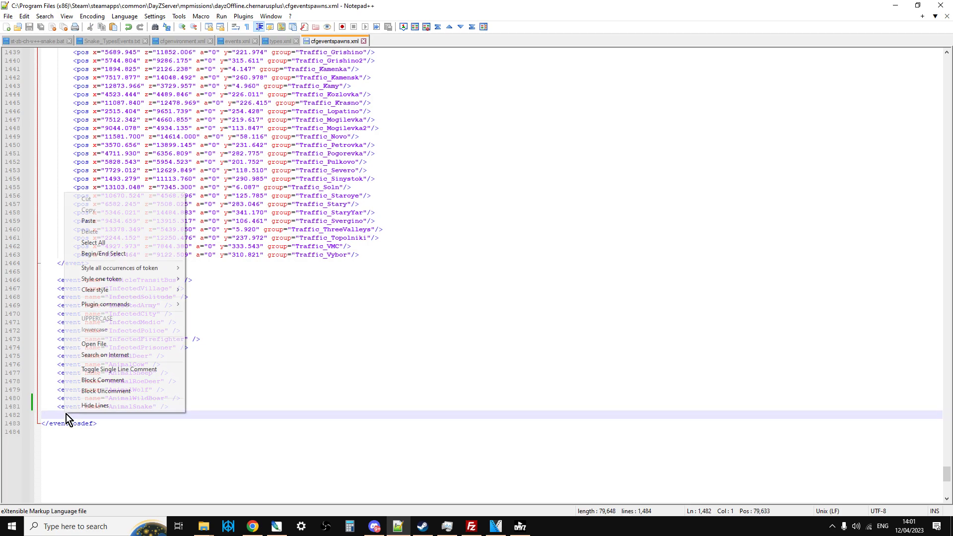
click(207, 431)
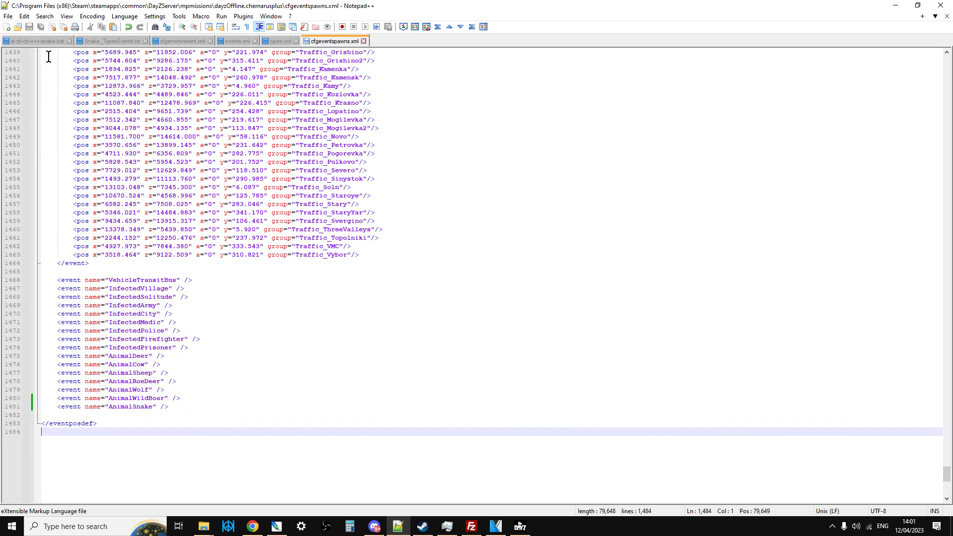
- Review types.xml, events.xml, cfgenvironment.xml and Snake_TypesEvents.txt in turn, and bring up the st-zb-ch-v++-snake.bat startup file
click(278, 42)
click(239, 40)
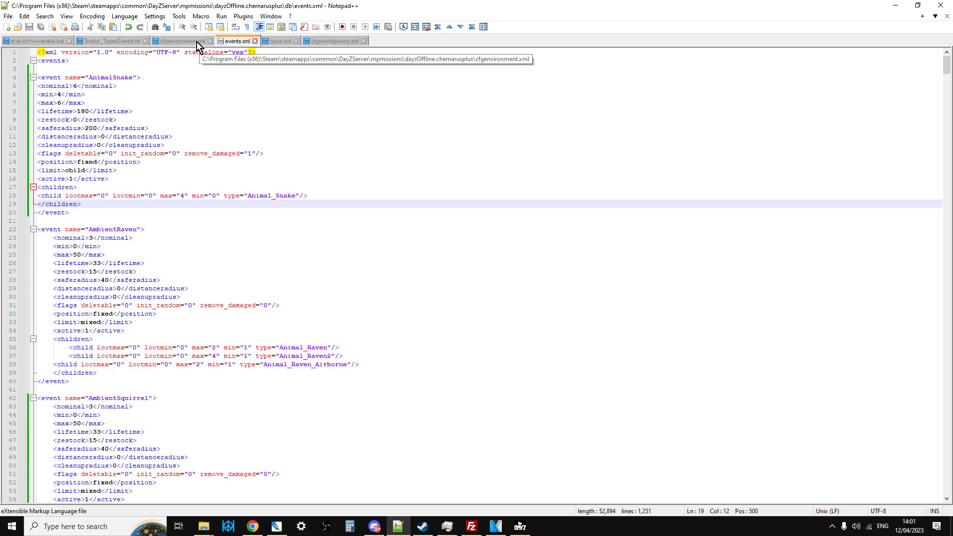
click(196, 40)
click(126, 40)
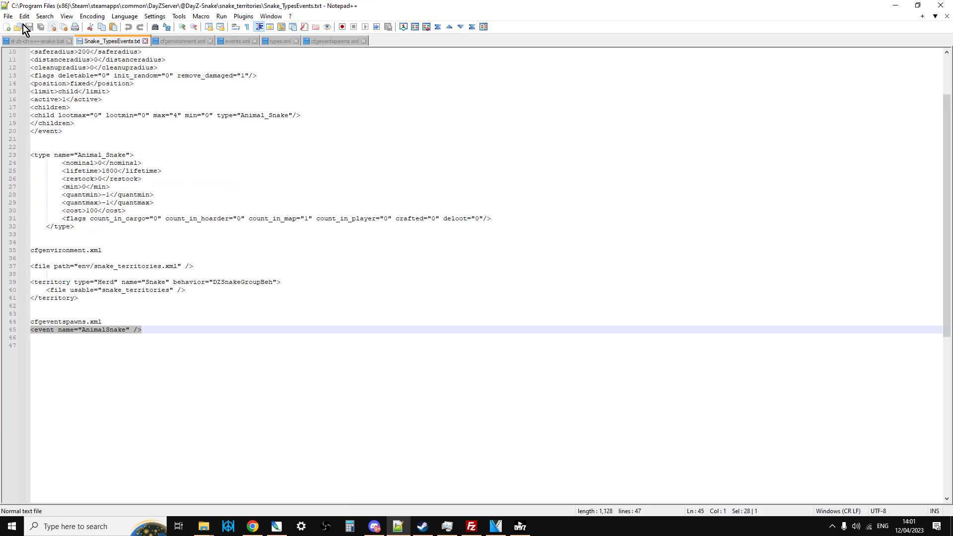
click(172, 332)
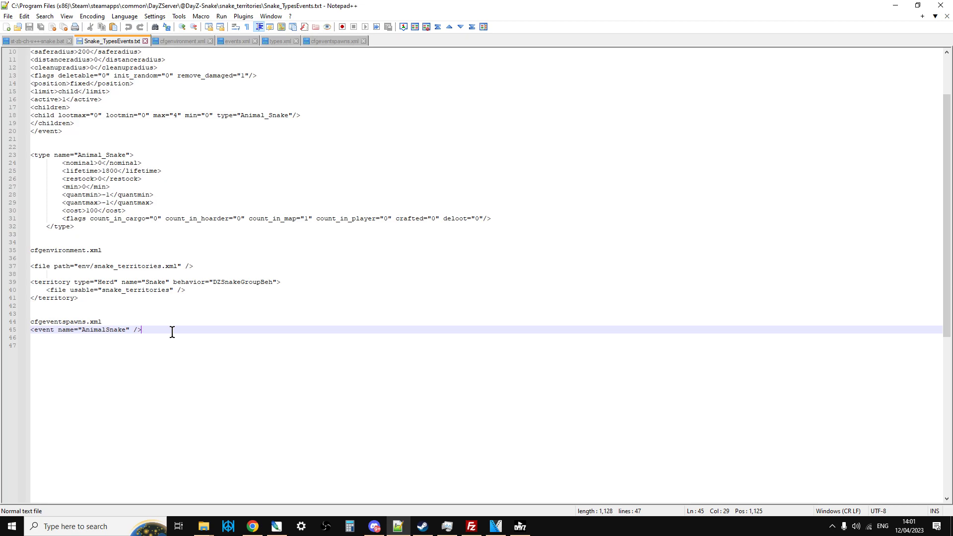
click(30, 41)
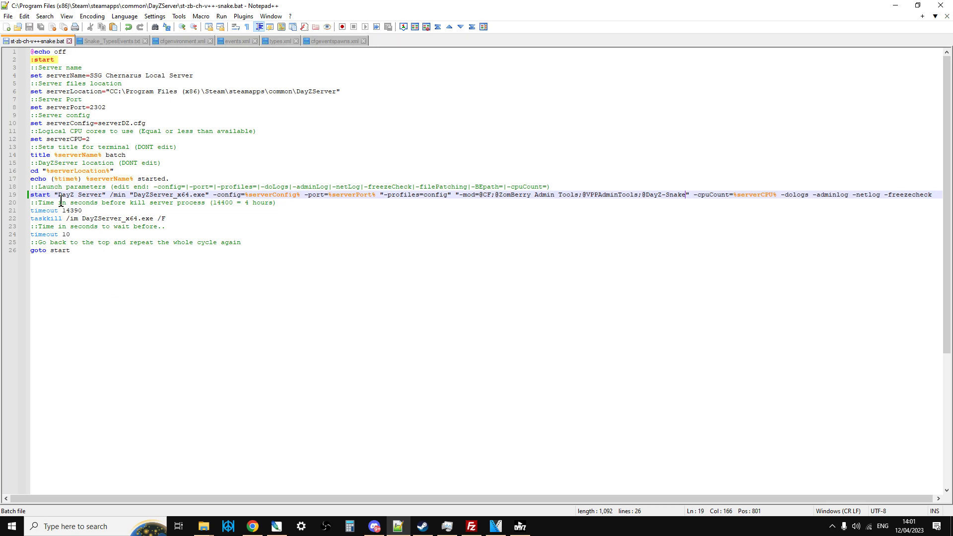
drag(55, 195, 30, 195)
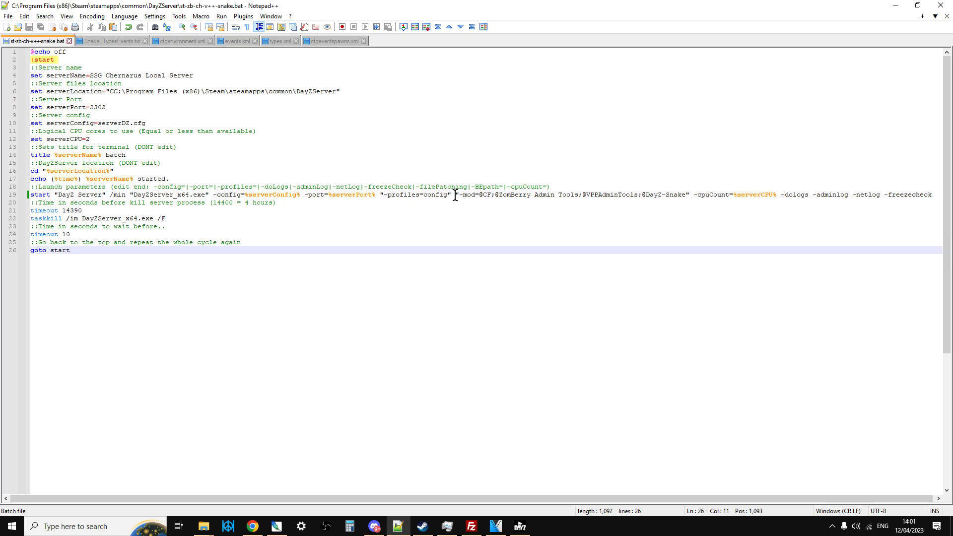
drag(455, 195, 688, 193)
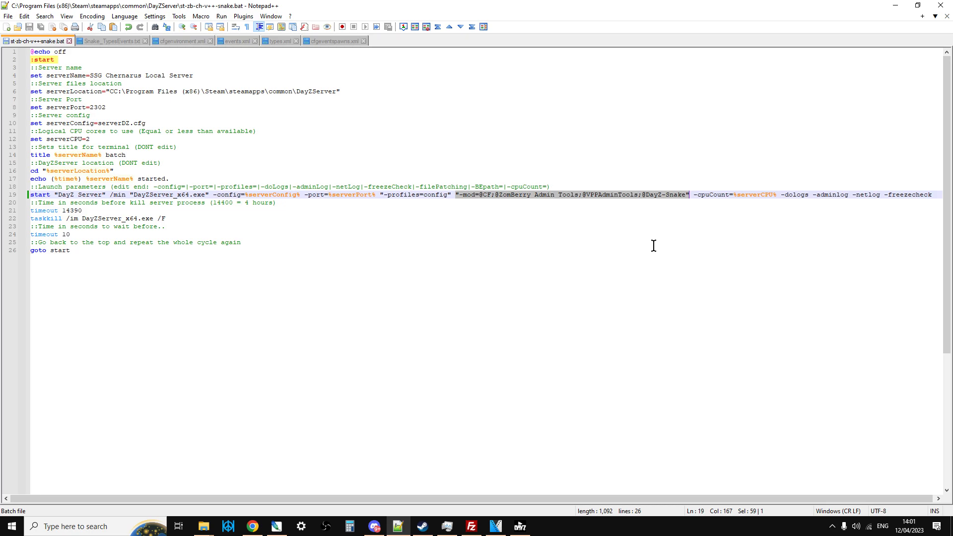
click(633, 211)
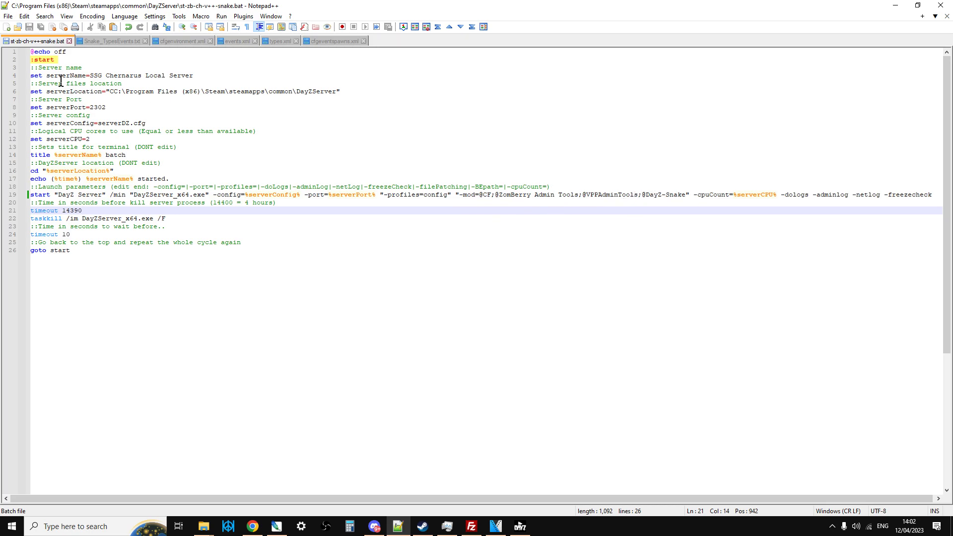
- Switch to File Explorer, go up to the DayZServer folder and select the st-zb-ch-v++-snake batch file
click(204, 530)
click(173, 507)
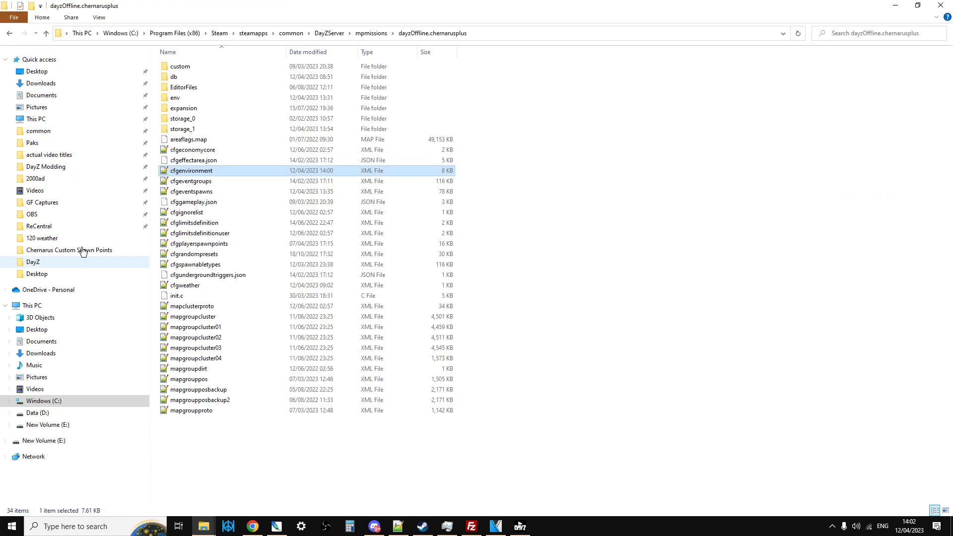
click(52, 37)
click(52, 37)
scroll(267, 299, down, 12)
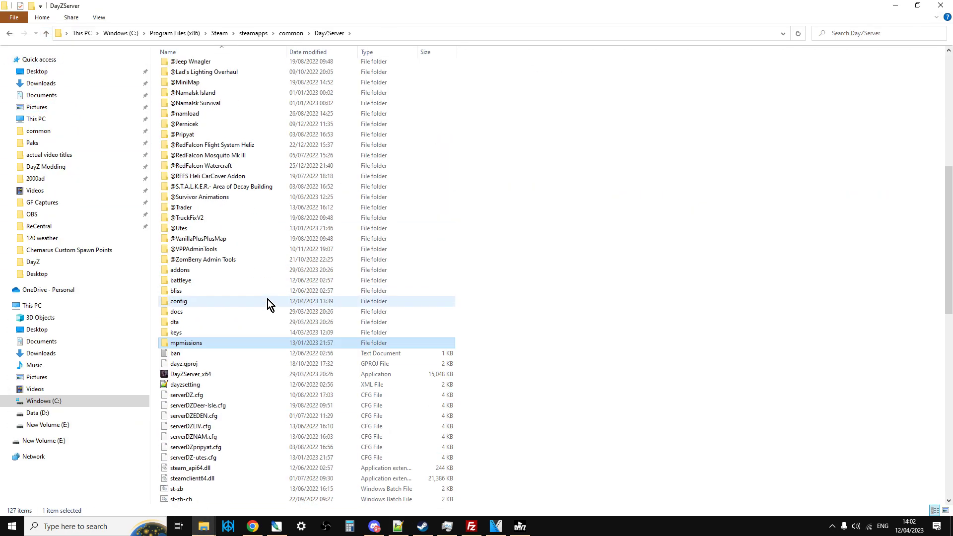
scroll(266, 299, down, 4)
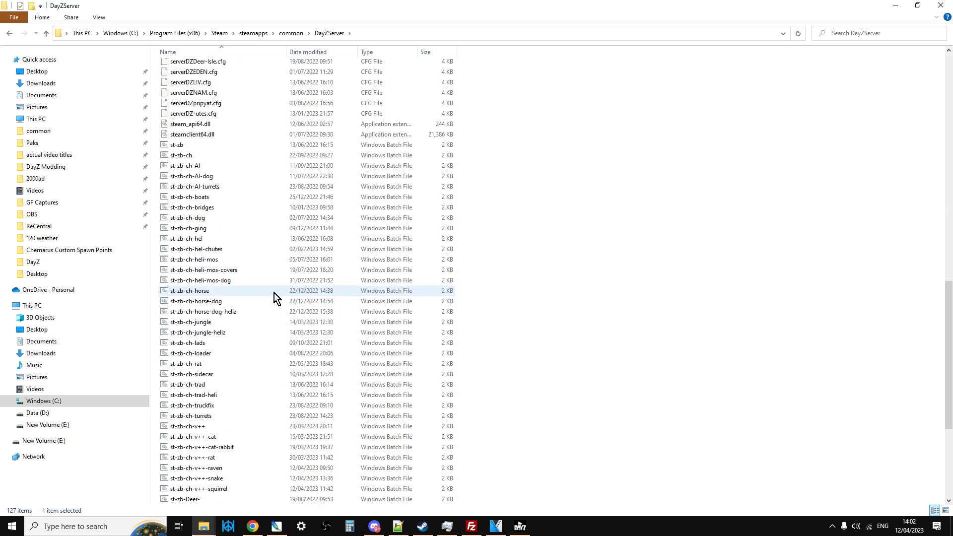
scroll(238, 281, down, 1)
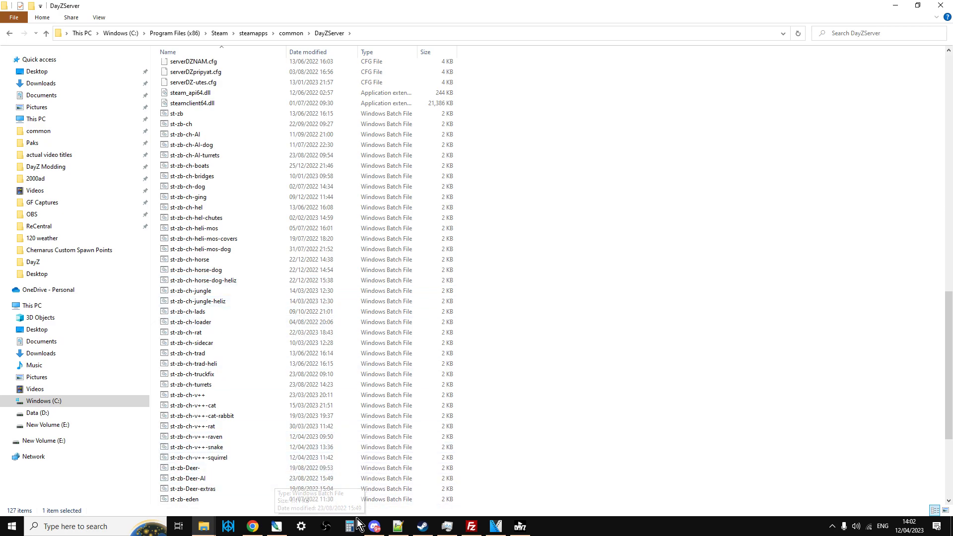
click(212, 451)
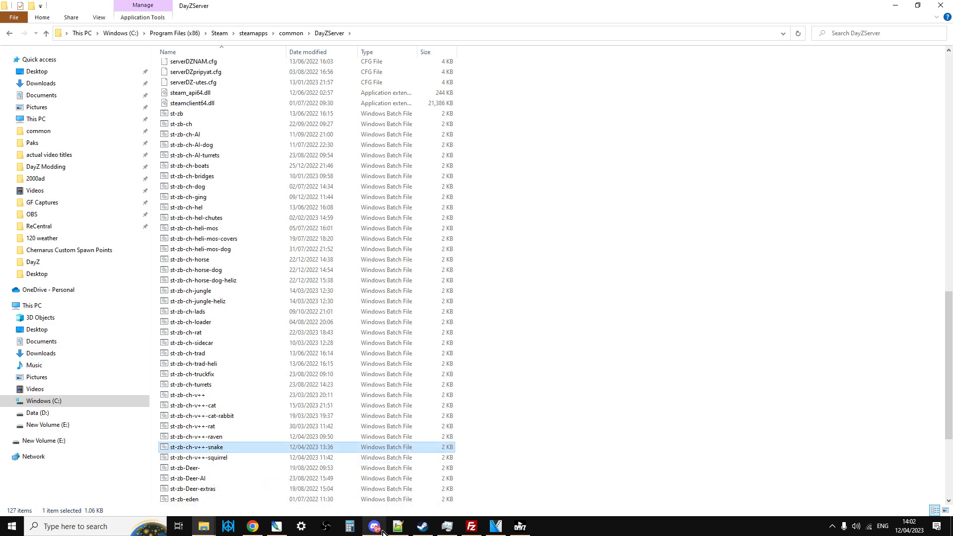
- Switch to Chrome and view the Nitrado web interface dashboard of the DayZ server
click(252, 526)
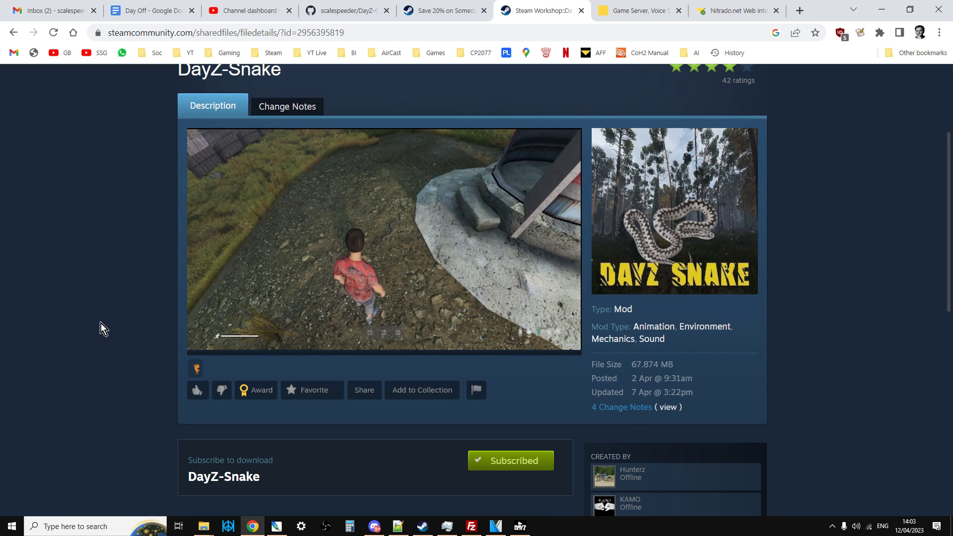
click(735, 10)
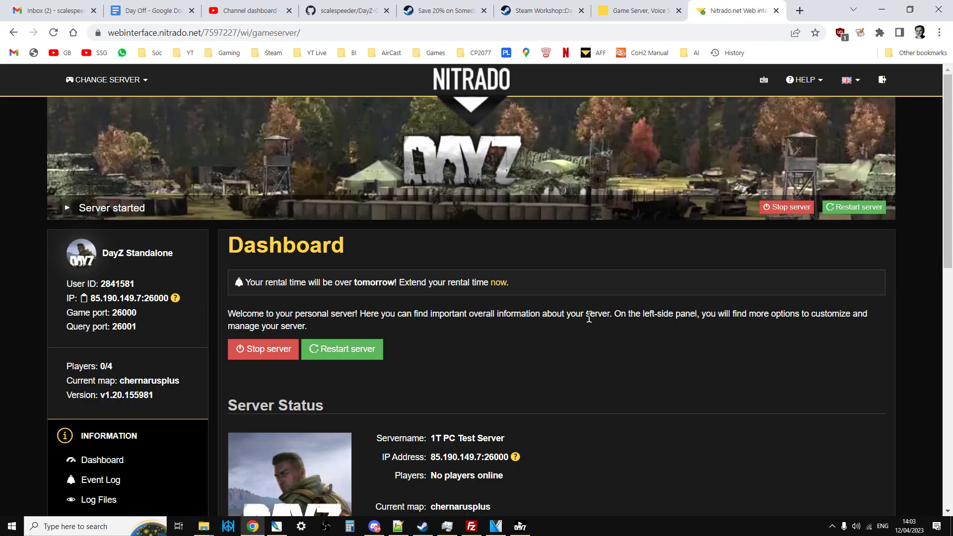
scroll(606, 337, down, 1)
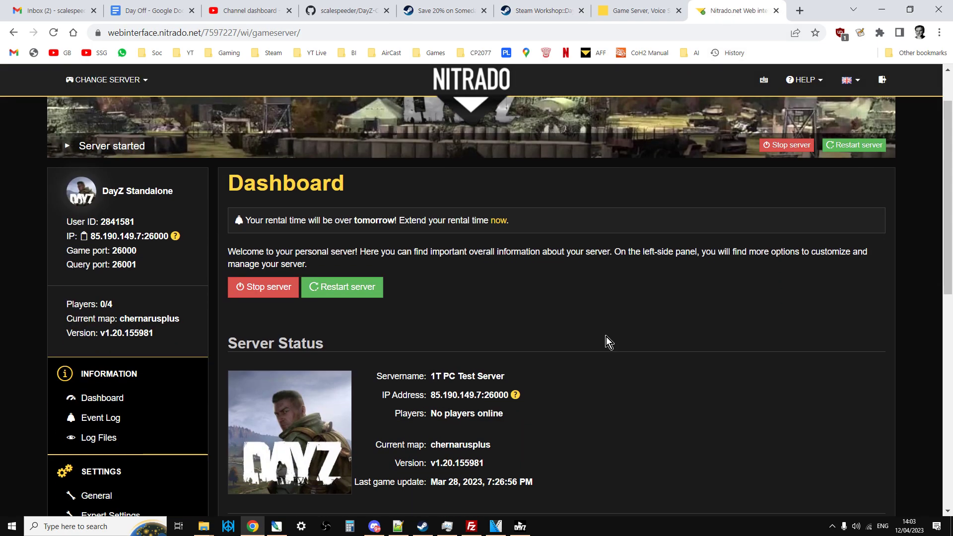
scroll(606, 336, up, 1)
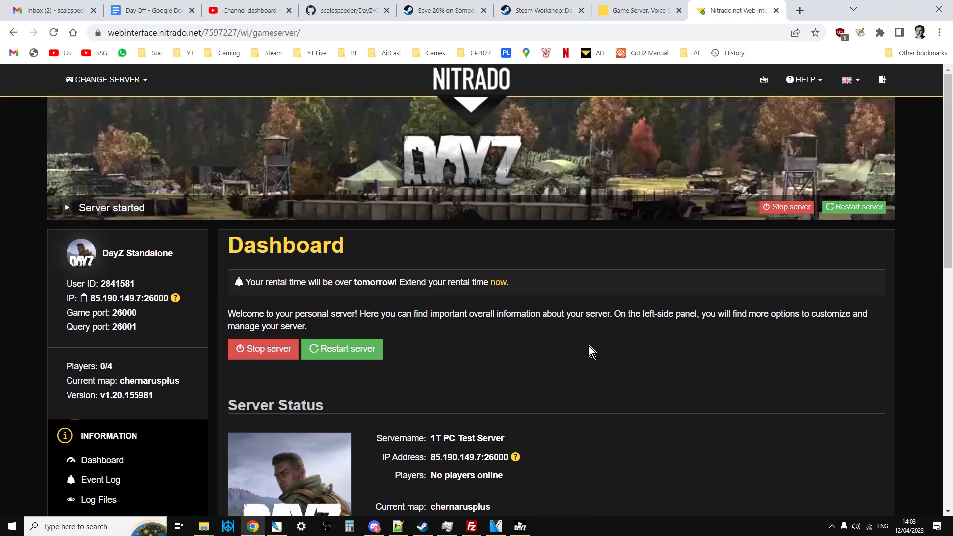
- Switch to FileZilla and look over the mod folders in the local DayZ !Workshop directory
click(471, 526)
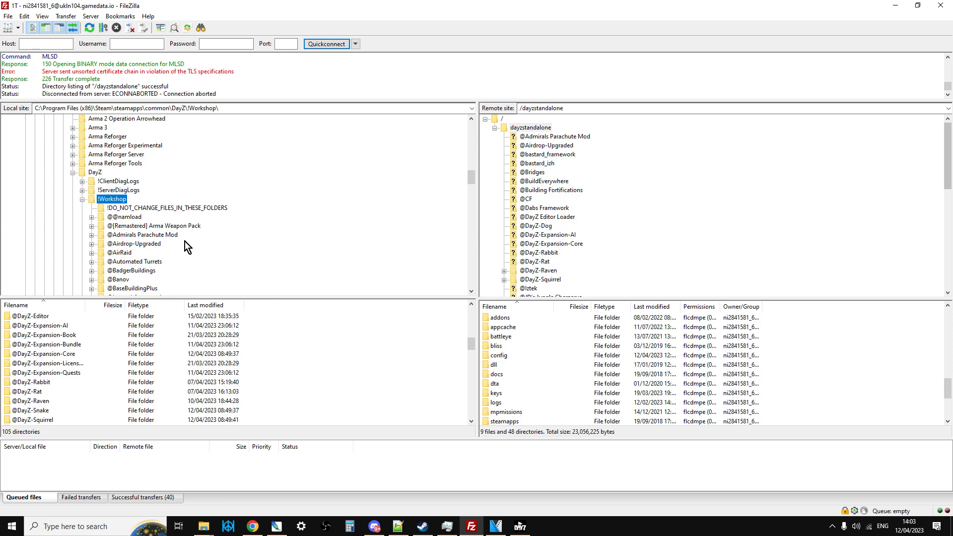
click(82, 199)
click(82, 199)
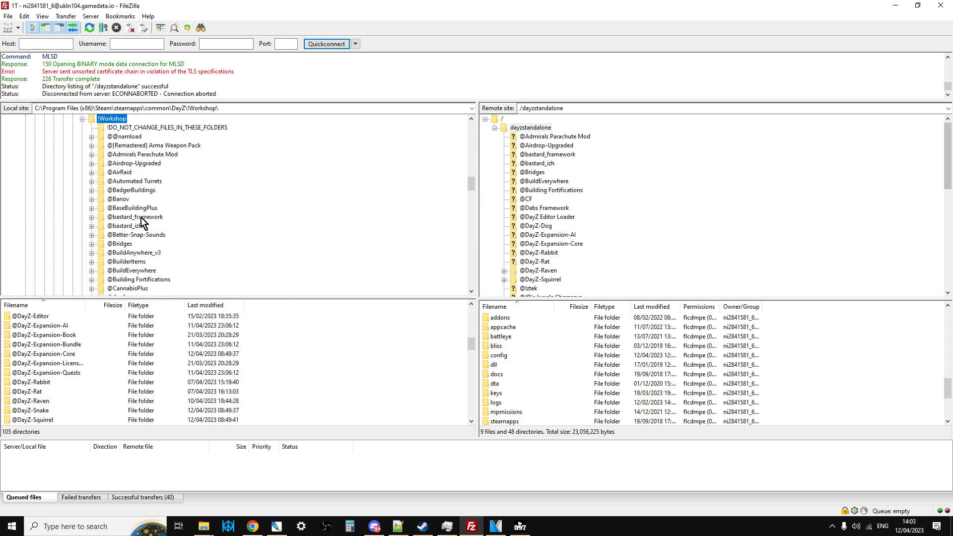
scroll(211, 230, up, 1)
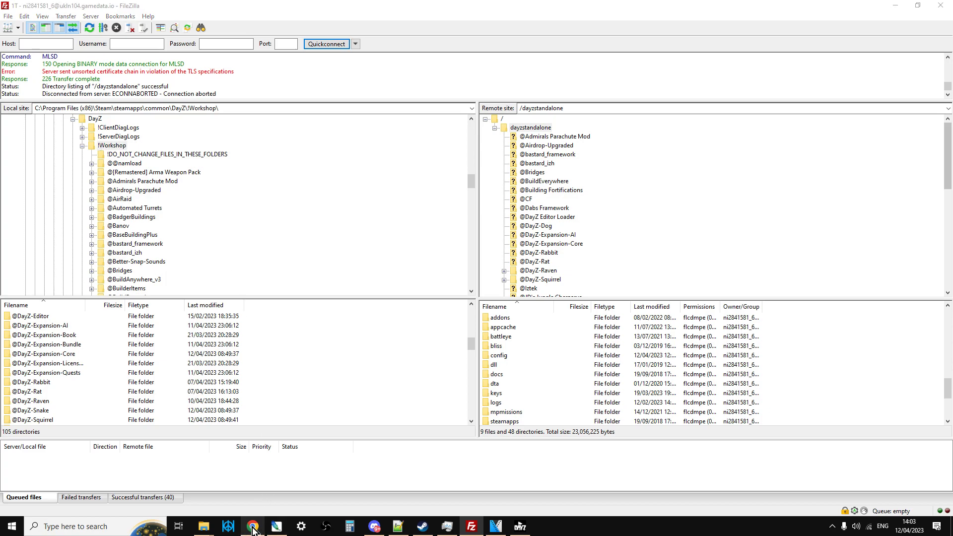
- Switch back to Chrome and review the subscription status and description on the DayZ-Snake Steam Workshop page
mouse_move(253, 530)
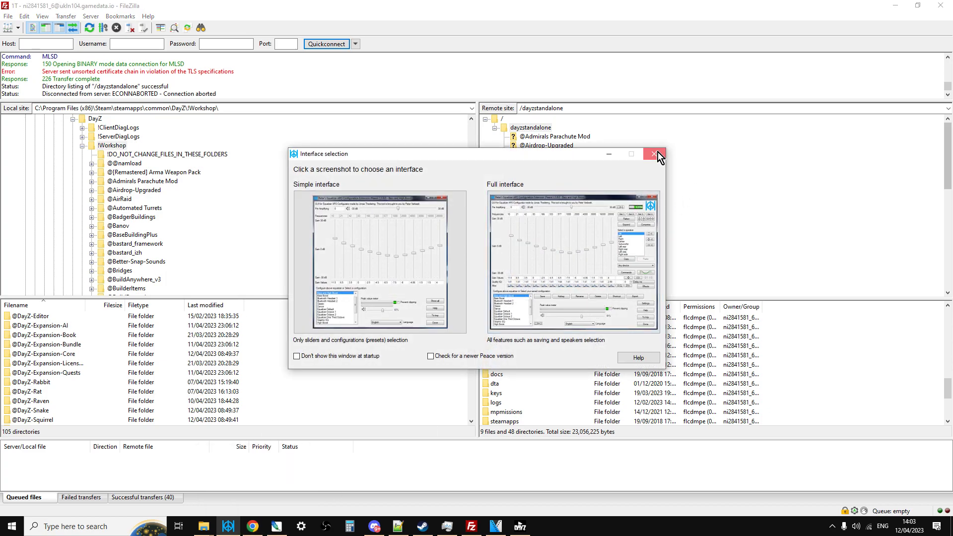
click(657, 152)
click(246, 533)
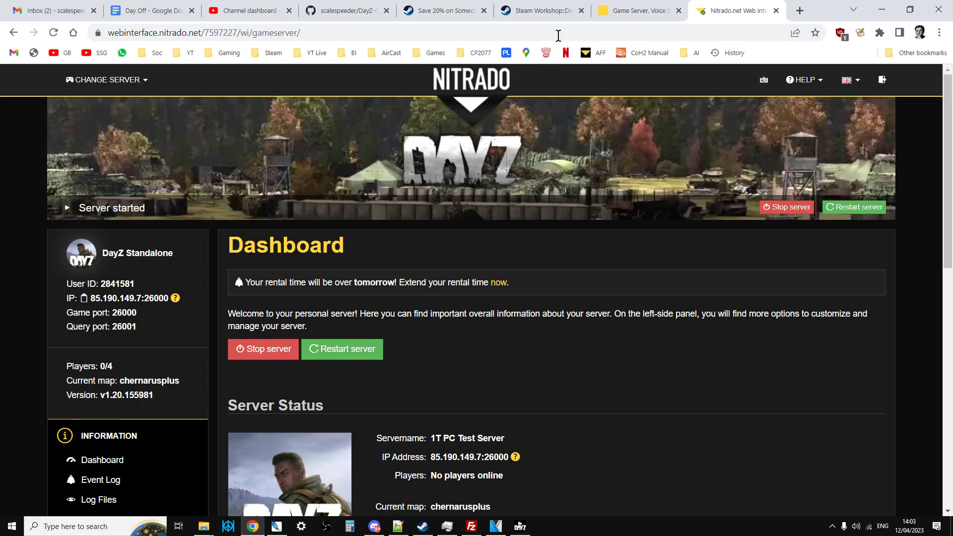
click(550, 11)
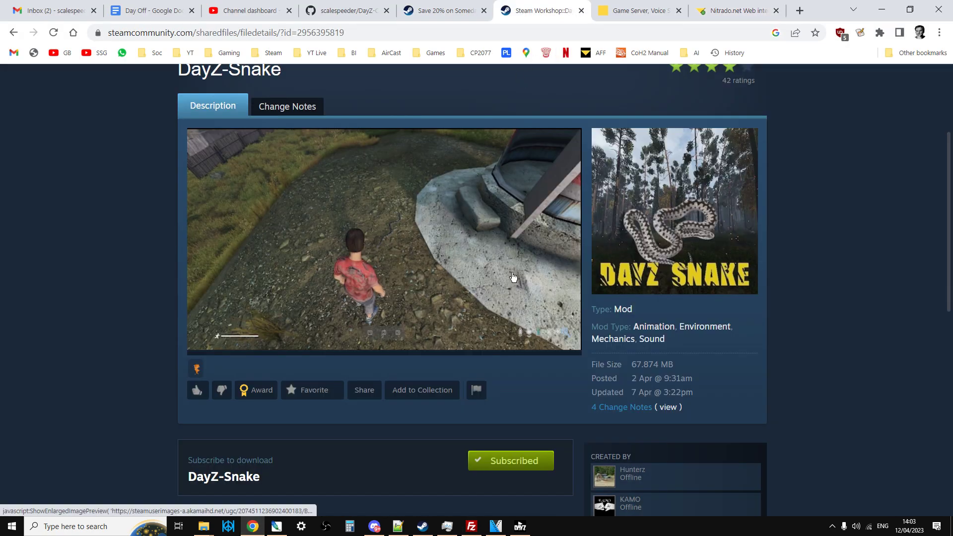
scroll(511, 293, down, 1)
scroll(496, 402, up, 1)
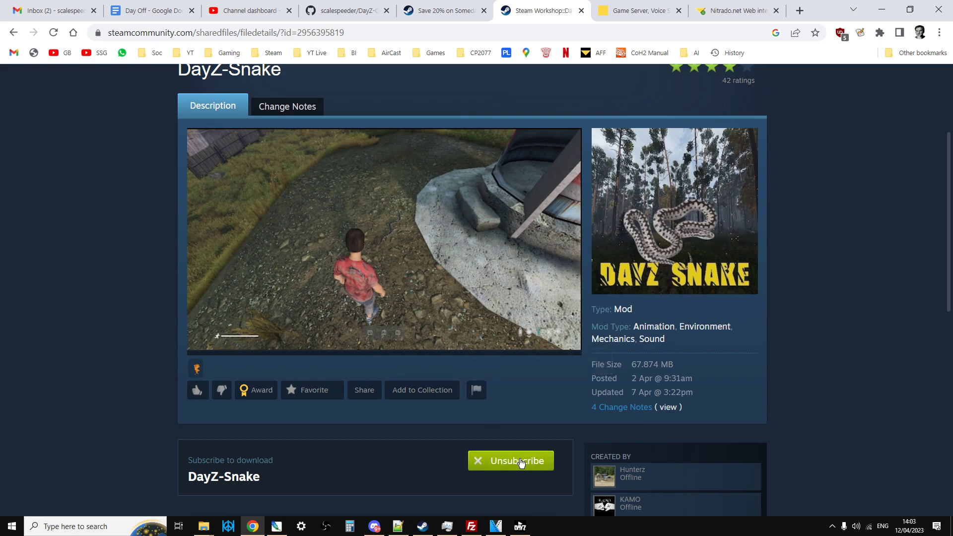
scroll(520, 459, down, 5)
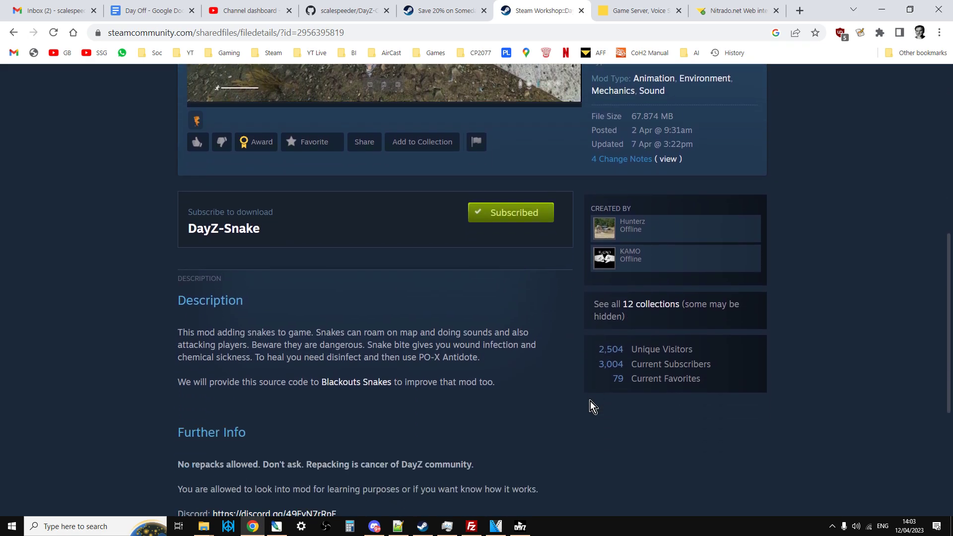
- Switch to the DayZ Launcher and open the DayZ-Snake mod's location in Windows Explorer, accepting the Workshop cache warning and maximizing the folder window
click(519, 526)
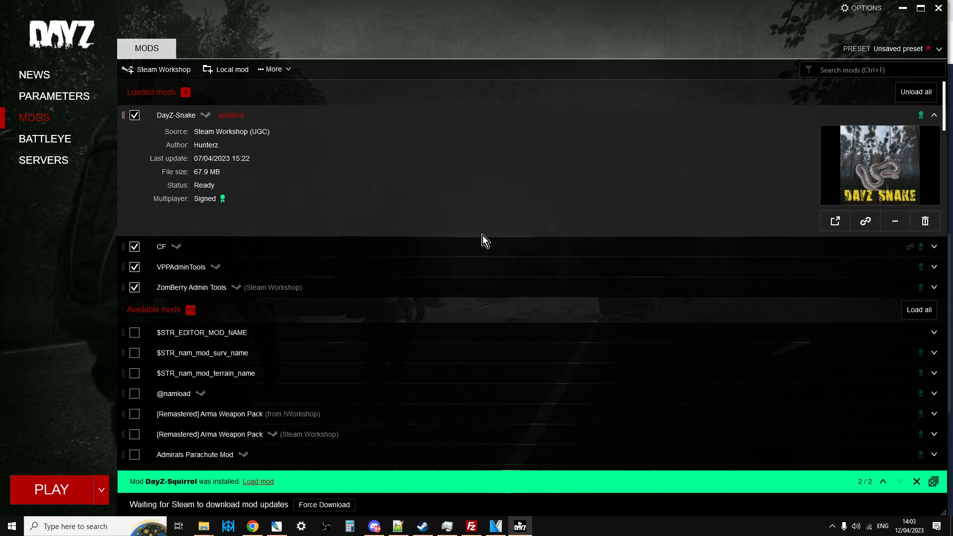
click(934, 116)
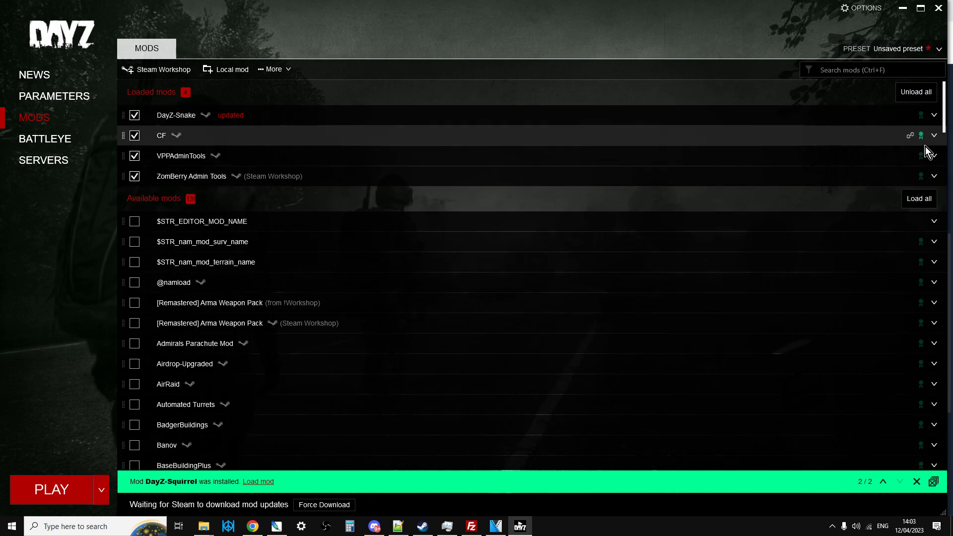
click(934, 116)
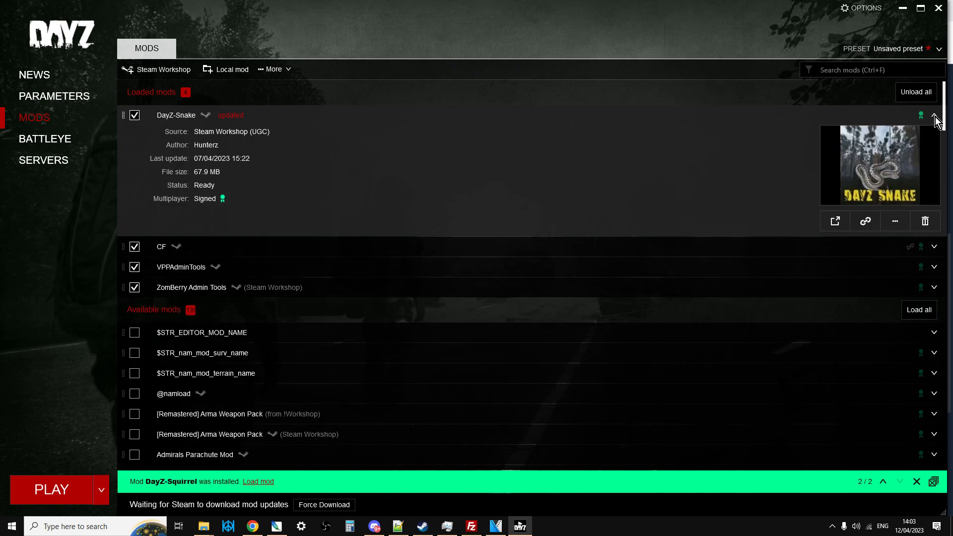
click(894, 222)
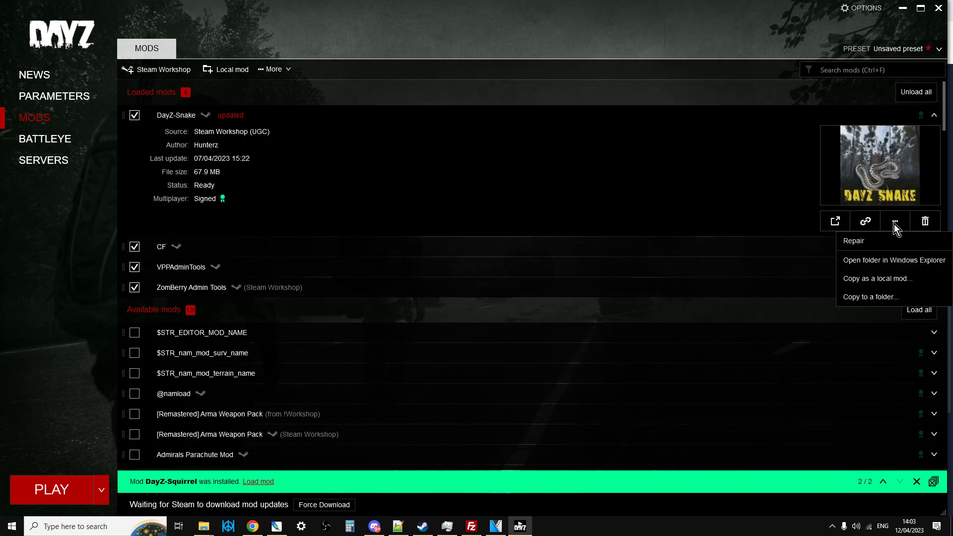
click(869, 261)
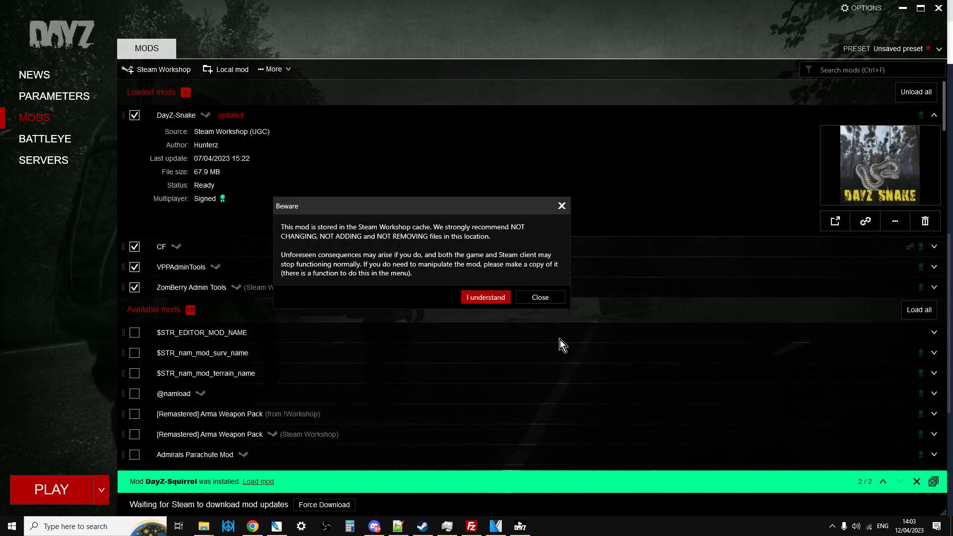
click(493, 300)
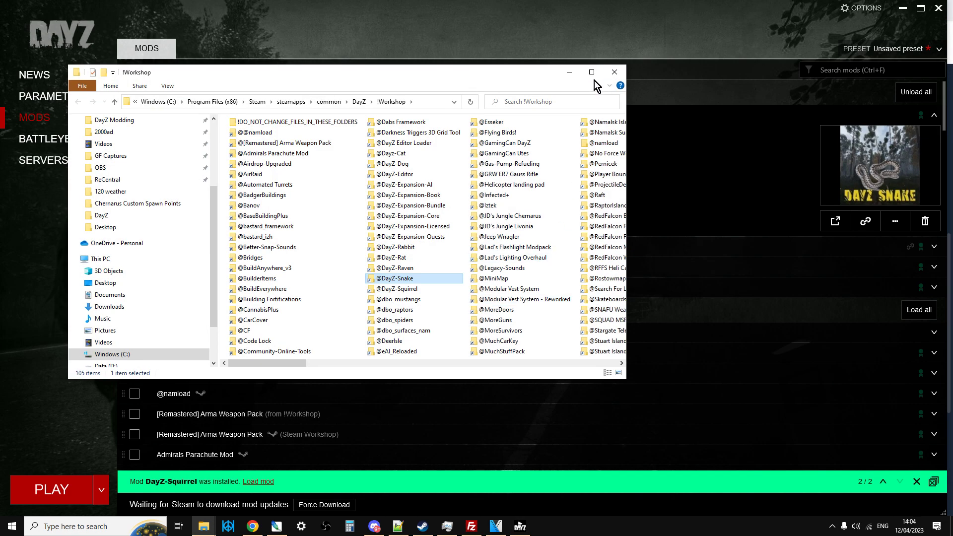
click(592, 72)
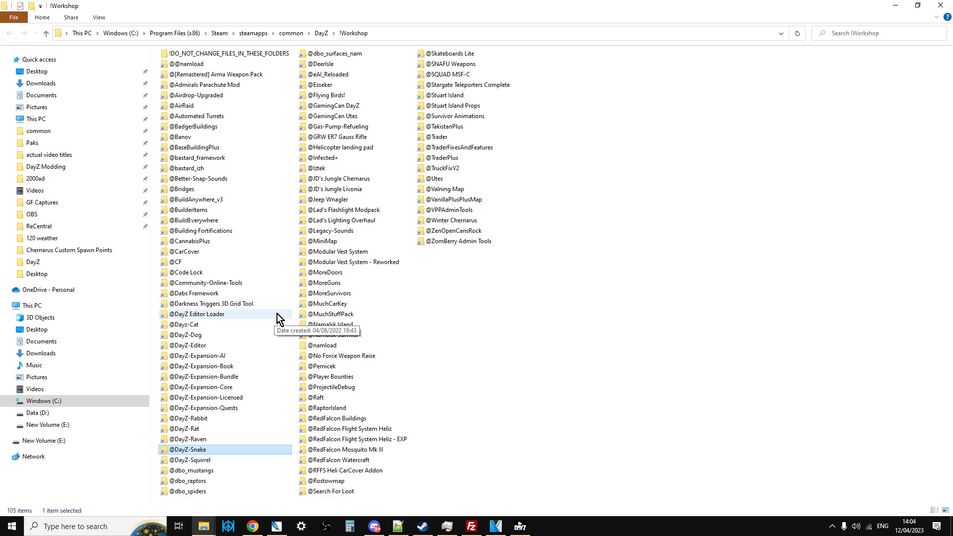
double_click(200, 450)
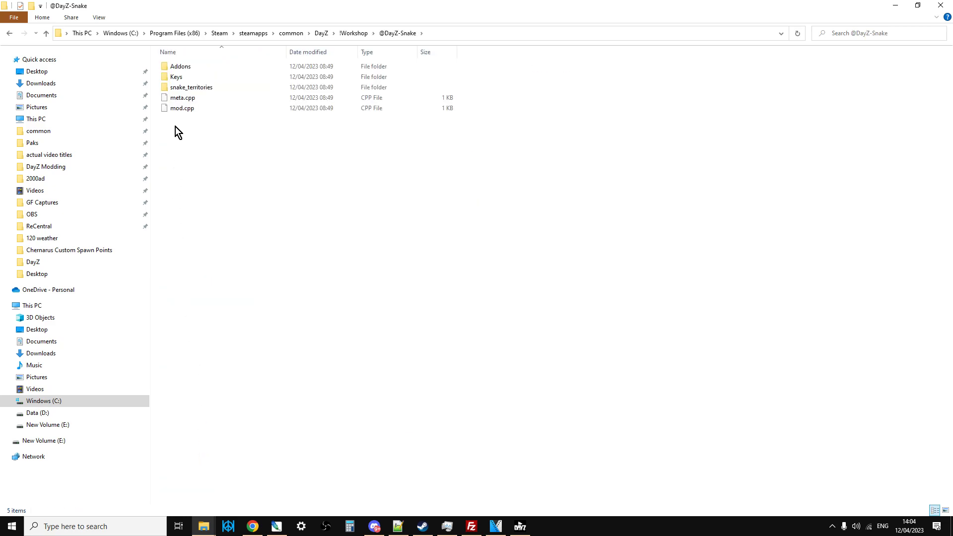
double_click(187, 89)
click(183, 118)
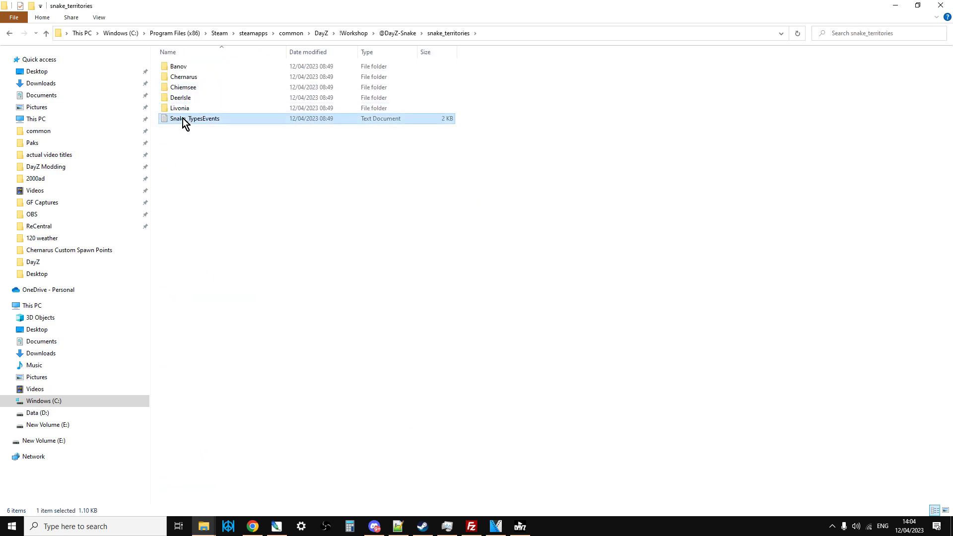
right_click(183, 119)
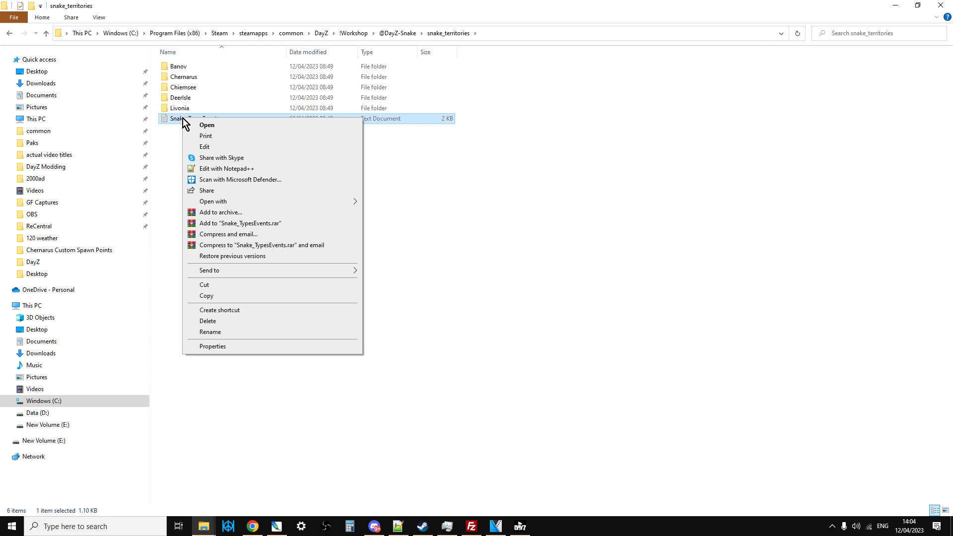
click(227, 169)
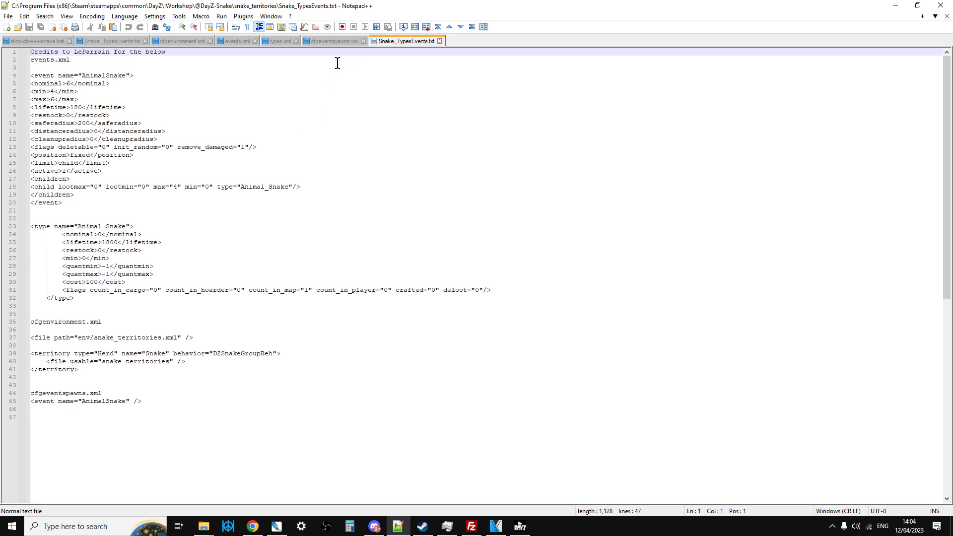
- Close cfgeventspawns.xml, types.xml, events.xml, cfgenvironment.xml and the DayZServer copy of Snake_TypesEvents.txt, keeping the Workshop copy open
click(341, 44)
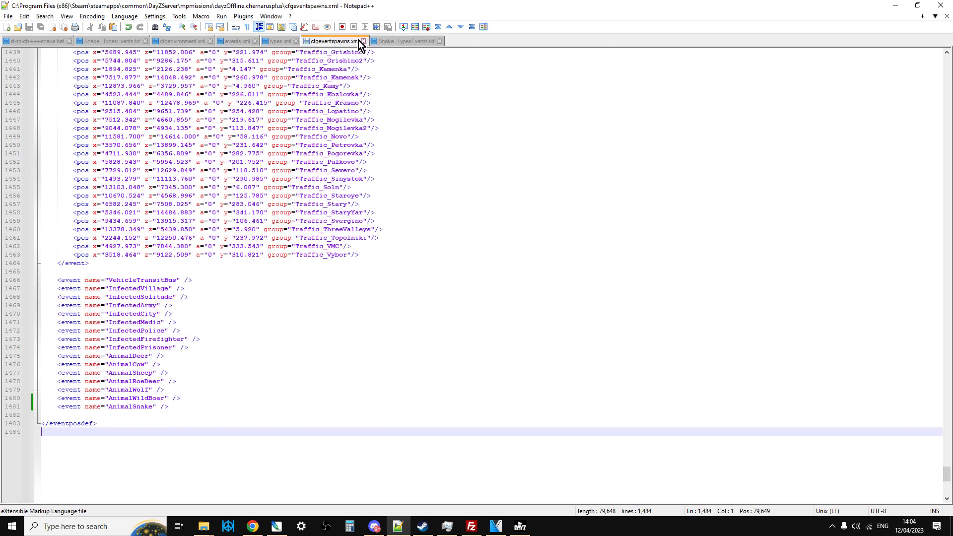
click(387, 43)
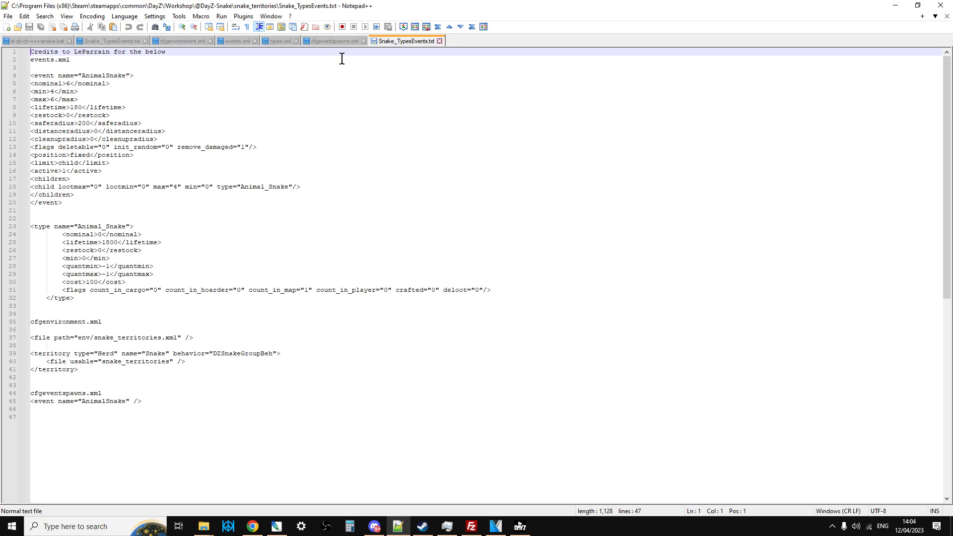
click(350, 43)
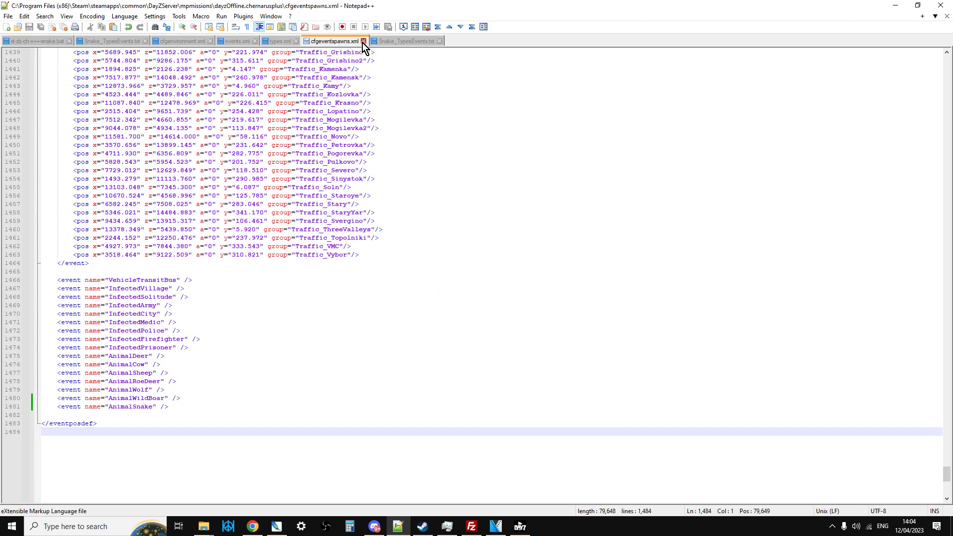
click(275, 41)
click(243, 40)
click(251, 40)
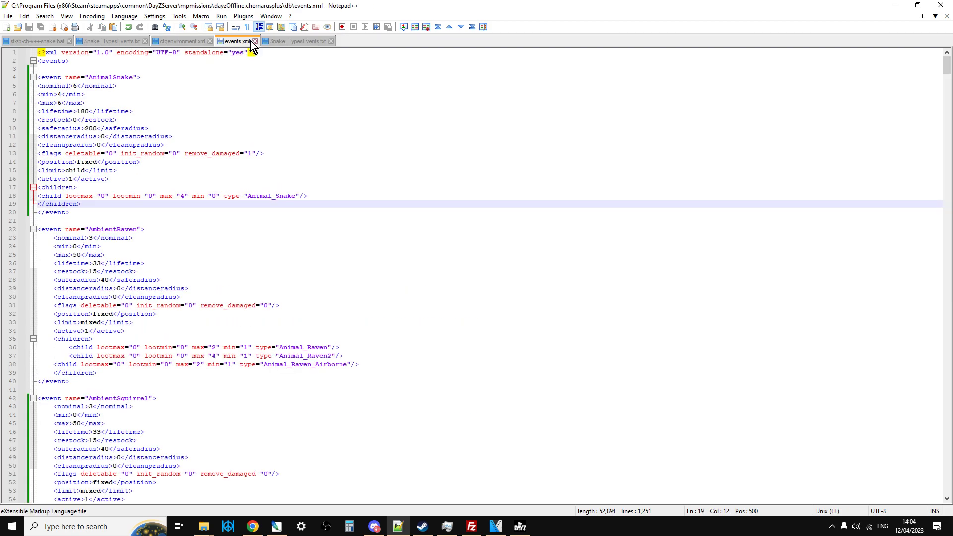
click(233, 40)
click(197, 39)
click(210, 40)
click(131, 42)
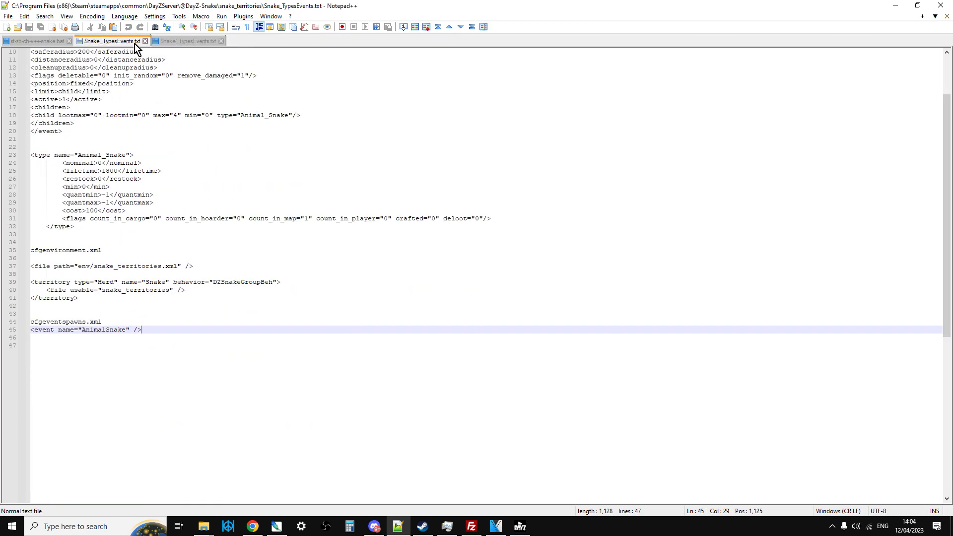
click(145, 41)
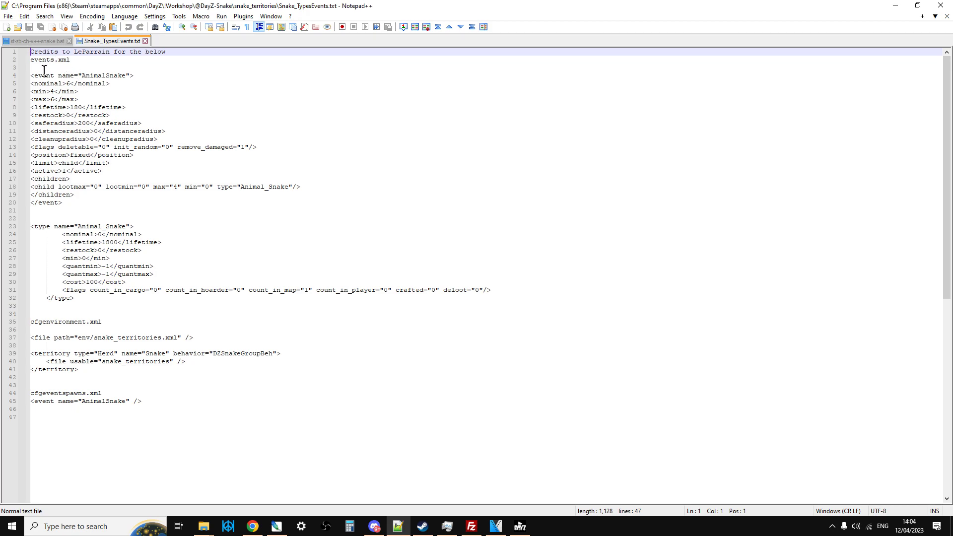
- Review the events, types, cfgenvironment.xml and cfgeventspawns.xml snippets in Snake_TypesEvents.txt, highlighting each block in turn
drag(31, 74, 120, 202)
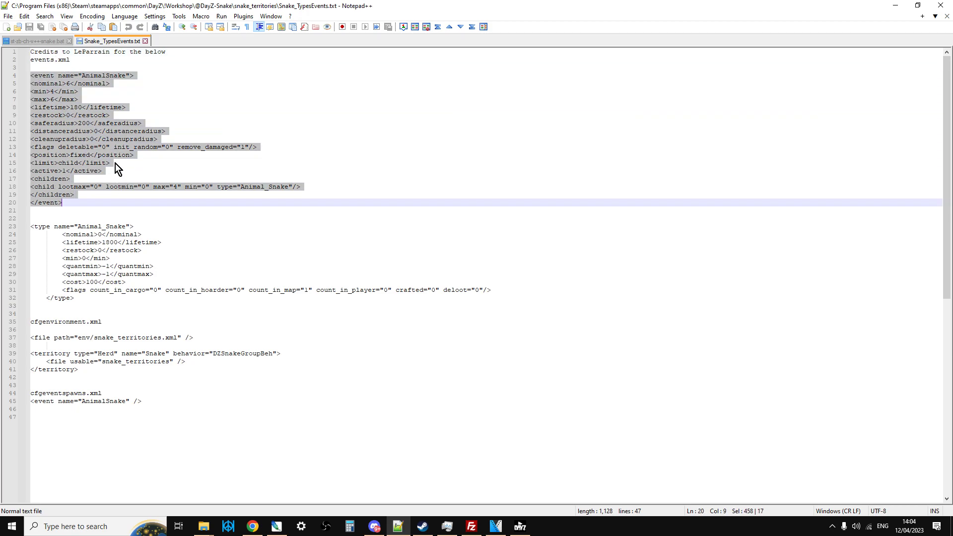
click(168, 217)
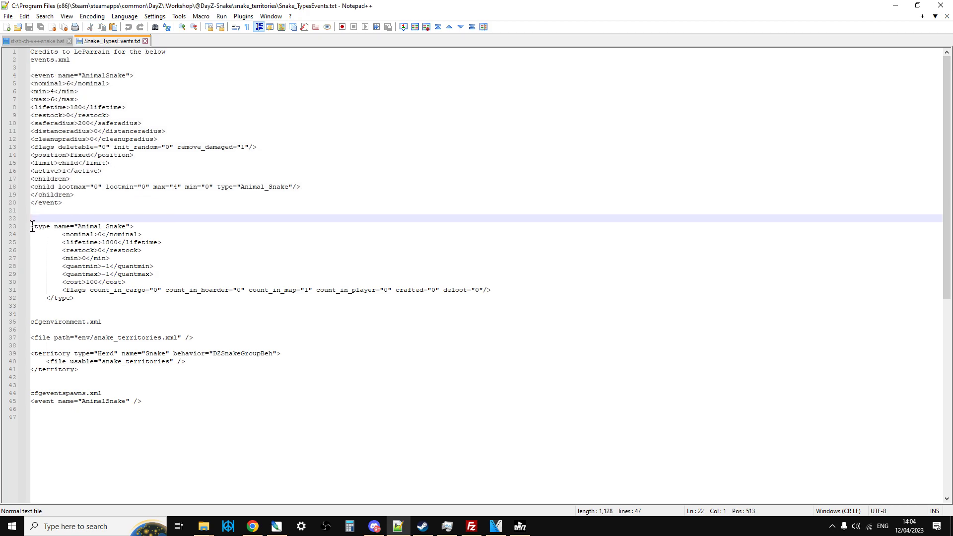
drag(32, 227, 112, 296)
scroll(147, 331, down, 1)
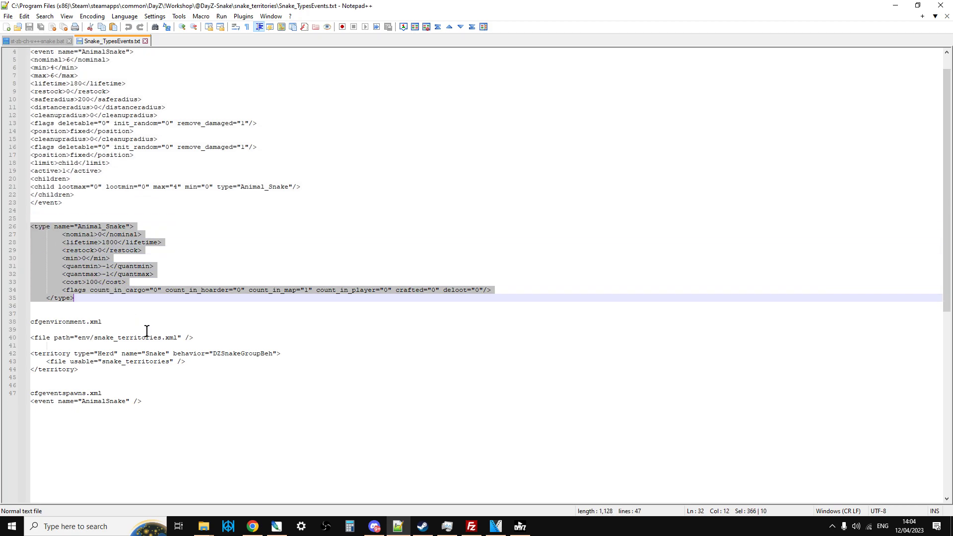
click(114, 322)
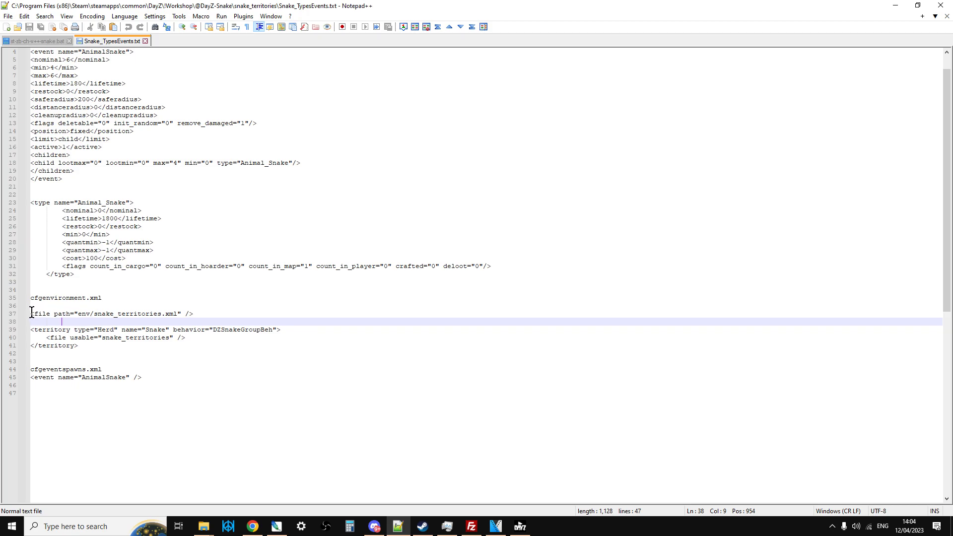
drag(31, 312, 195, 314)
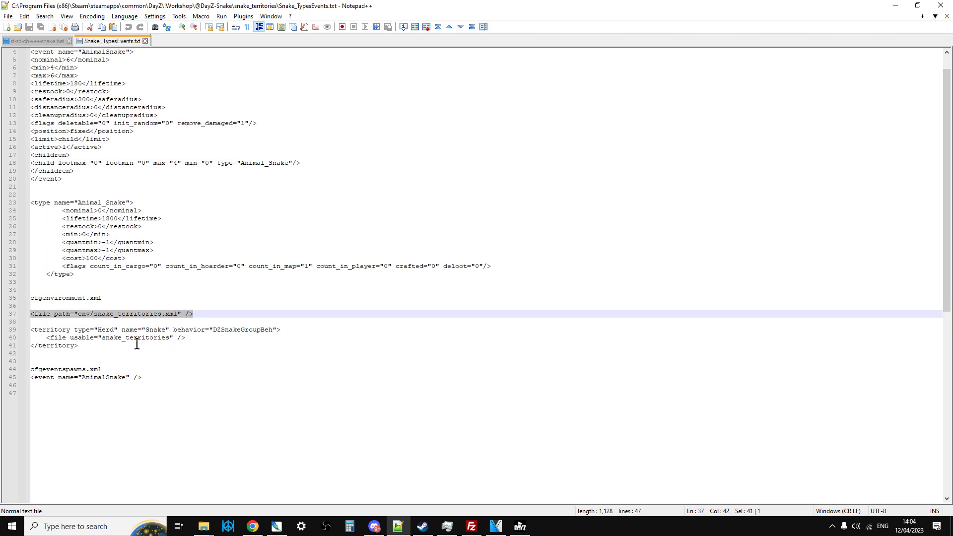
drag(136, 344, 31, 329)
click(177, 360)
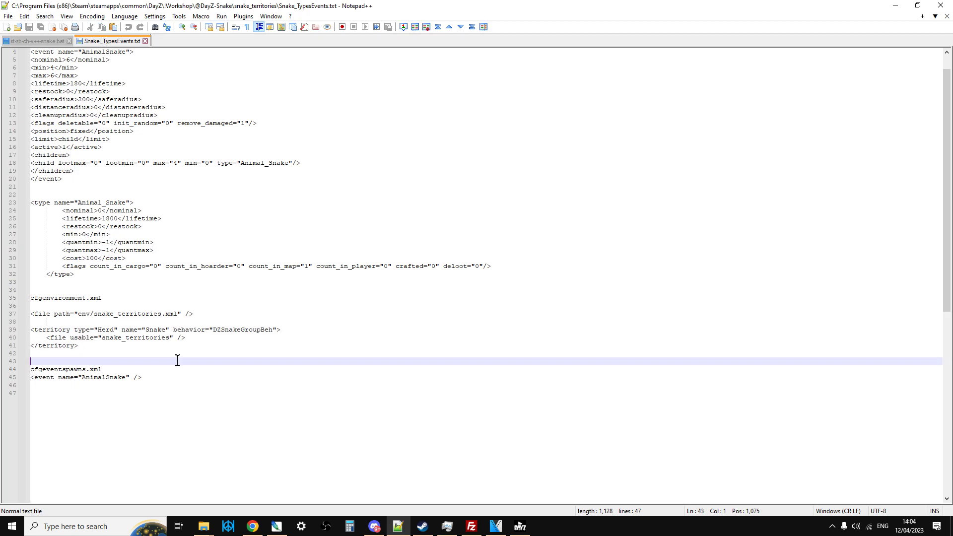
drag(31, 379, 142, 379)
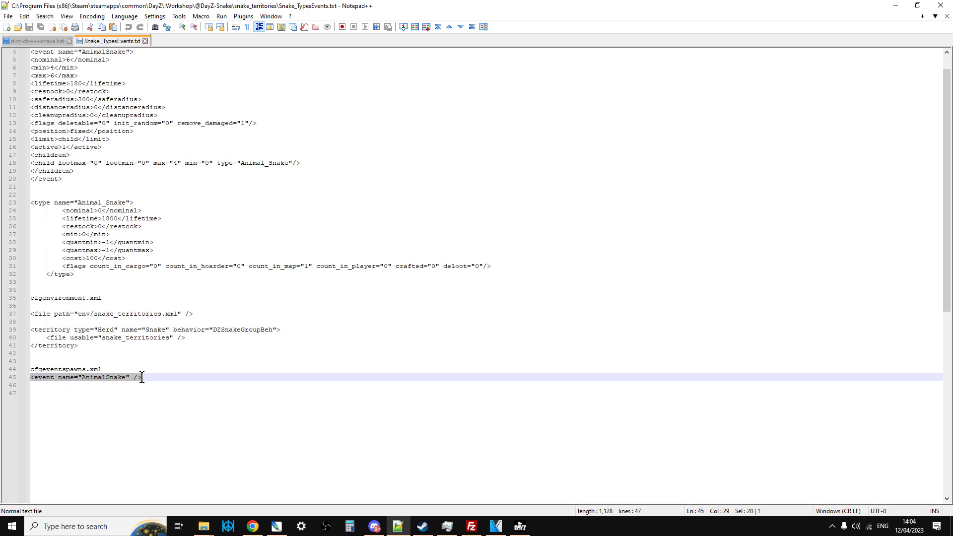
click(142, 378)
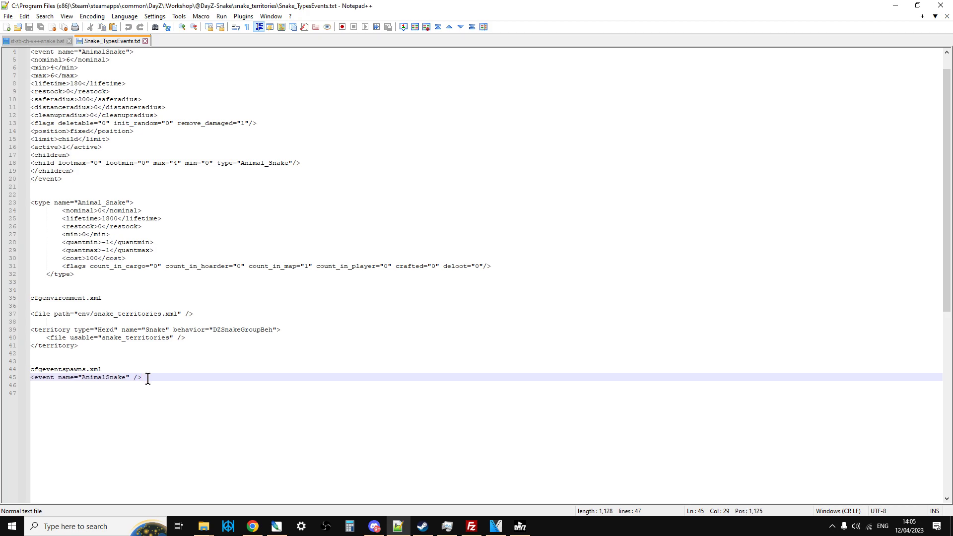
click(473, 529)
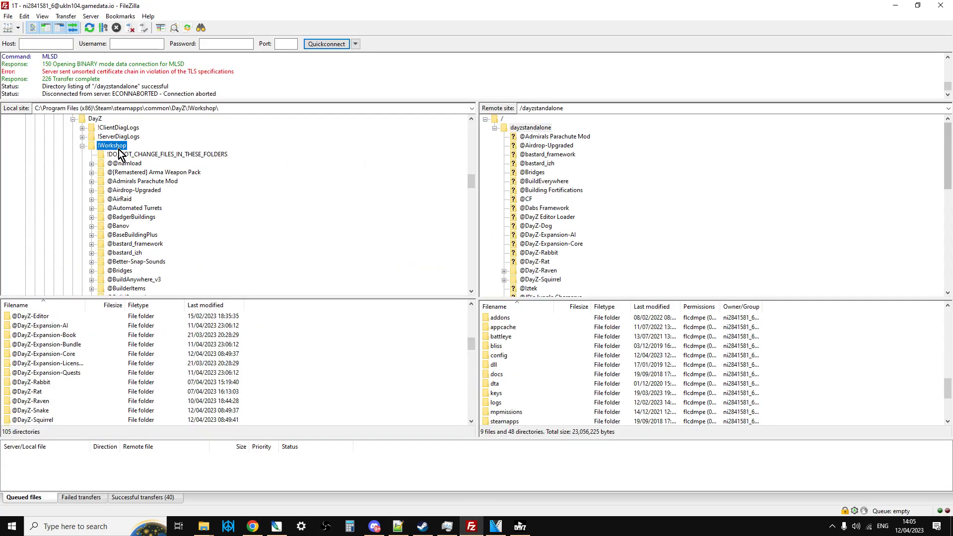
scroll(129, 166, down, 3)
scroll(129, 164, down, 6)
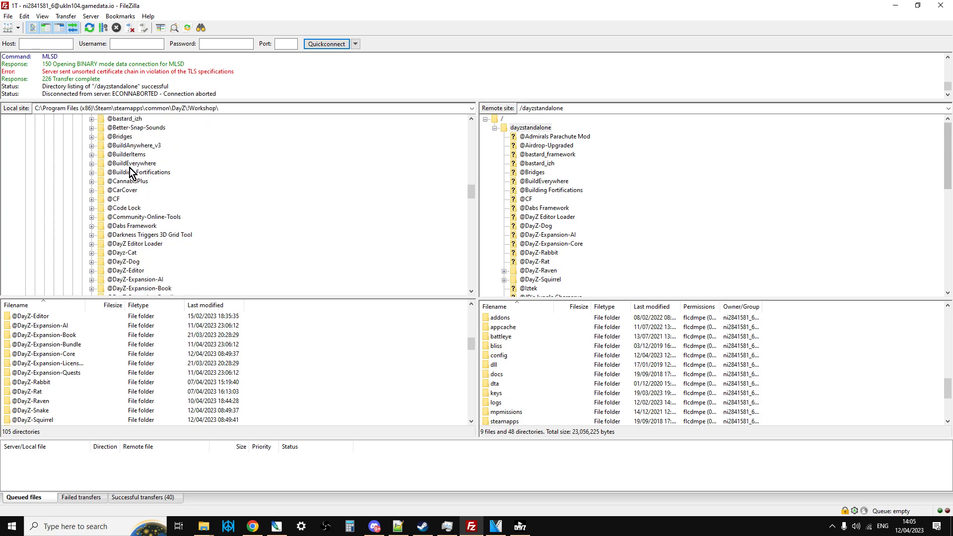
scroll(137, 181, down, 1)
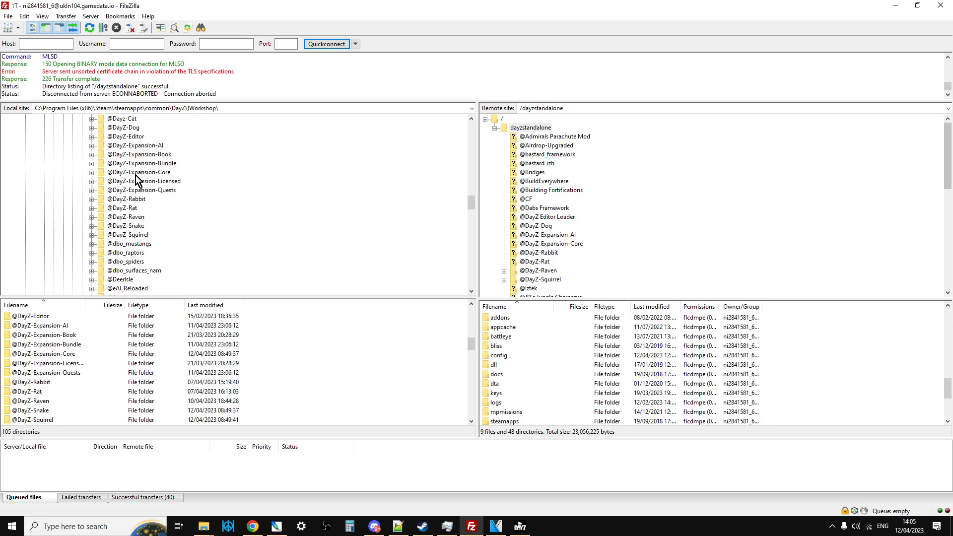
scroll(137, 180, down, 1)
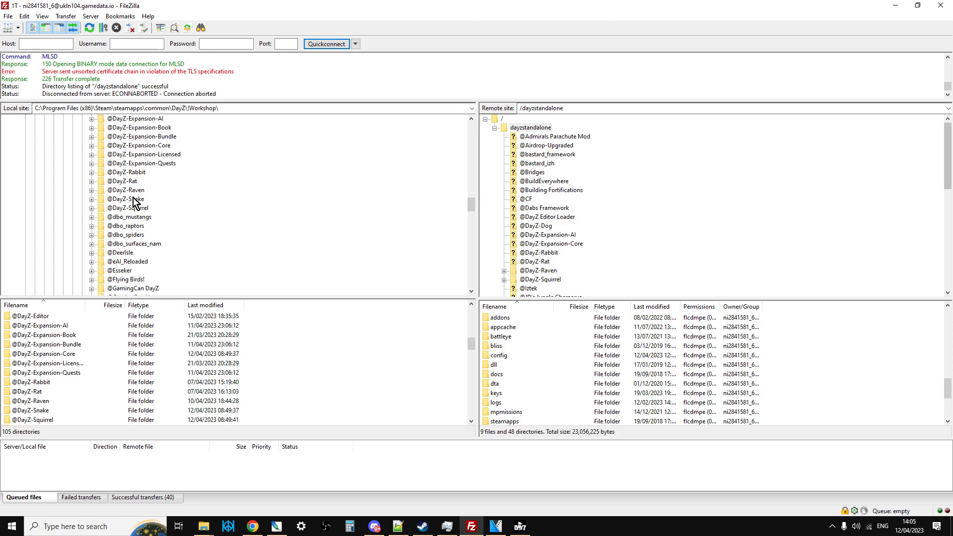
click(135, 200)
click(540, 128)
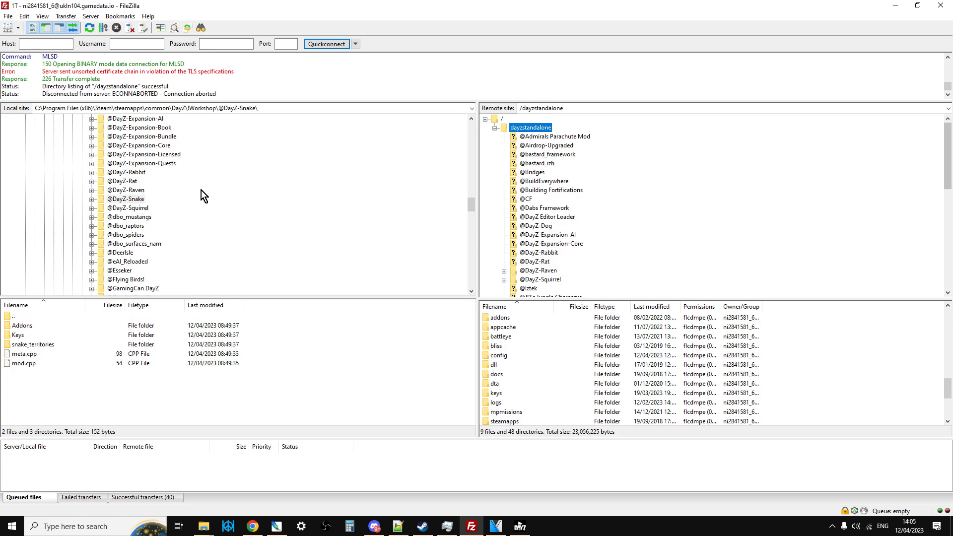
right_click(139, 199)
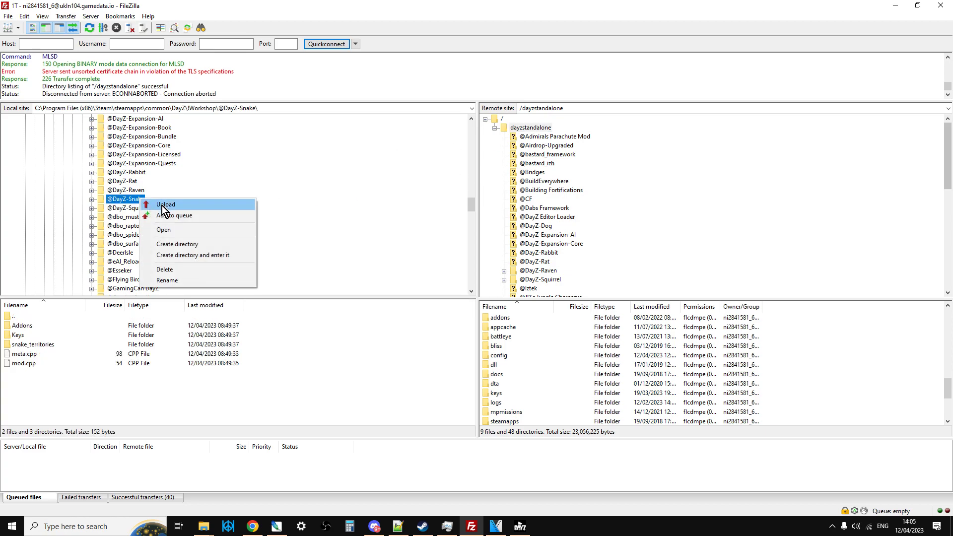
click(163, 204)
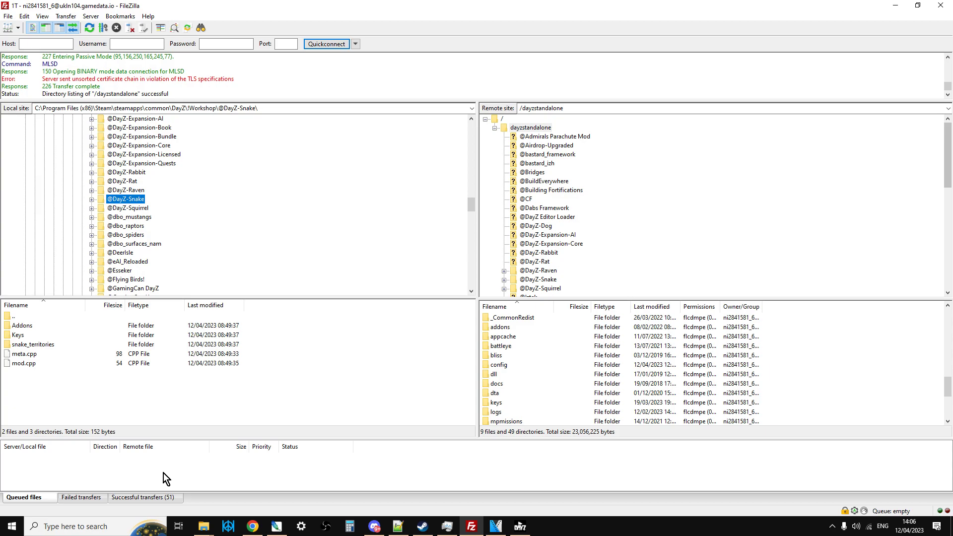
click(532, 279)
click(135, 199)
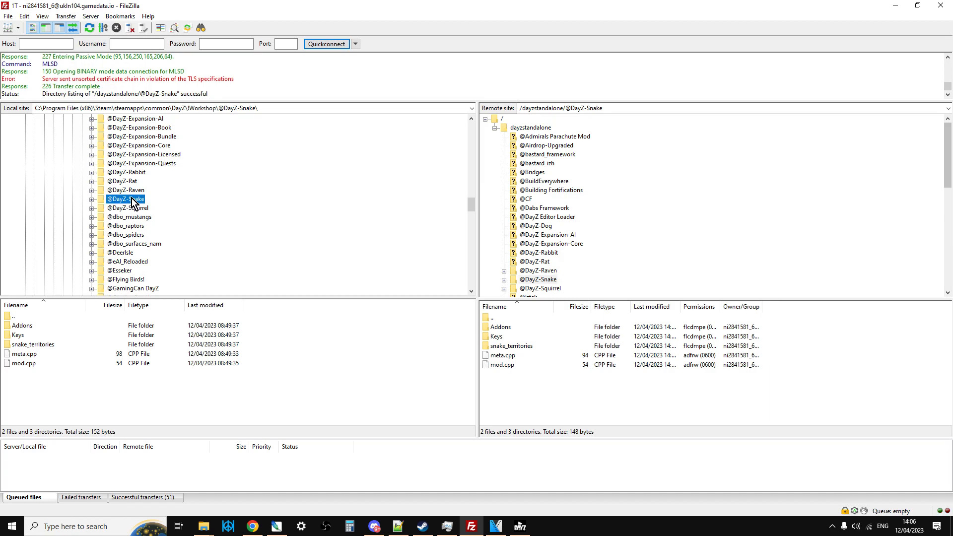
click(92, 199)
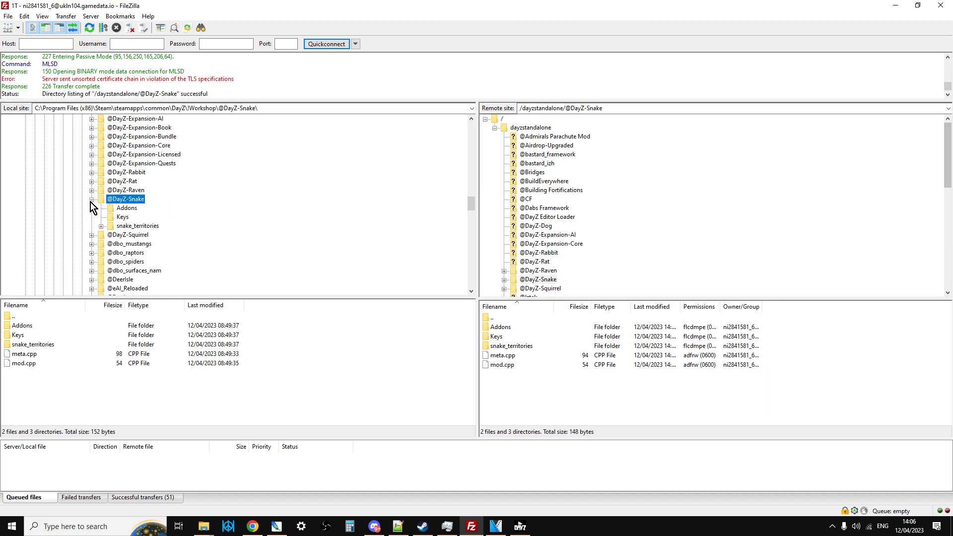
click(123, 217)
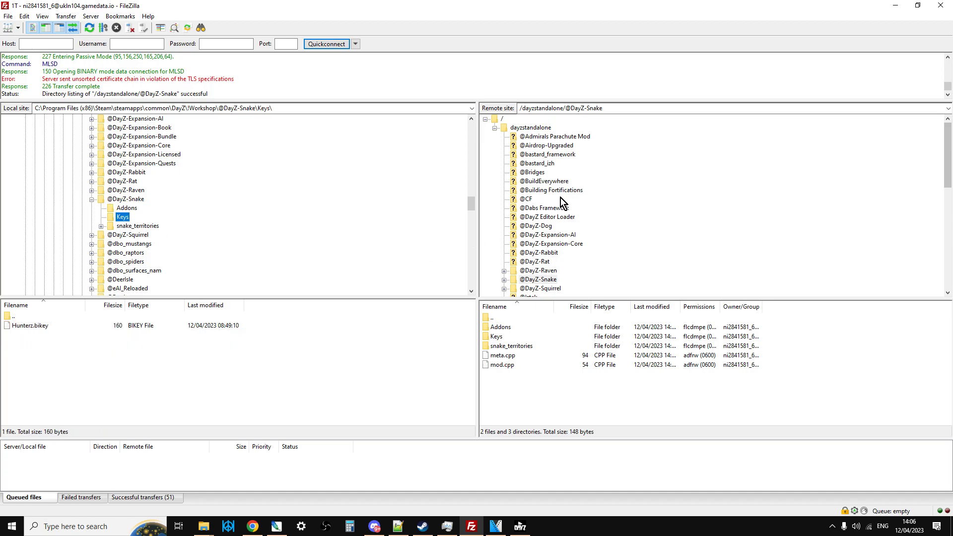
scroll(560, 199, down, 5)
scroll(562, 207, down, 5)
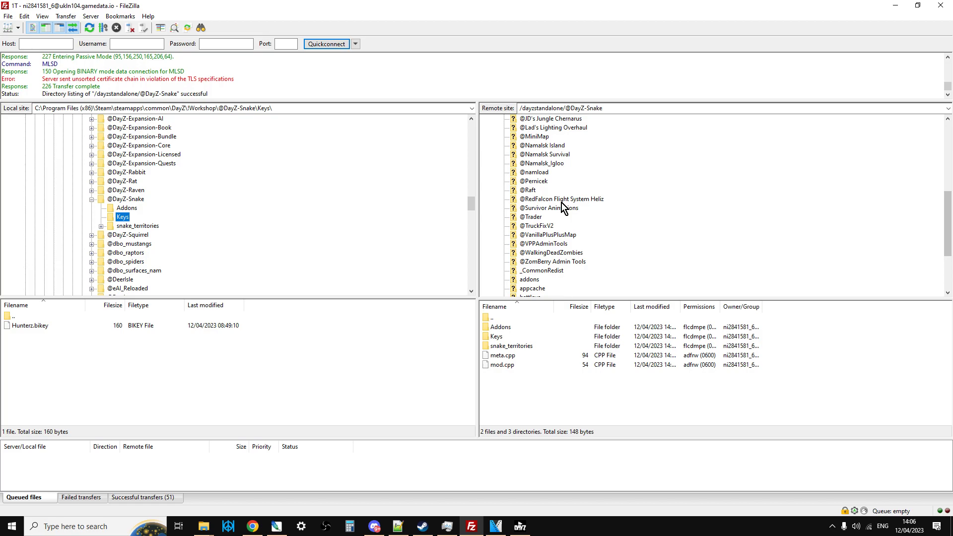
click(521, 261)
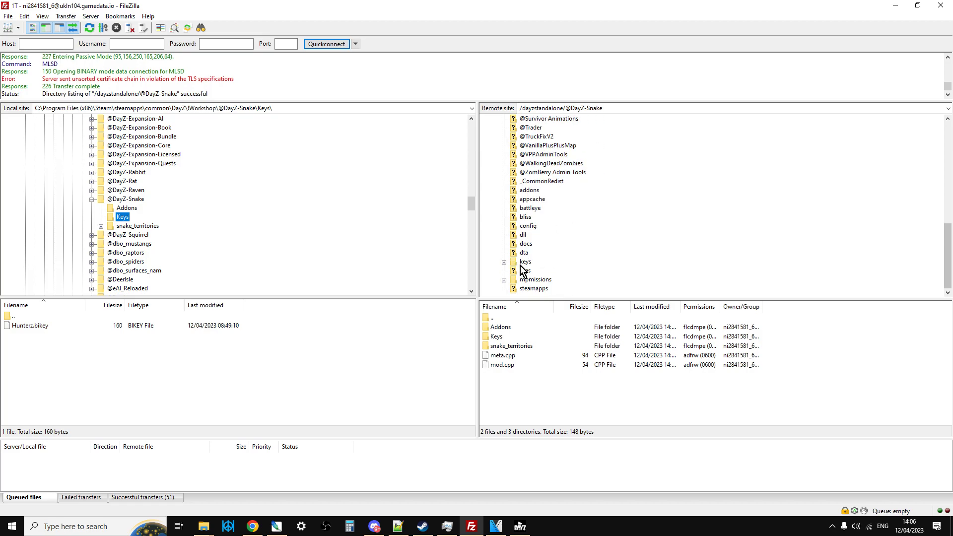
click(43, 326)
right_click(42, 326)
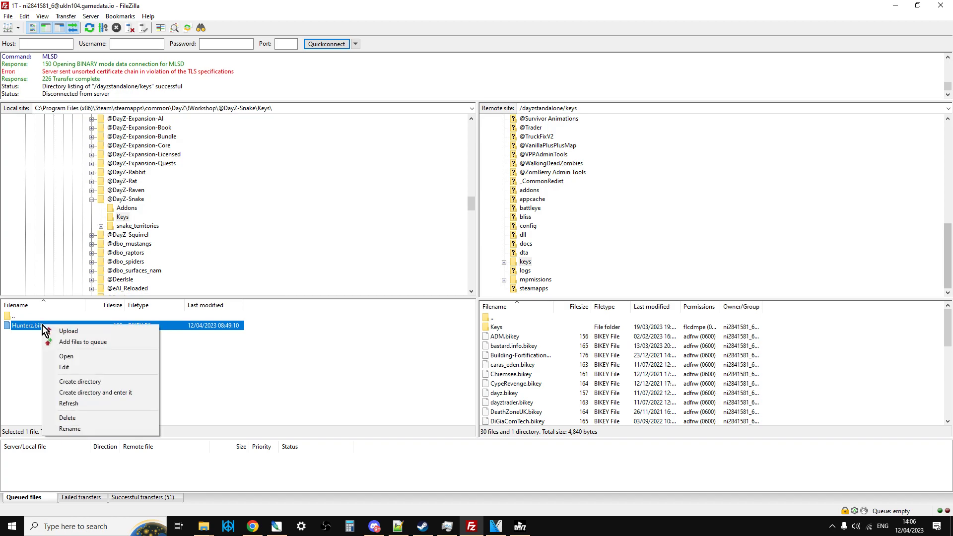
click(78, 331)
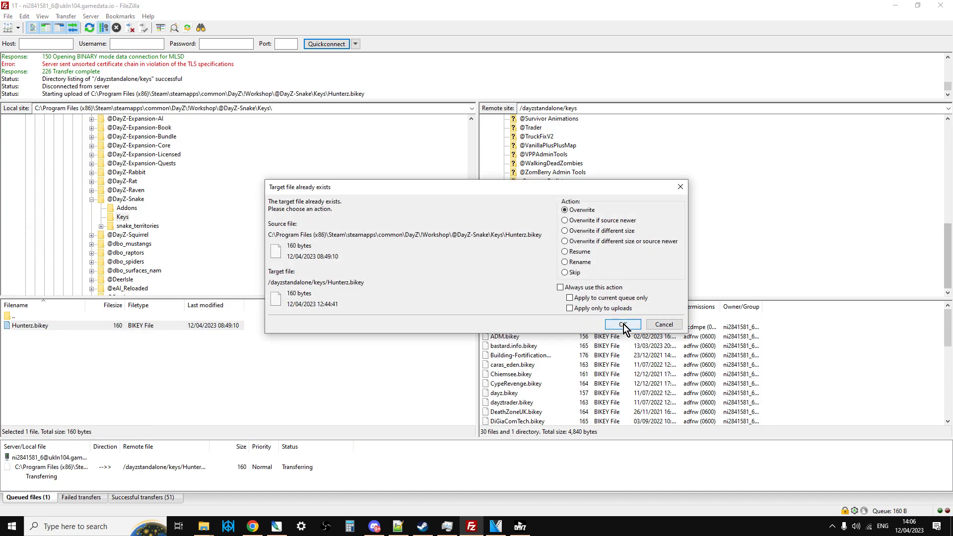
click(623, 324)
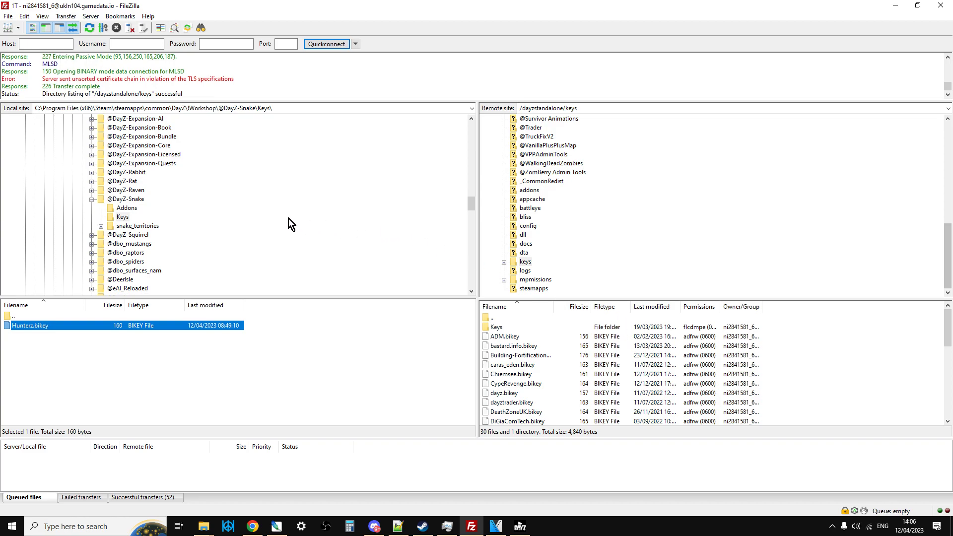
click(90, 200)
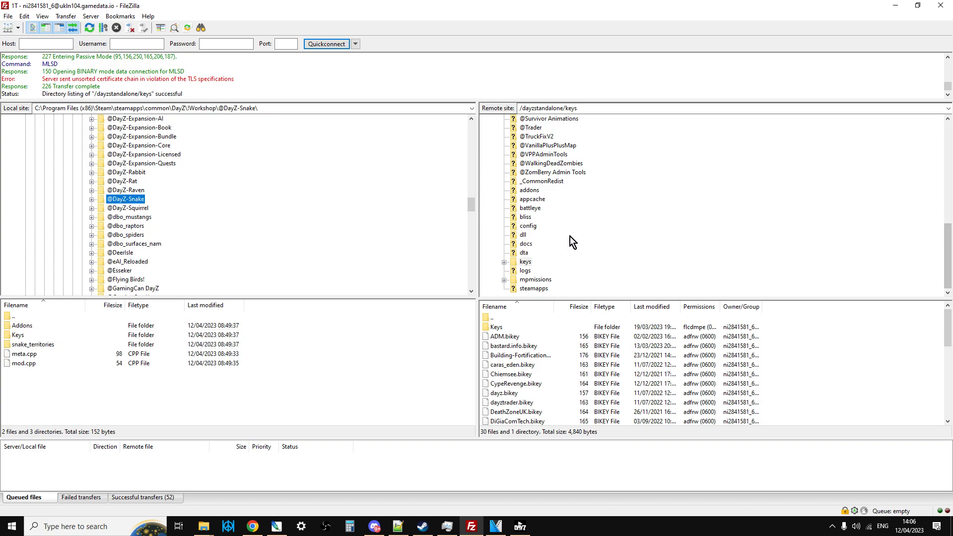
click(504, 280)
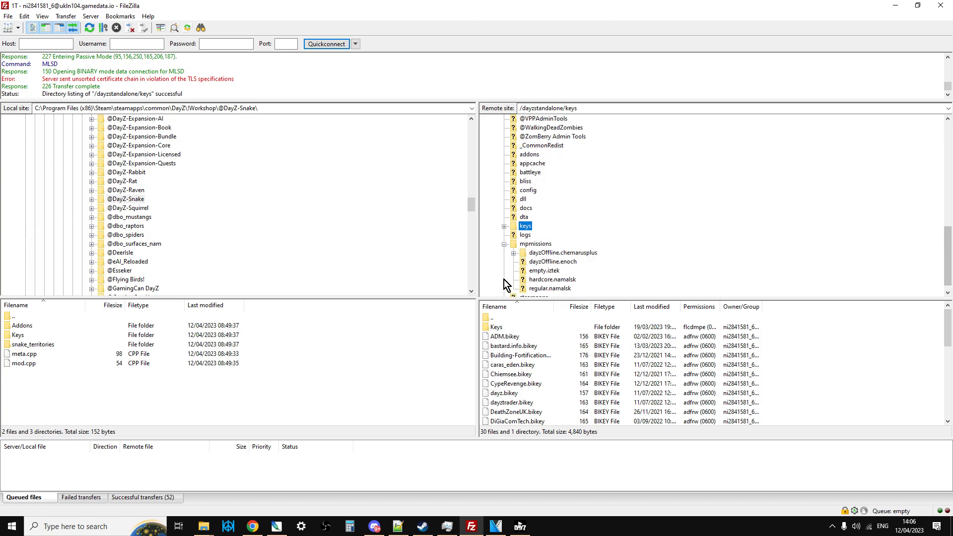
scroll(618, 200, down, 1)
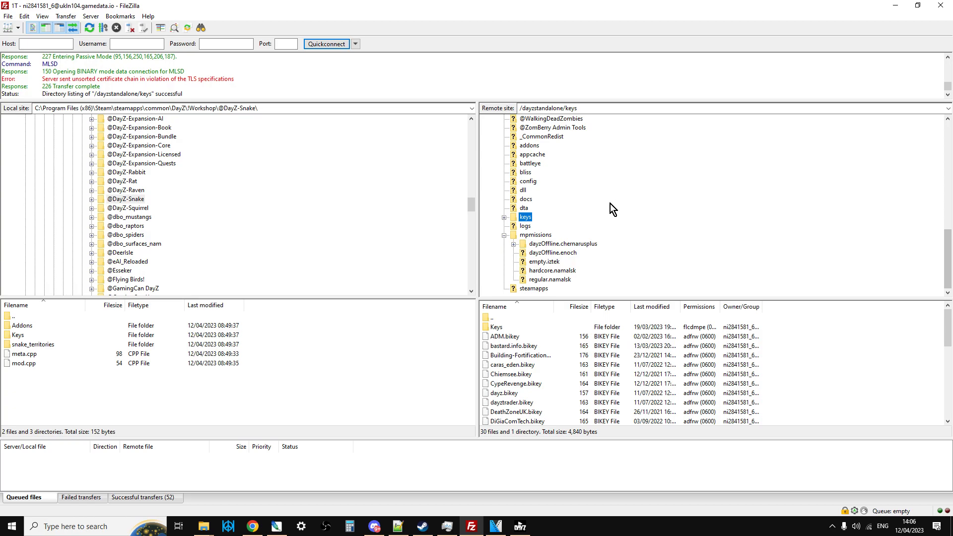
click(549, 244)
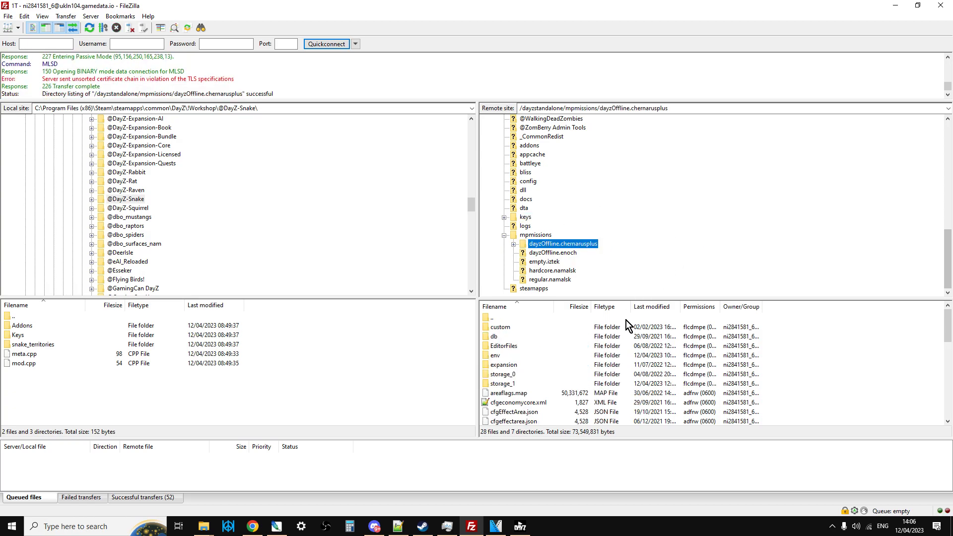
scroll(626, 321, down, 1)
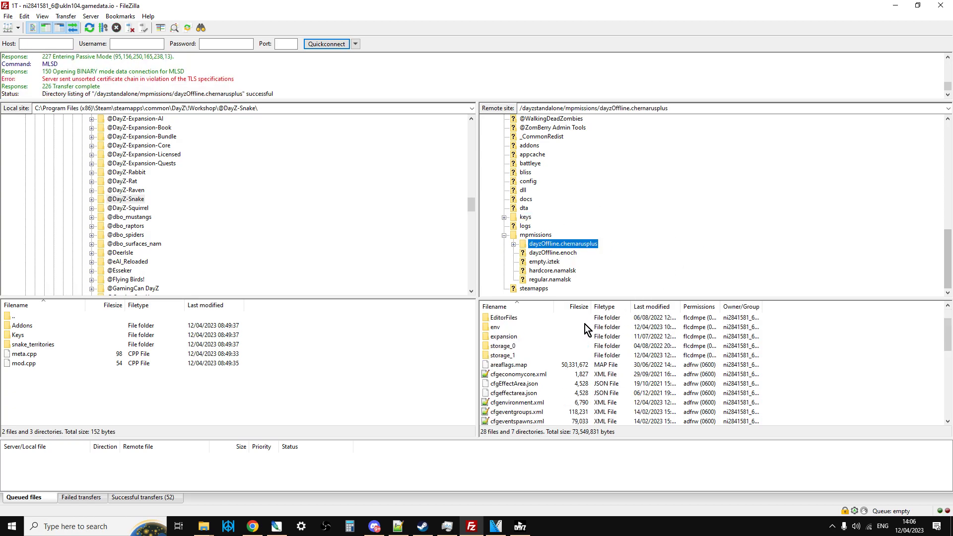
scroll(584, 324, down, 1)
click(395, 529)
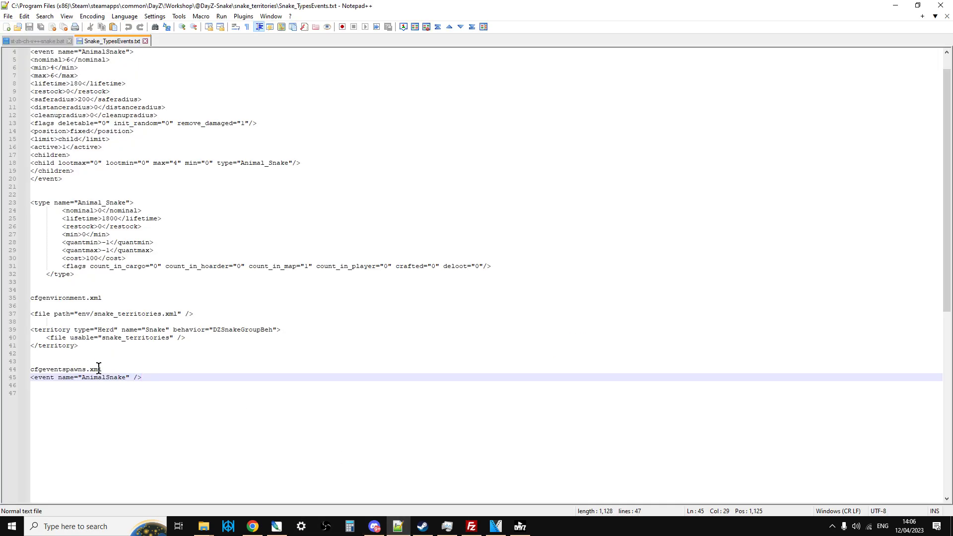
- Switch to FileZilla and open cfgenvironment.xml from the server's dayzOffline.chernarusplus folder for editing
click(106, 292)
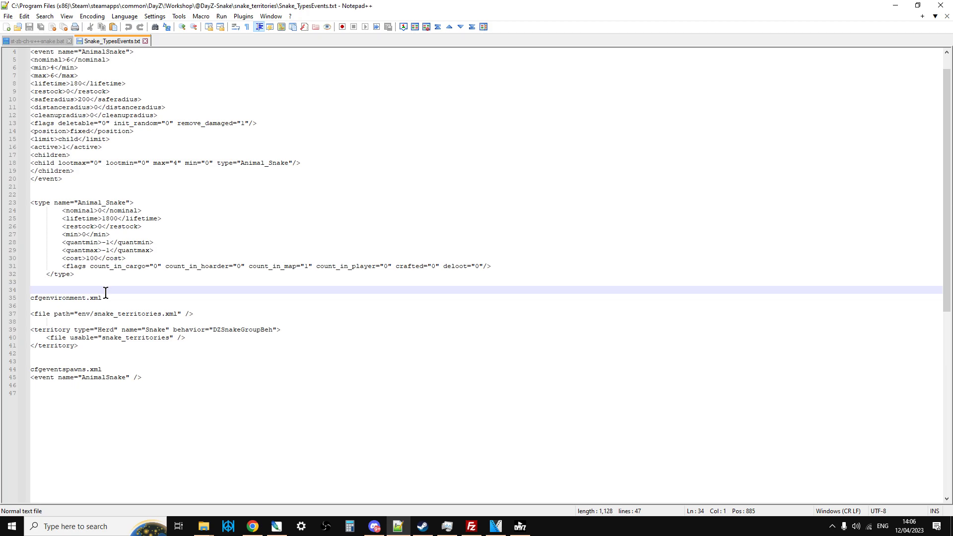
click(149, 369)
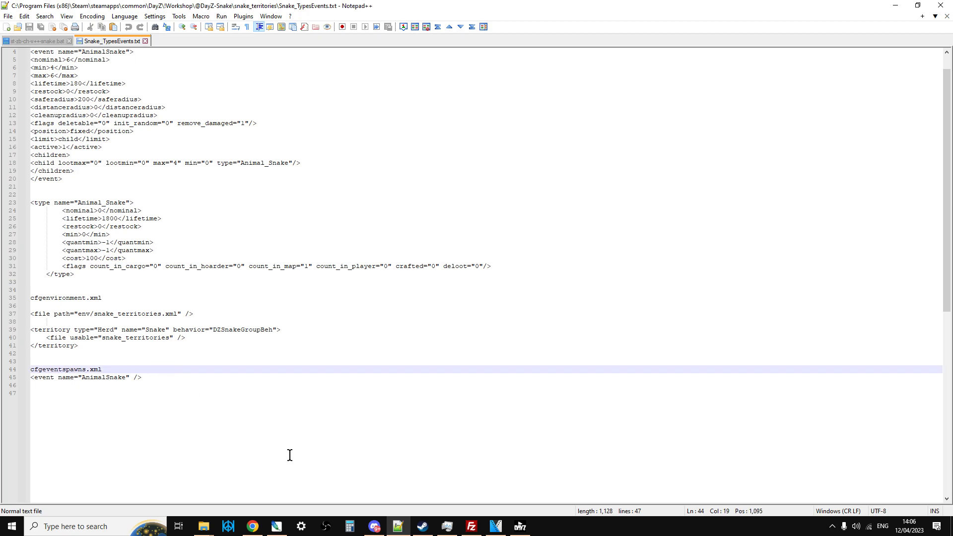
click(471, 526)
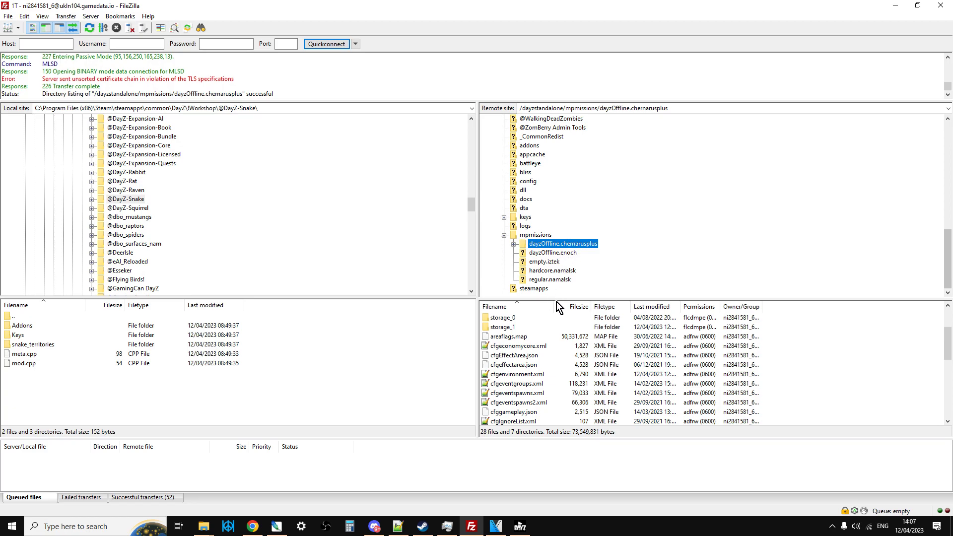
right_click(519, 375)
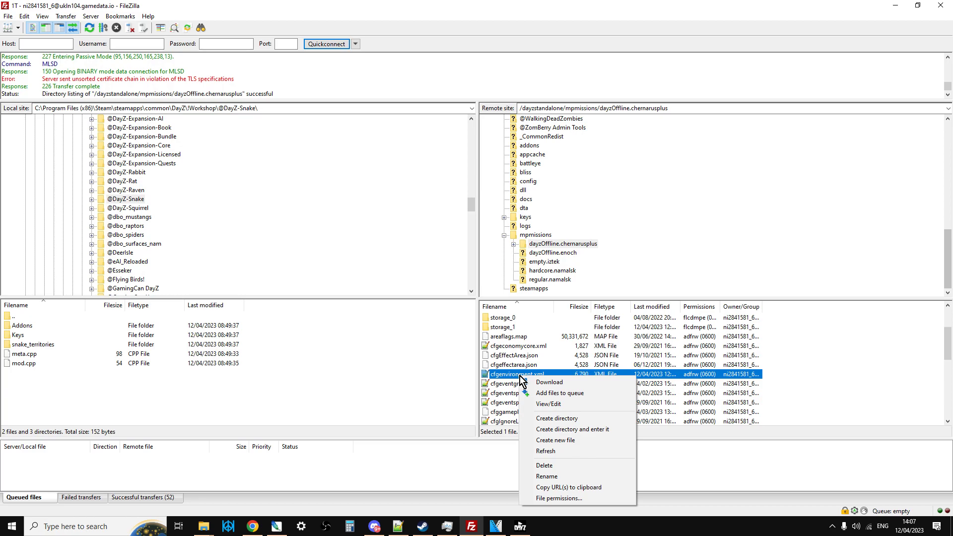
click(543, 403)
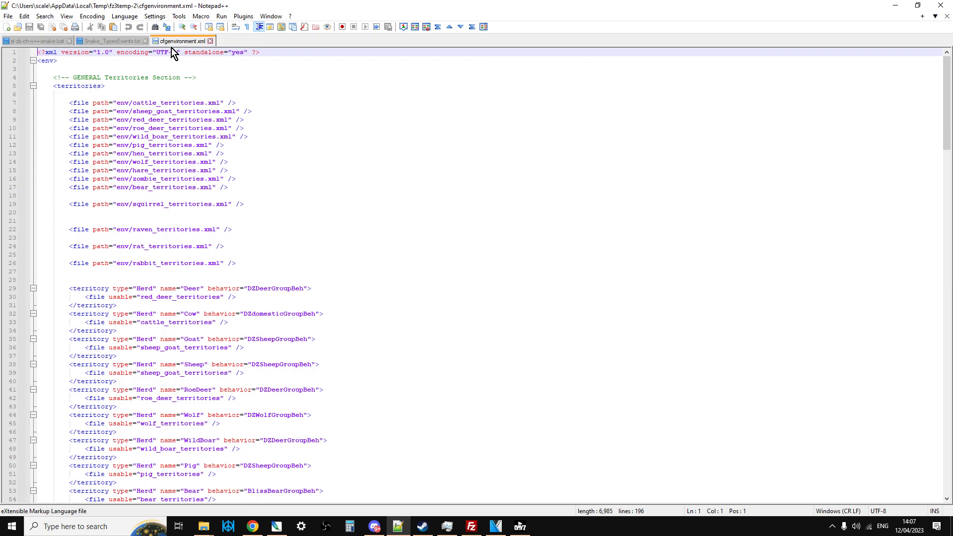
- Copy the env/snake_territories.xml file path line from the cfgenvironment.xml section of Snake_TypesEvents.txt
click(106, 44)
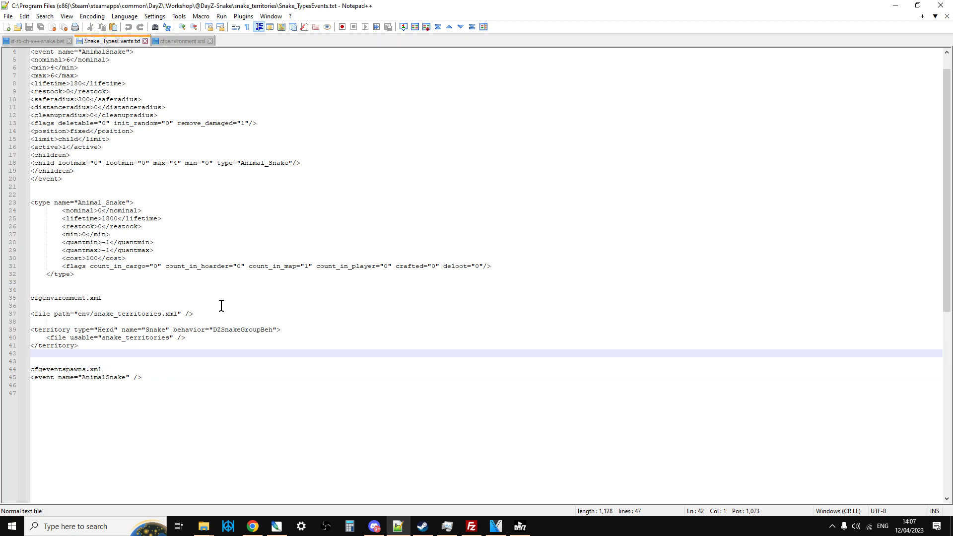
drag(214, 314, 31, 315)
key(ctrl+c)
right_click(59, 317)
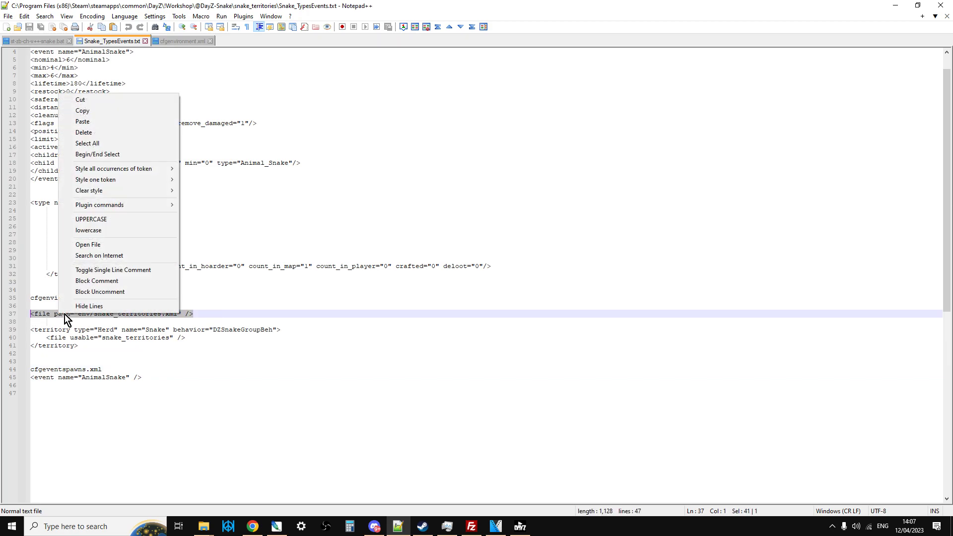
click(94, 111)
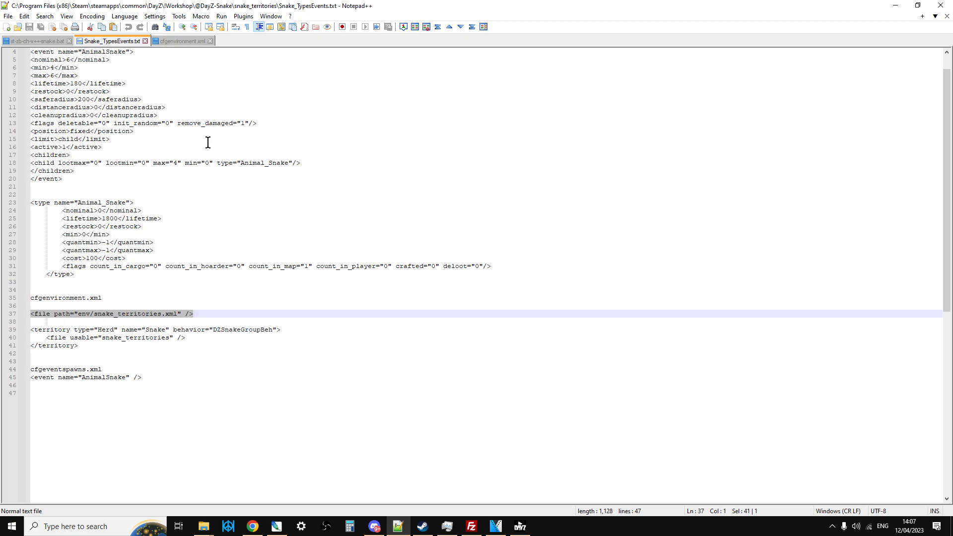
- Paste the snake_territories.xml path line into cfgenvironment.xml below the bear_territories.xml line, separated by one blank line
click(183, 41)
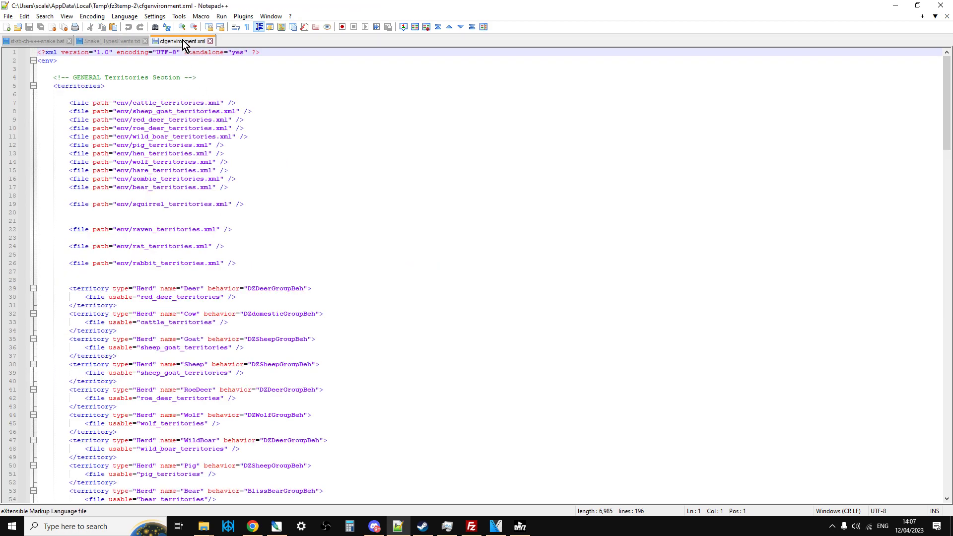
click(260, 184)
key(Return)
key(Return)
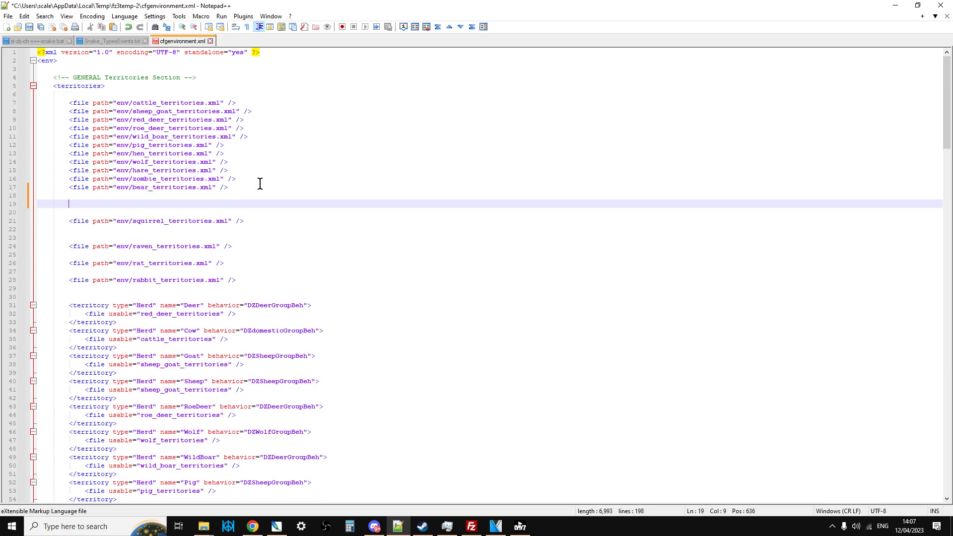
right_click(130, 206)
click(159, 234)
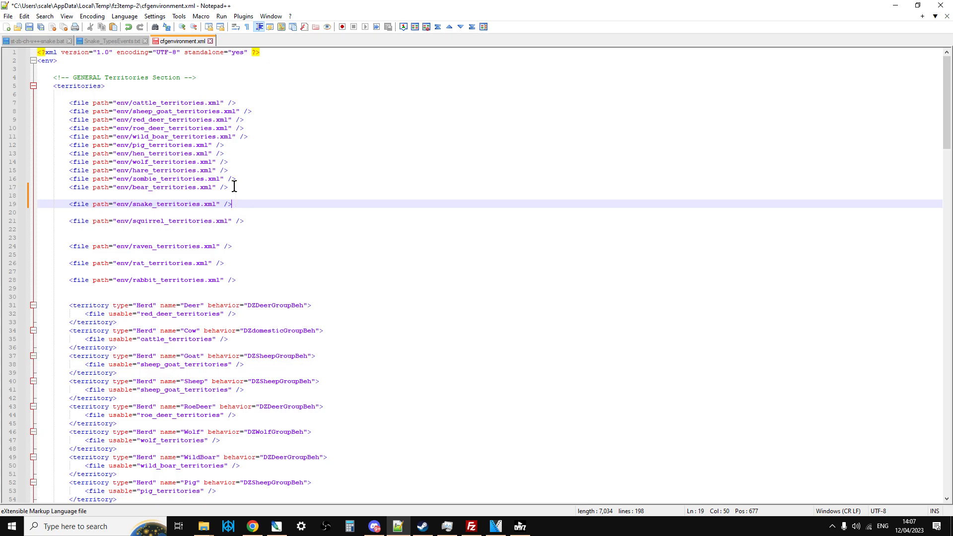
- Copy the three-line Snake territory block with behavior DZSnakeGroupBeh from Snake_TypesEvents.txt
click(109, 42)
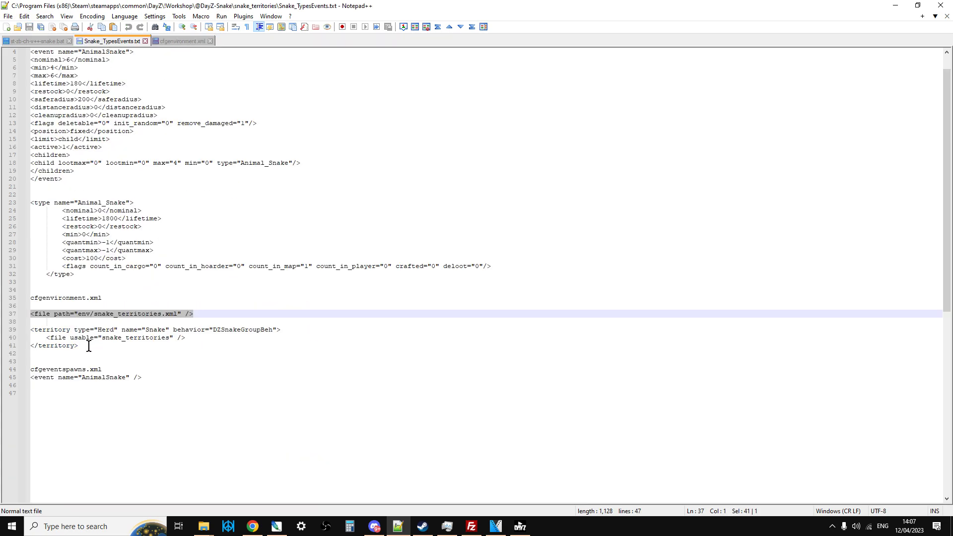
drag(88, 346, 28, 330)
key(ctrl+c)
right_click(50, 331)
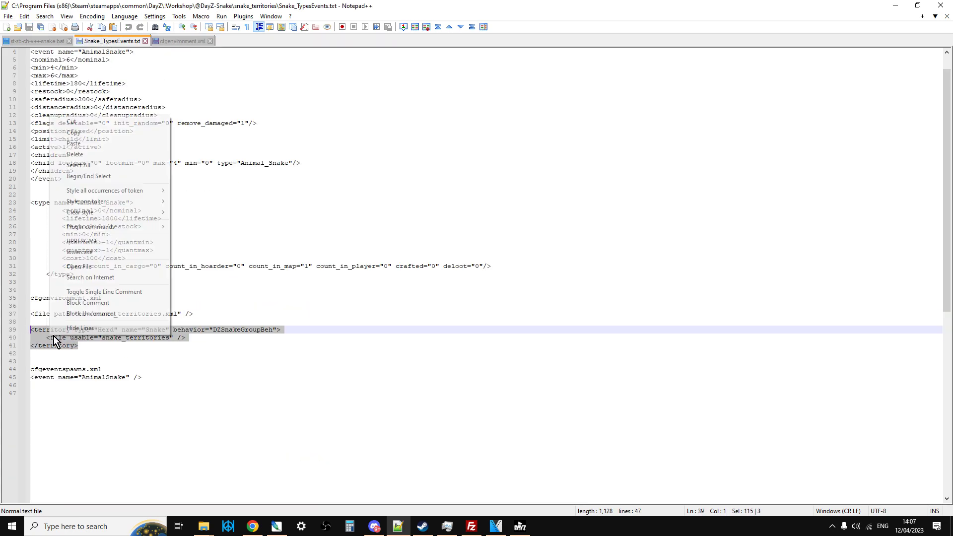
click(94, 132)
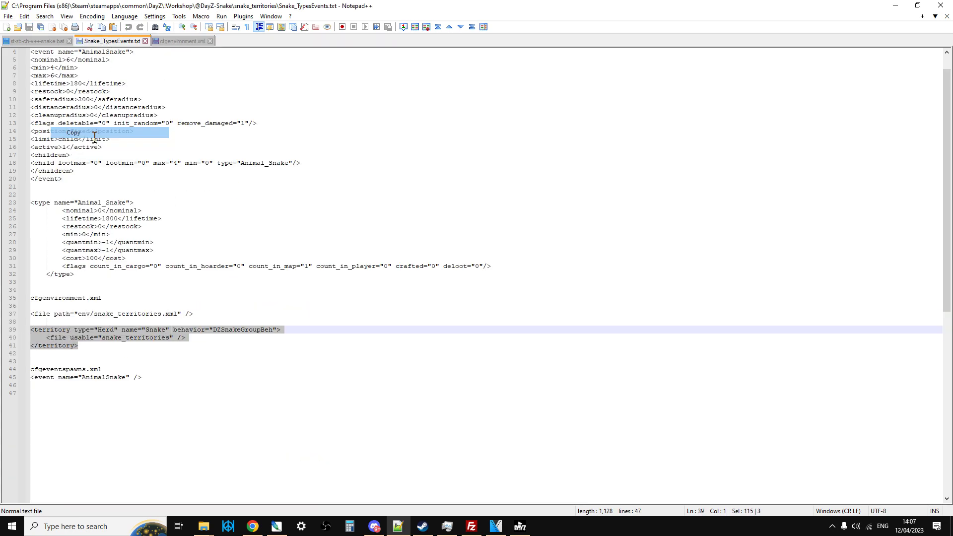
- Add blank lines after the Bear territory in cfgenvironment.xml and paste the Snake territory block there
click(192, 44)
scroll(240, 372, down, 4)
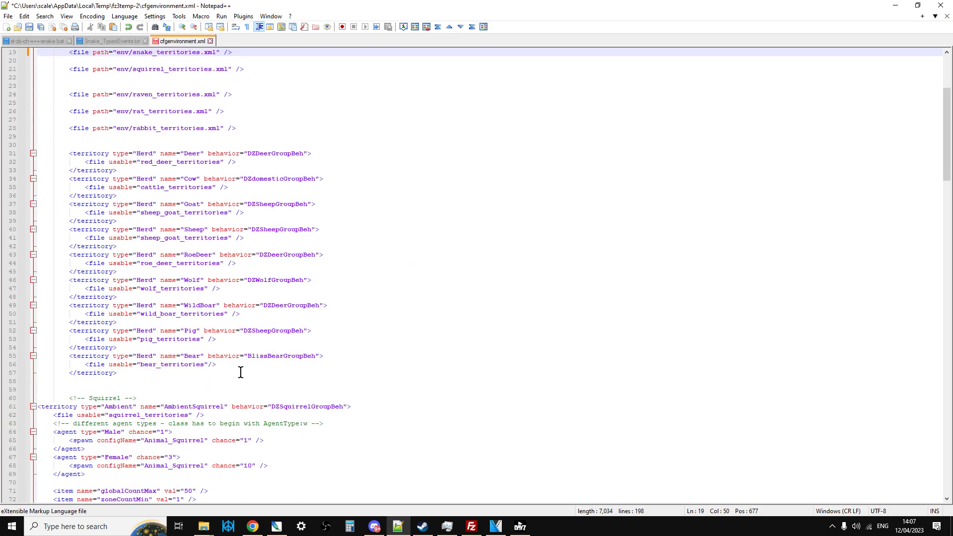
click(130, 374)
key(Return)
key(Return)
key(Return)
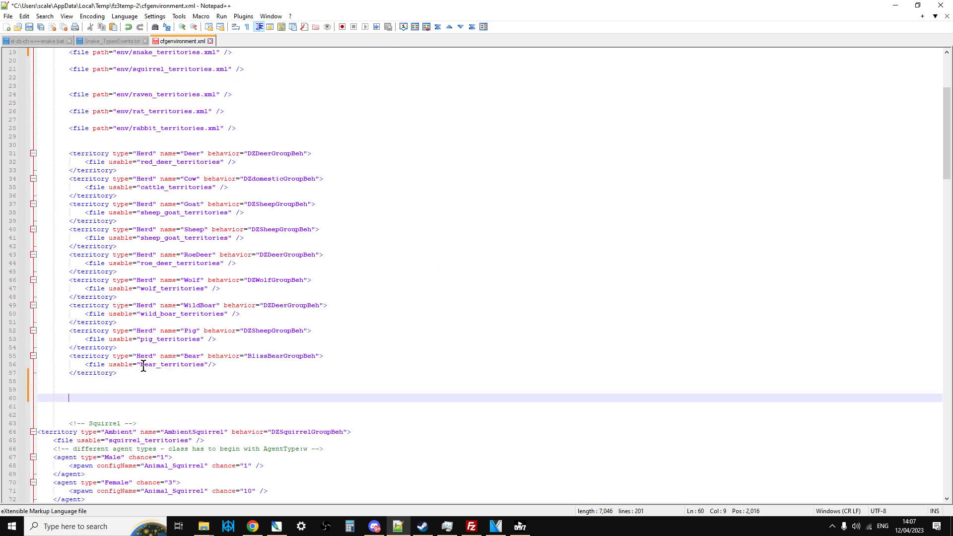
click(106, 392)
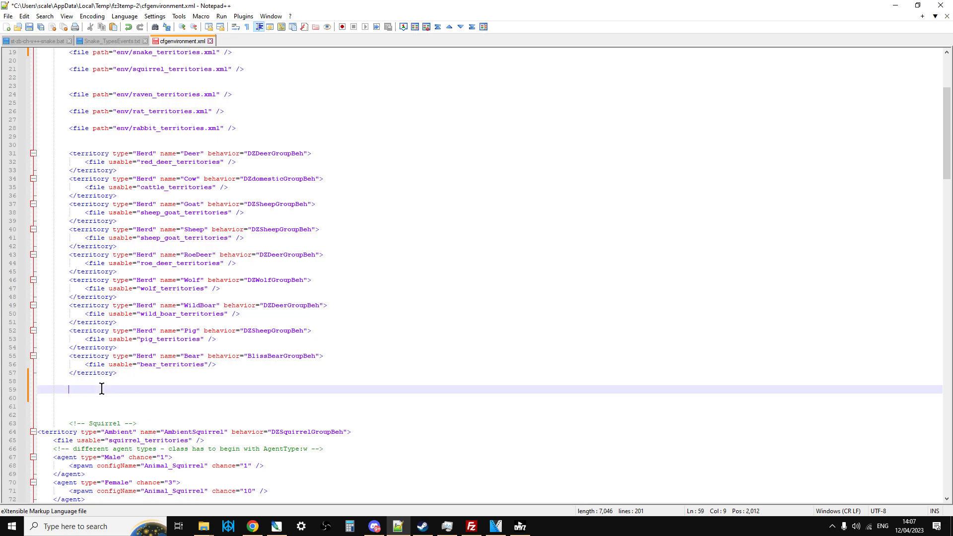
right_click(105, 392)
click(136, 197)
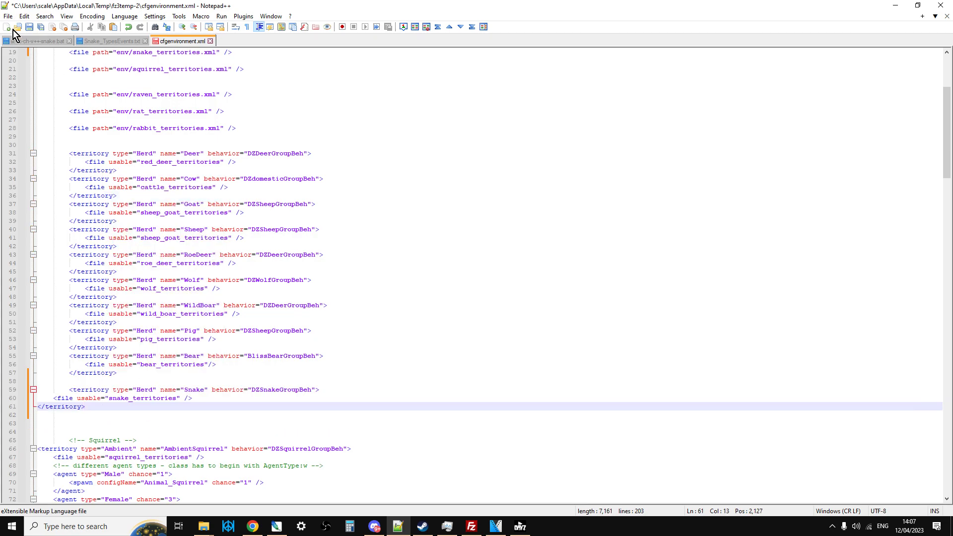
- Save cfgenvironment.xml, switch to FileZilla and upload the changed file back to the server
click(34, 29)
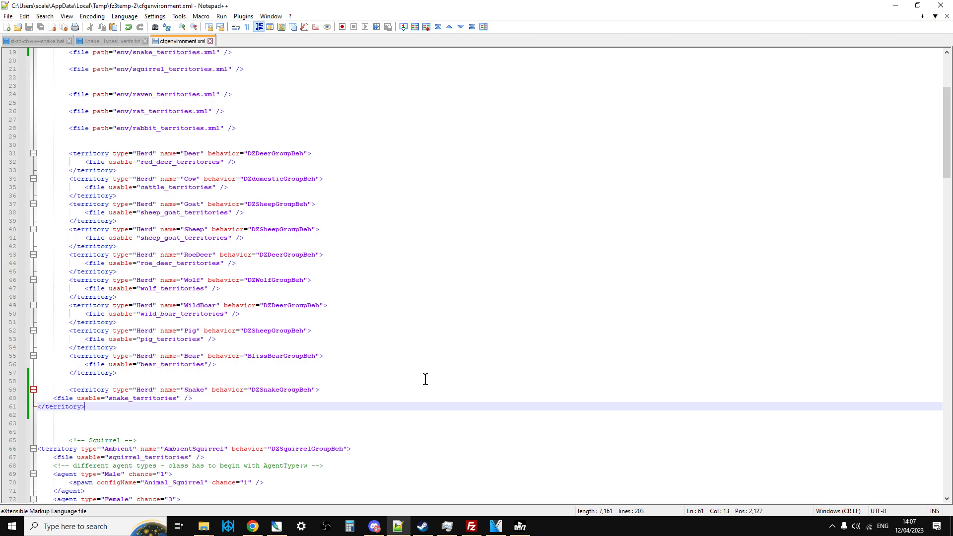
click(472, 526)
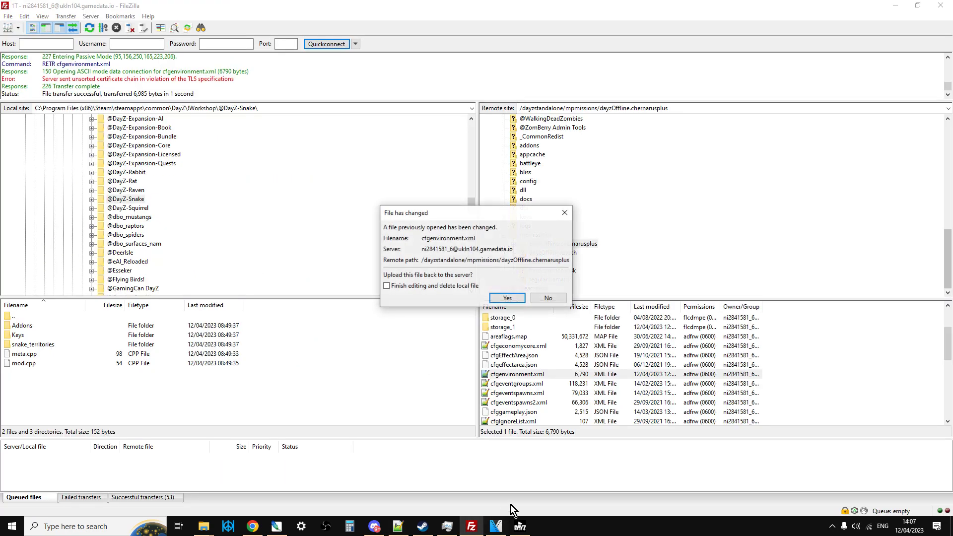
click(507, 299)
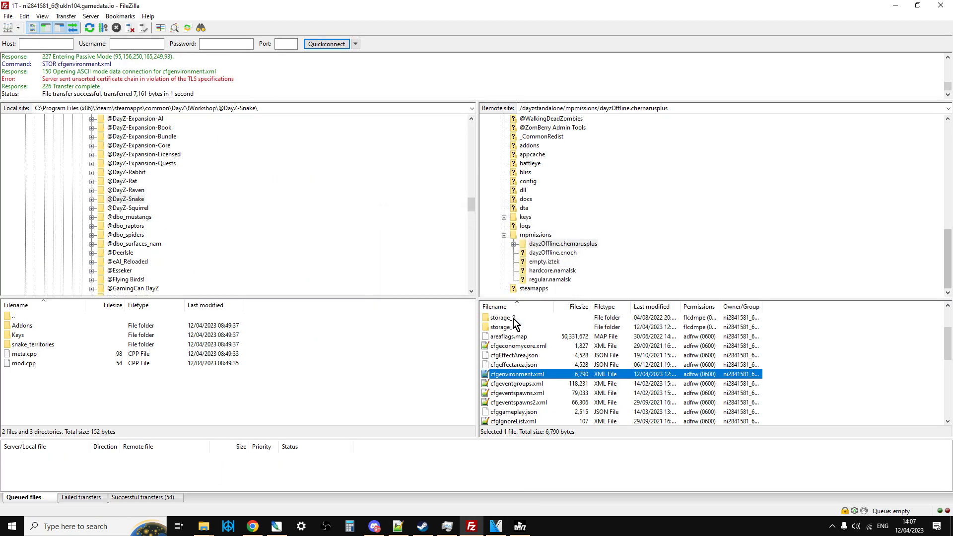
- Open cfgeventspawns.xml from the server for editing and add a new line after the AnimalWildBoar event at the file's end
click(516, 393)
right_click(517, 393)
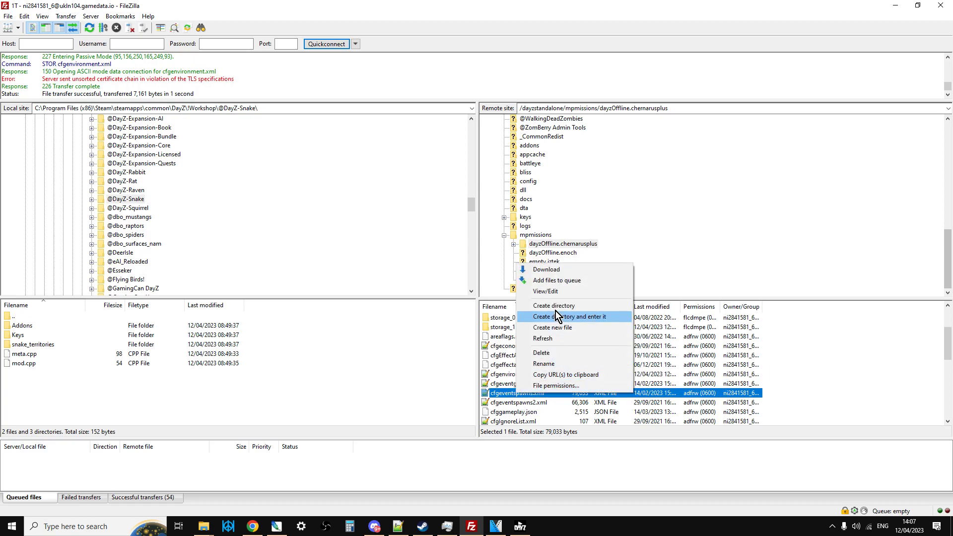
click(545, 292)
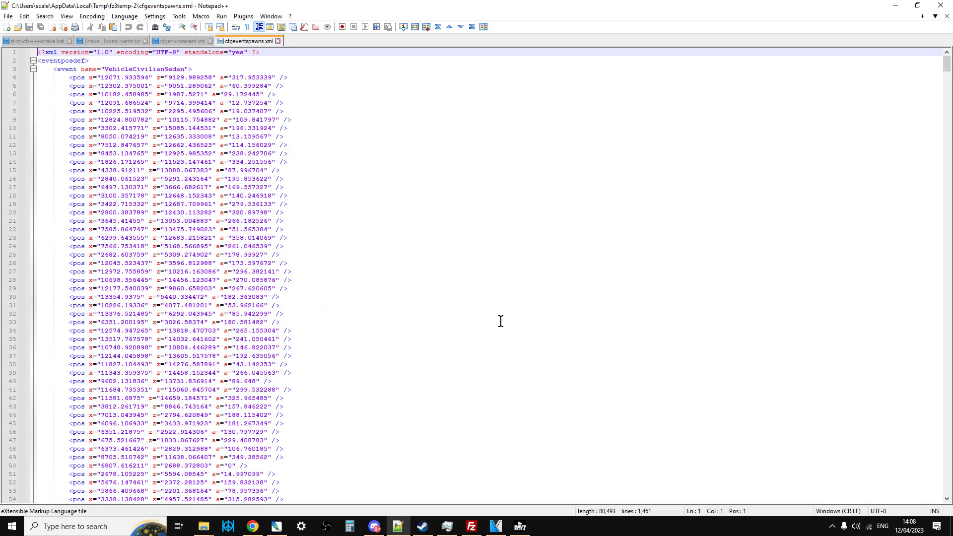
scroll(397, 343, down, 4)
scroll(398, 343, down, 20)
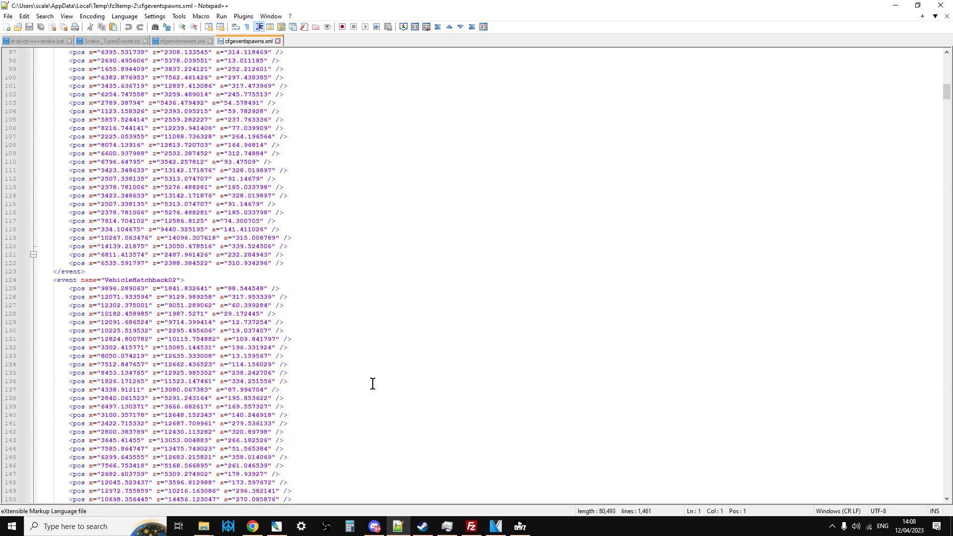
scroll(363, 386, down, 5)
drag(947, 107, 946, 487)
scroll(393, 462, up, 16)
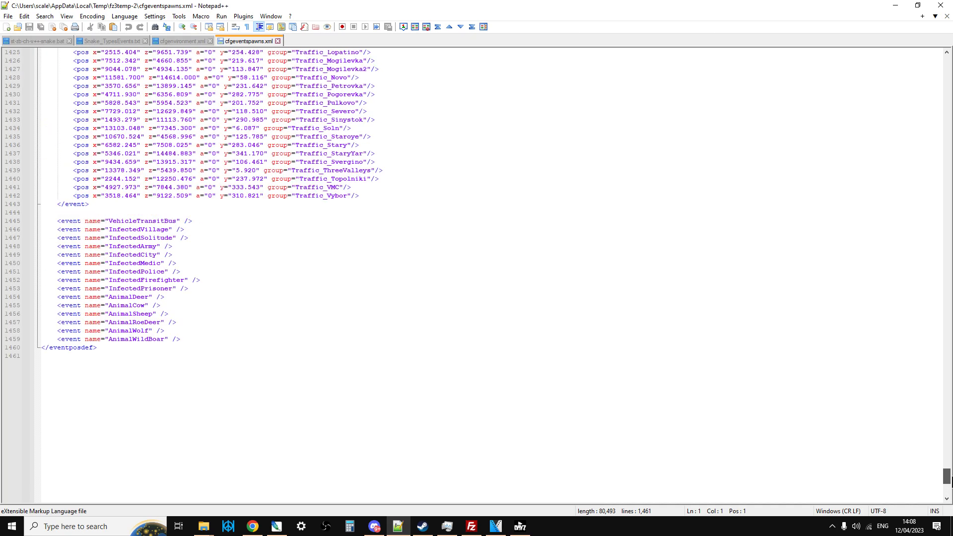
click(220, 439)
key(Return)
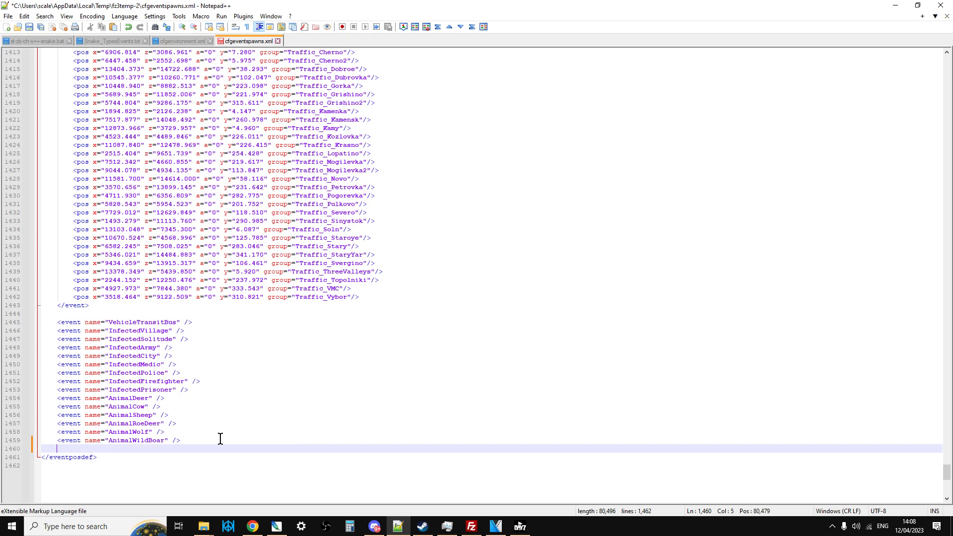
- Copy the AnimalSnake event line from Snake_TypesEvents.txt and paste it into the new line below AnimalWildBoar in cfgeventspawns.xml
click(127, 42)
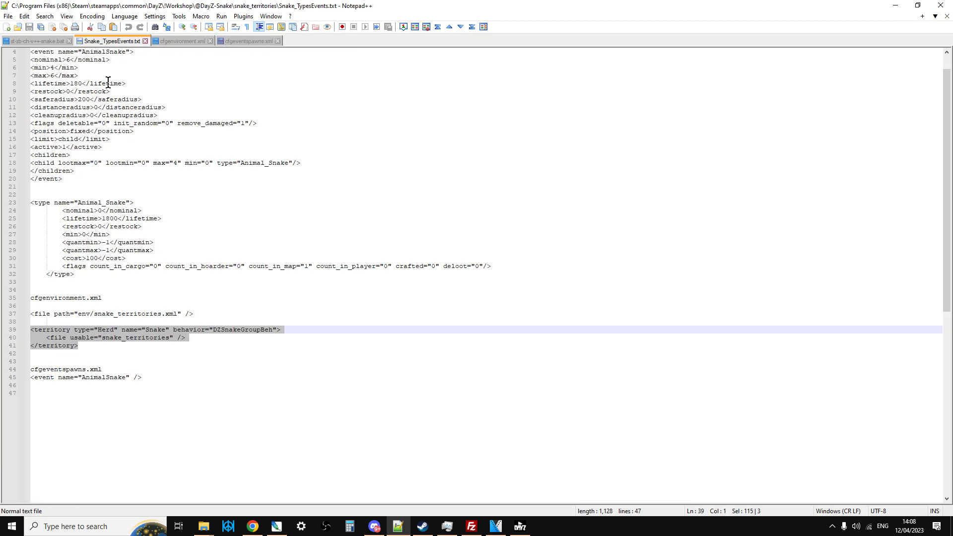
click(160, 379)
drag(160, 379, 21, 383)
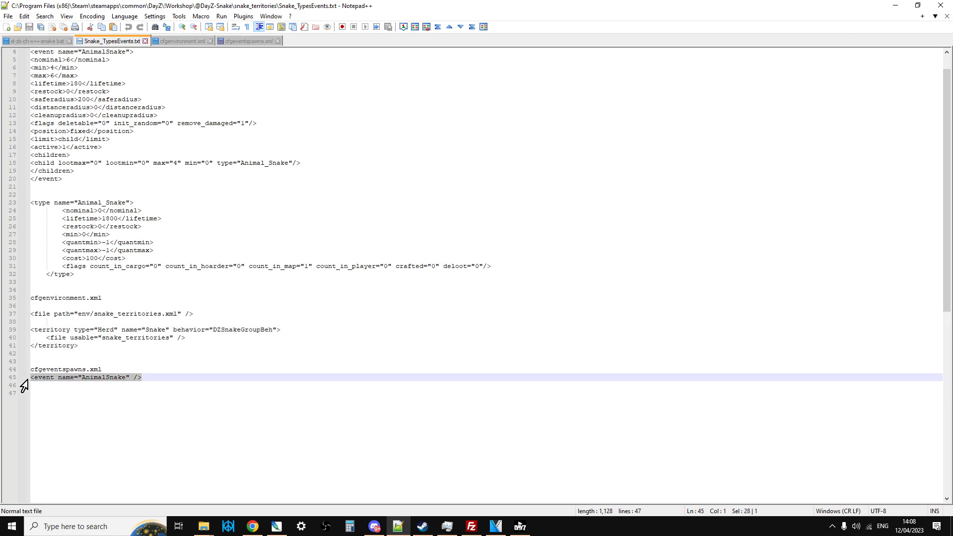
right_click(35, 379)
click(77, 175)
click(250, 43)
right_click(103, 449)
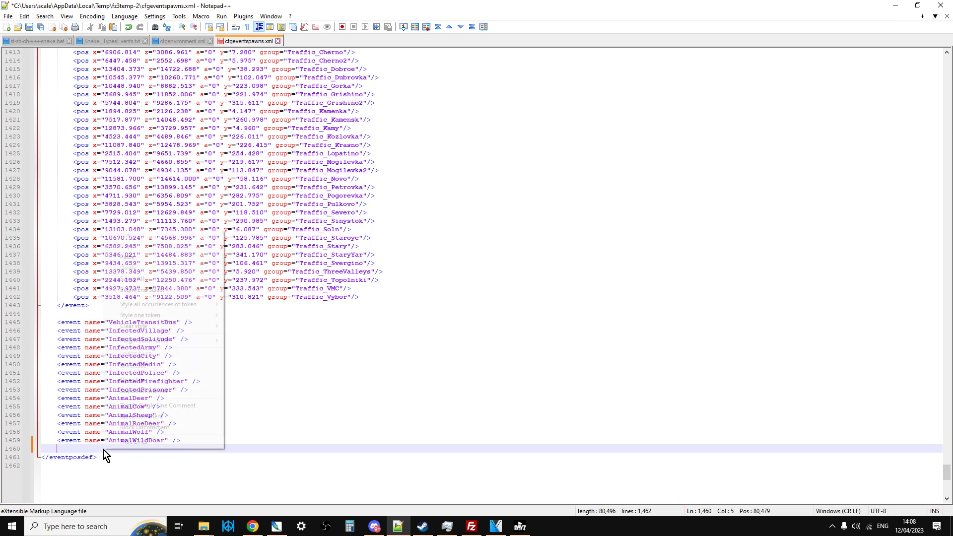
click(148, 258)
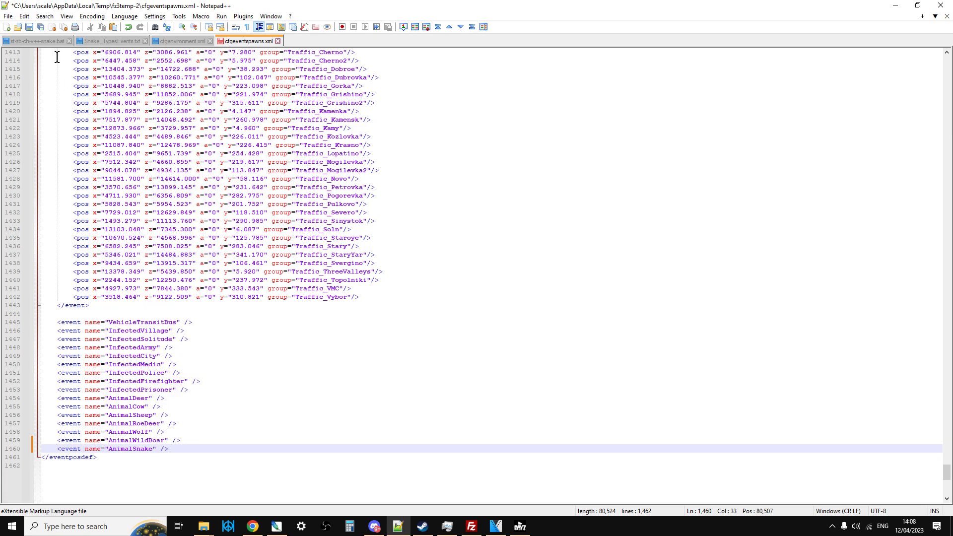
- Save cfgeventspawns.xml, switch to FileZilla and upload the changed file back to the server
click(29, 27)
click(471, 526)
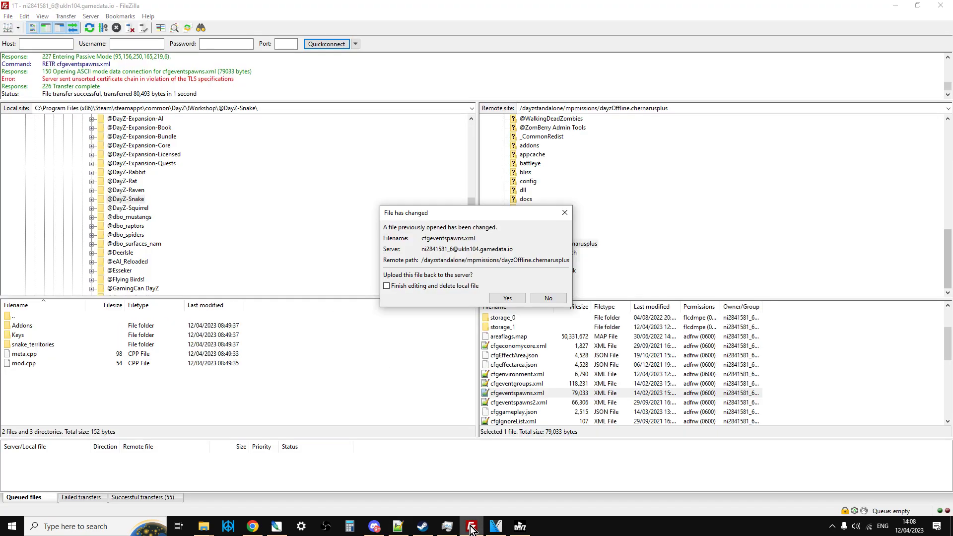
click(507, 298)
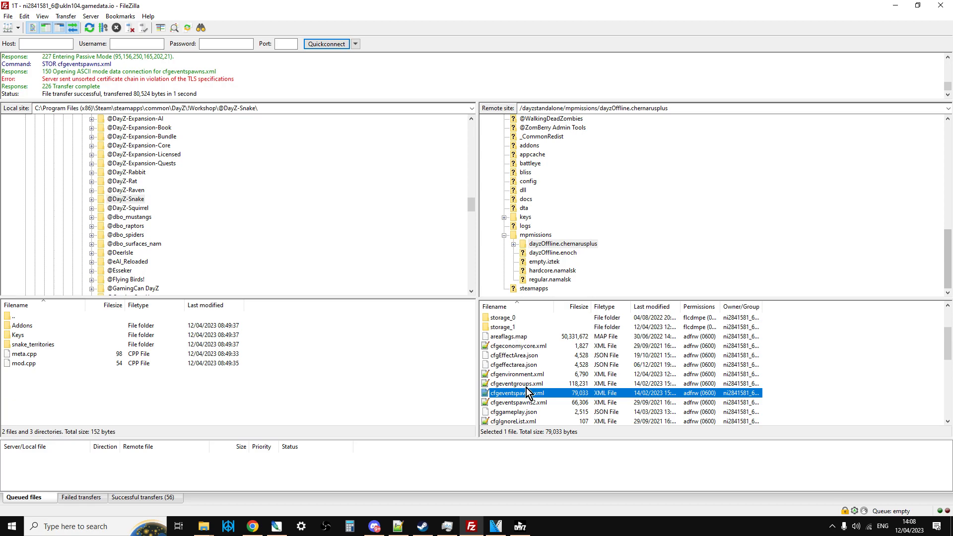
- Expand dayzOffline.chernarusplus on the server and open its db folder
scroll(516, 342, up, 2)
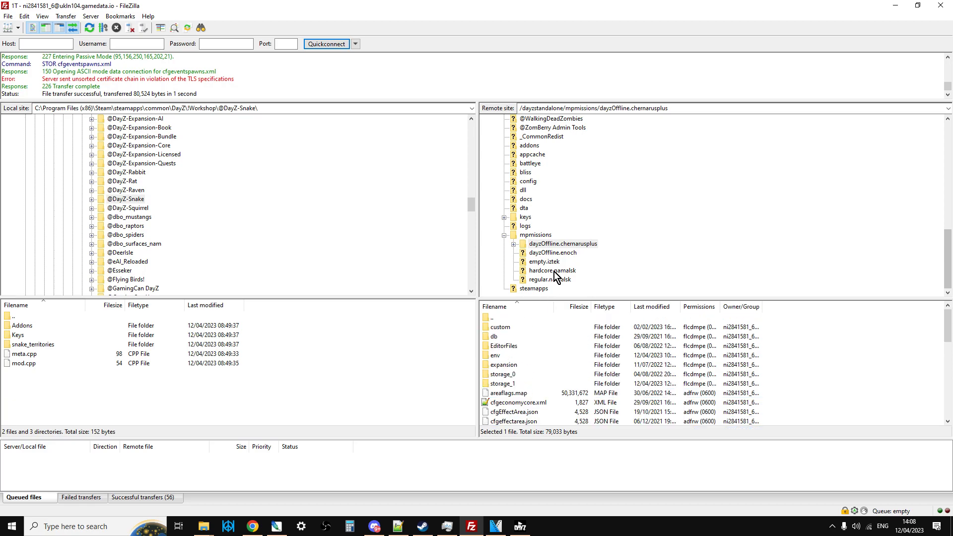
click(514, 244)
click(514, 244)
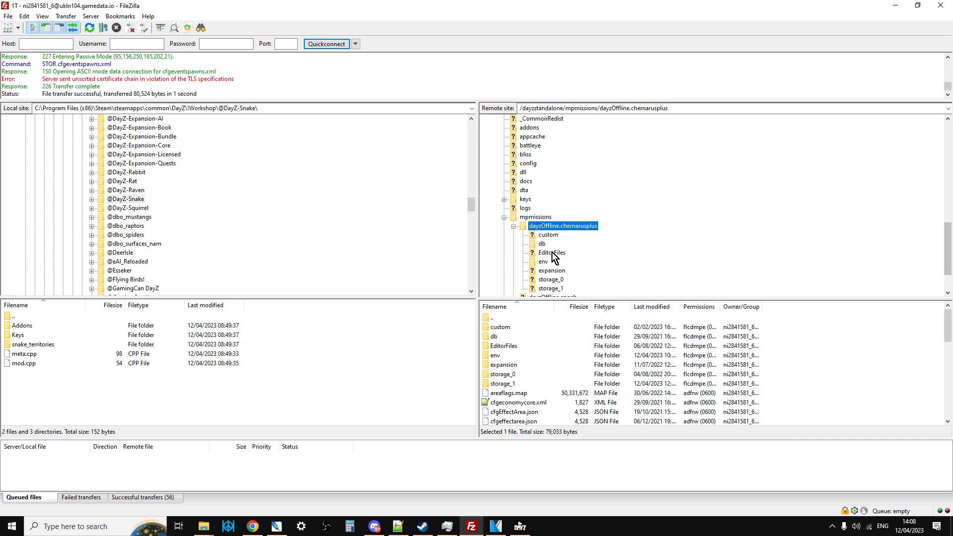
click(541, 244)
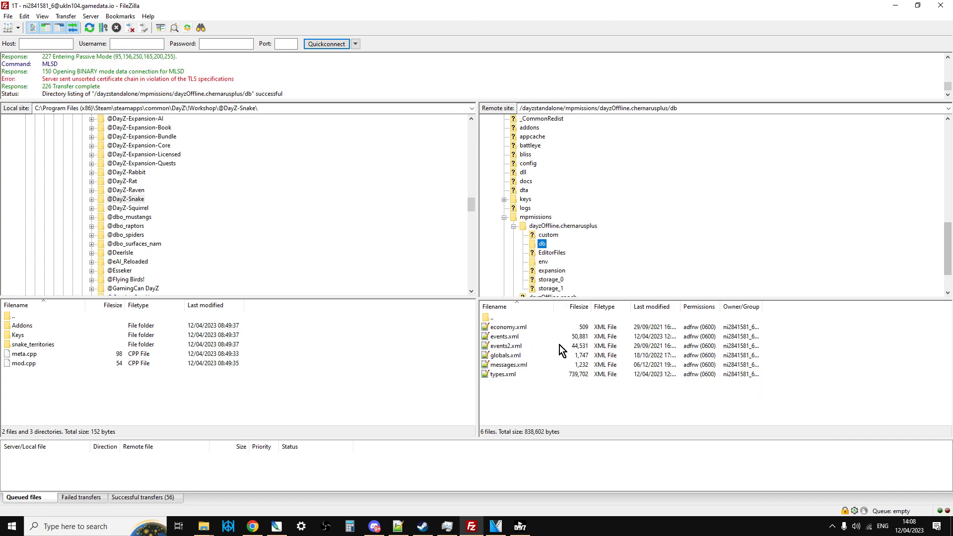
- Open events.xml from the server's db folder for editing, discarding the local copy and downloading the file anew
click(512, 338)
right_click(512, 338)
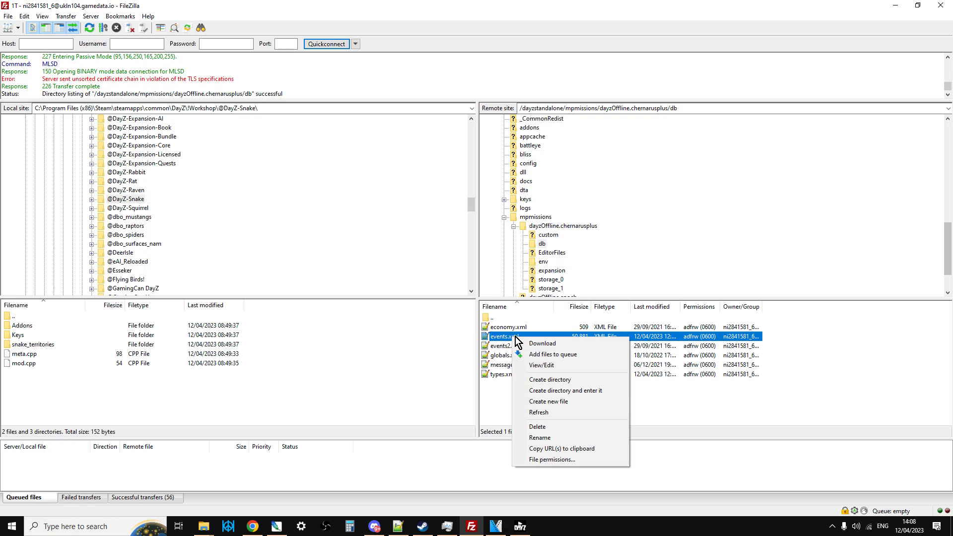
click(544, 365)
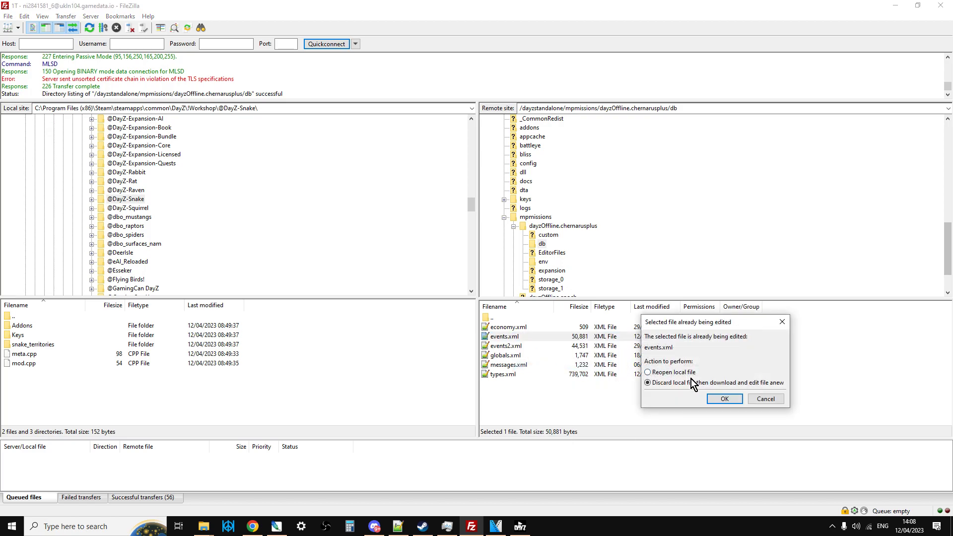
click(722, 398)
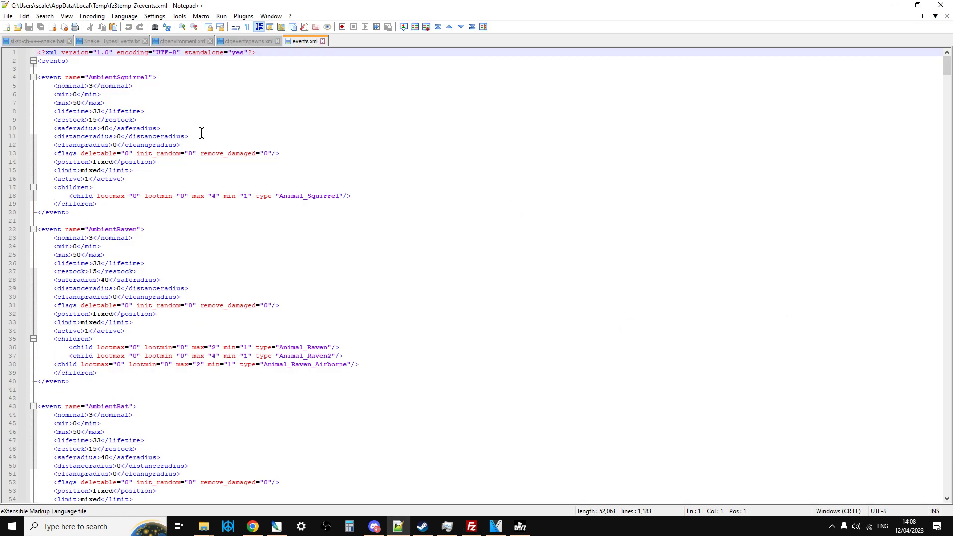
- Copy the complete AnimalSnake event block from Snake_TypesEvents.txt
click(94, 40)
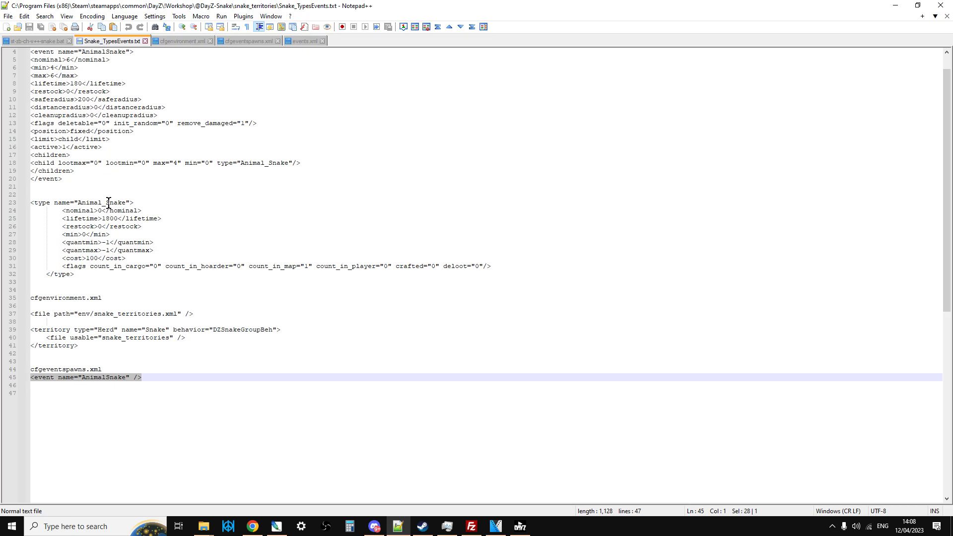
drag(71, 172, 133, 199)
click(94, 147)
right_click(76, 168)
click(114, 183)
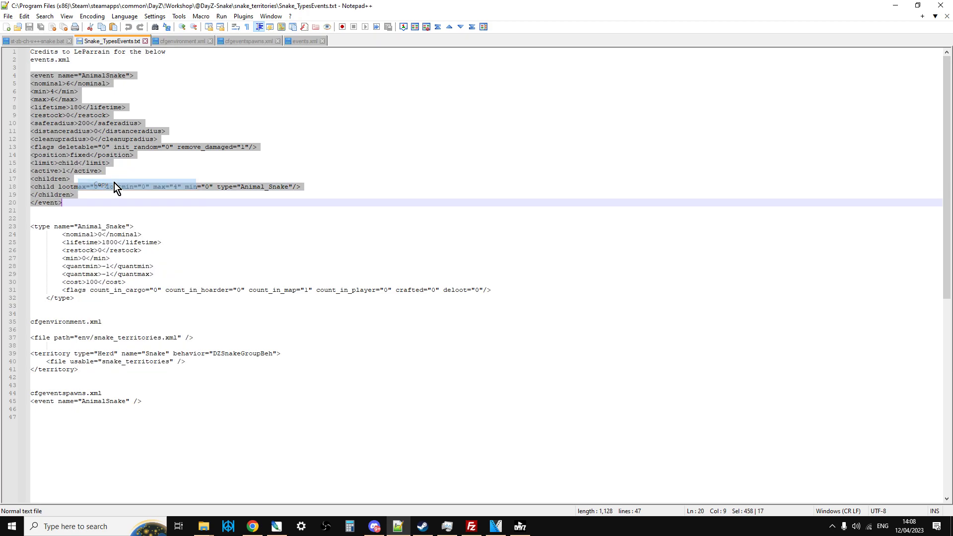
- Add blank lines below the opening events tag in events.xml and paste the AnimalSnake event block there
click(301, 44)
click(103, 69)
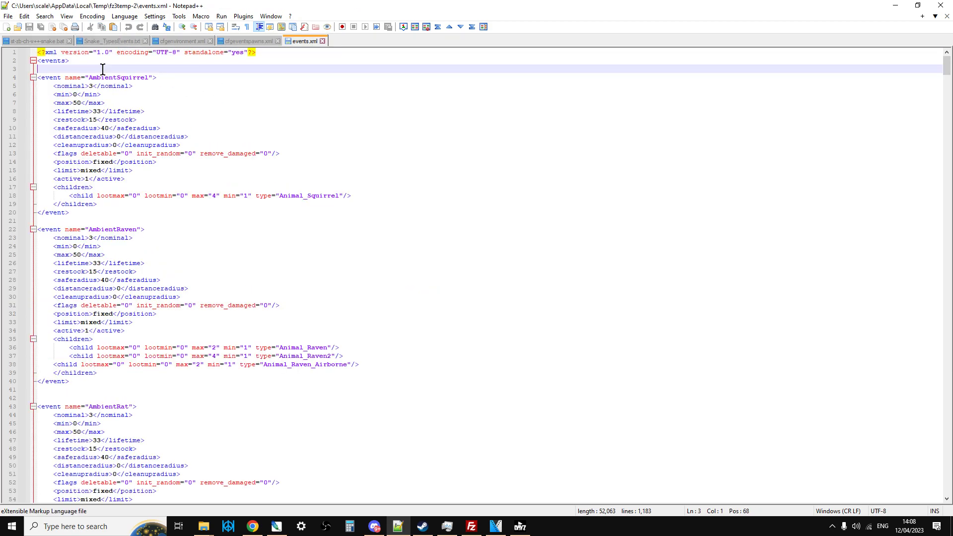
key(Return)
key(Return)
key(Return)
key(Return)
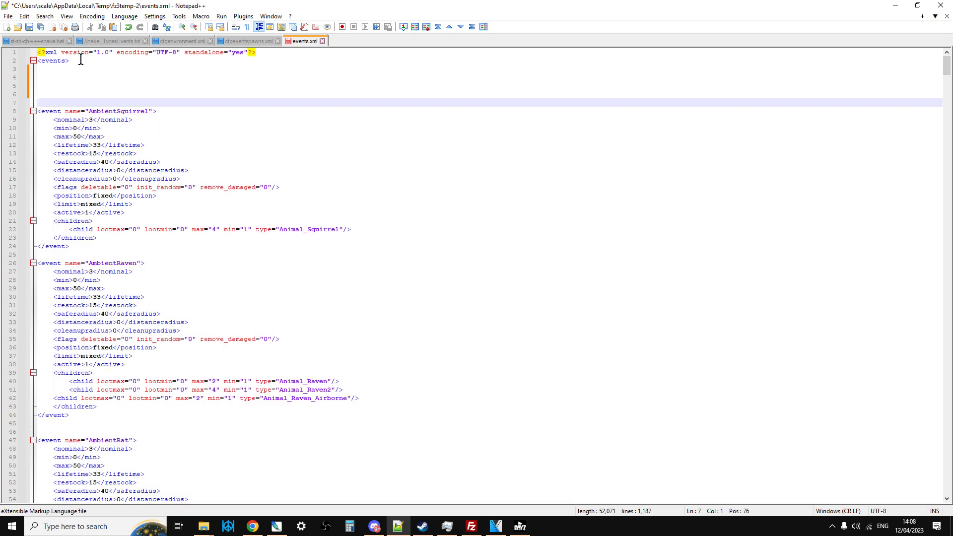
click(51, 85)
right_click(52, 85)
click(106, 124)
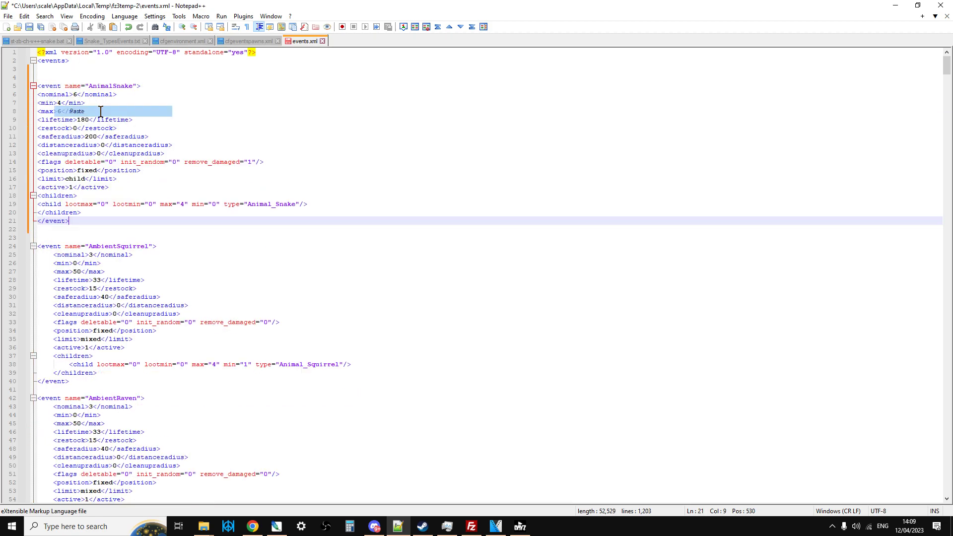
- Save events.xml, switch to FileZilla and upload the changed file back to the server
click(29, 26)
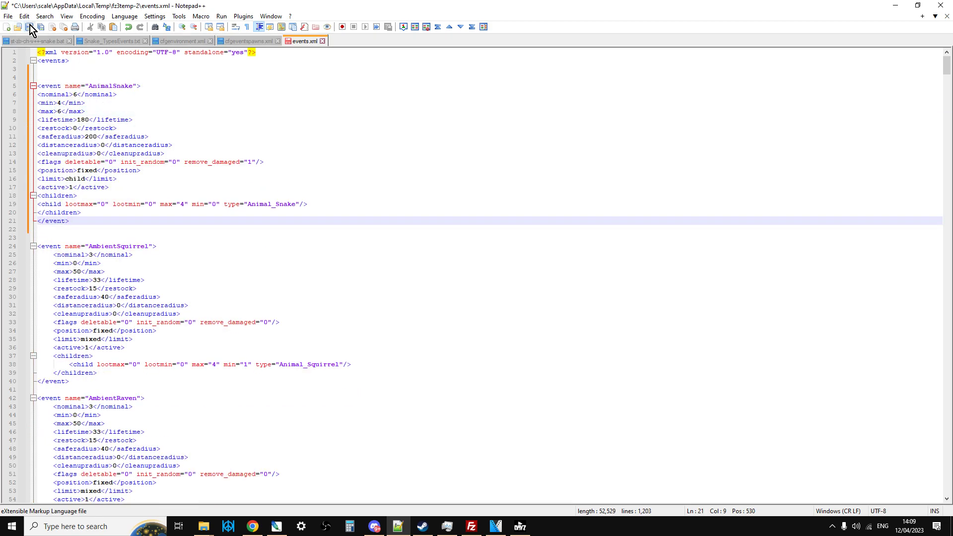
click(474, 528)
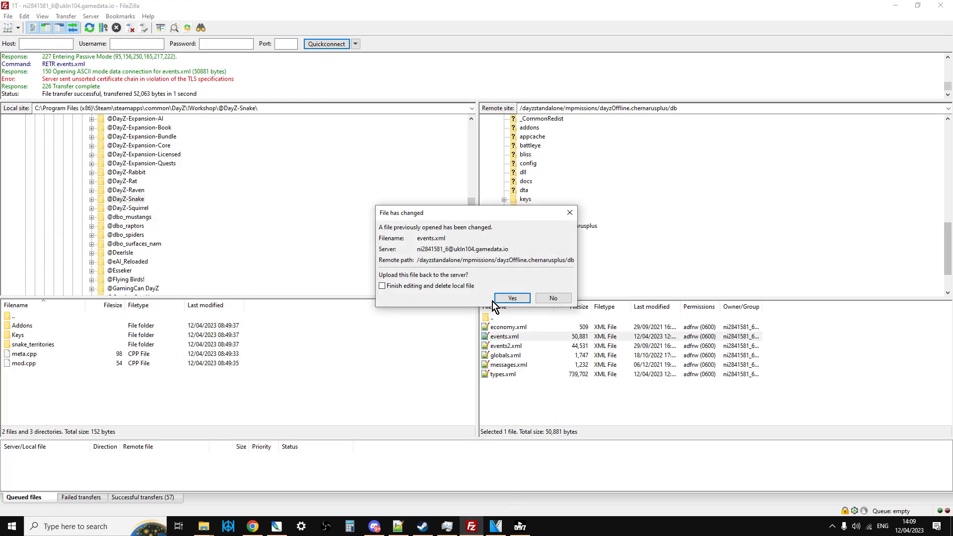
click(502, 299)
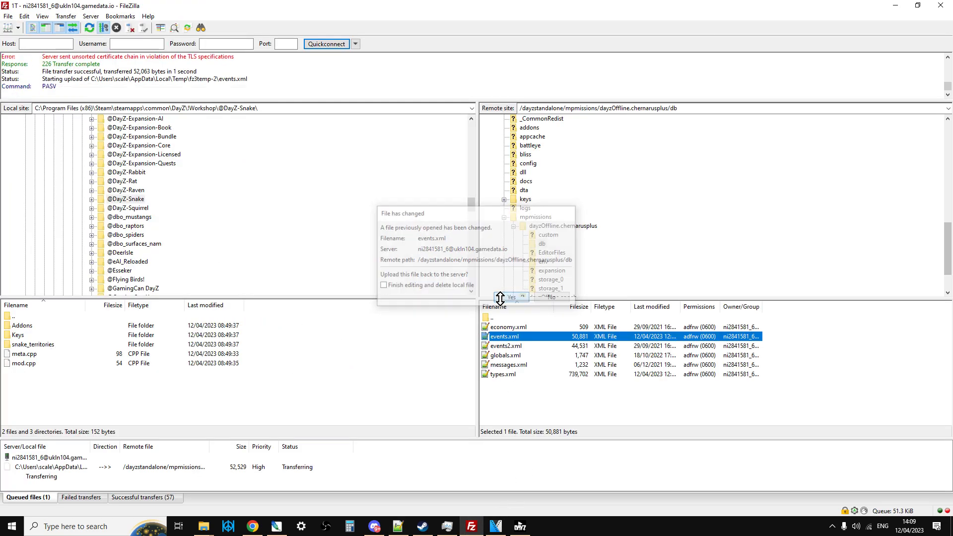
- Open types.xml from the server's db folder for editing with a freshly downloaded copy
right_click(507, 376)
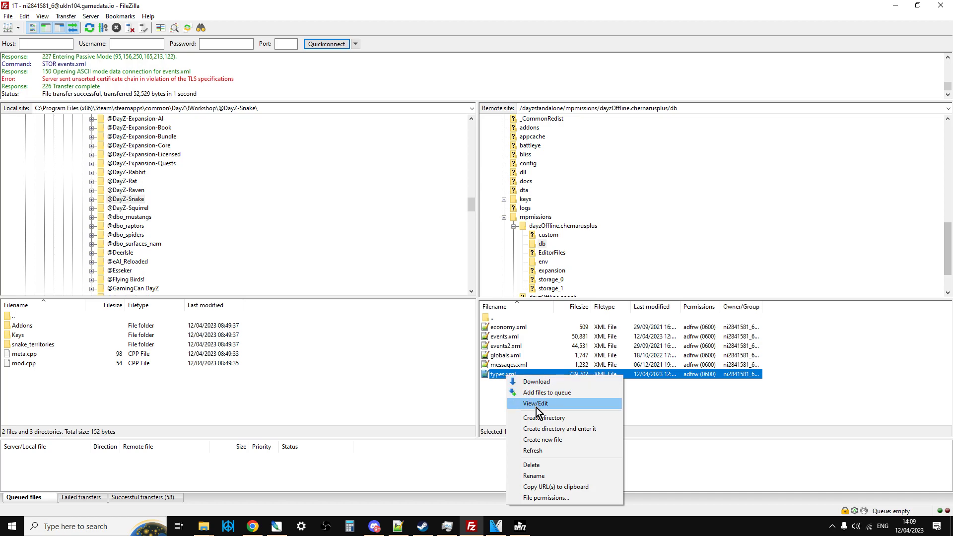
click(536, 404)
click(722, 398)
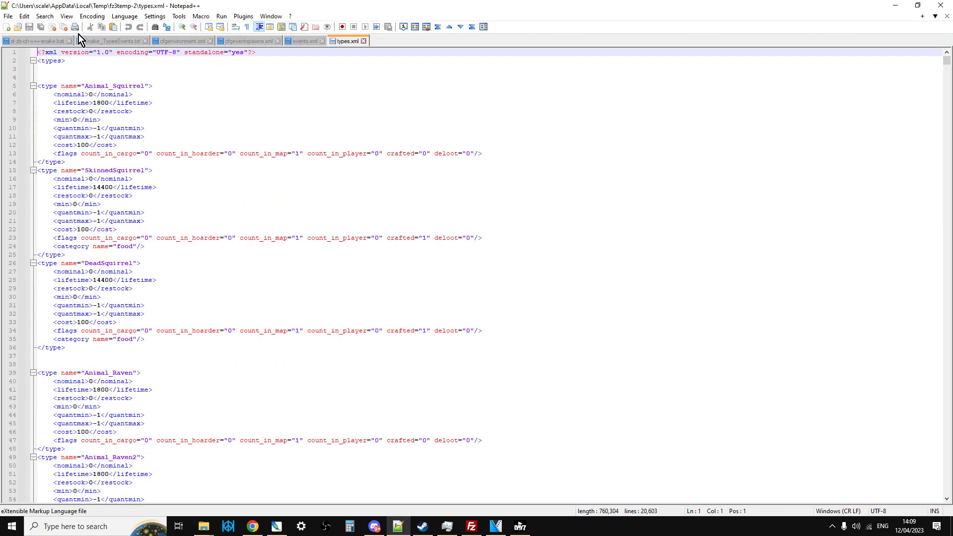
- Copy the complete Animal_Snake type block from Snake_TypesEvents.txt
click(108, 40)
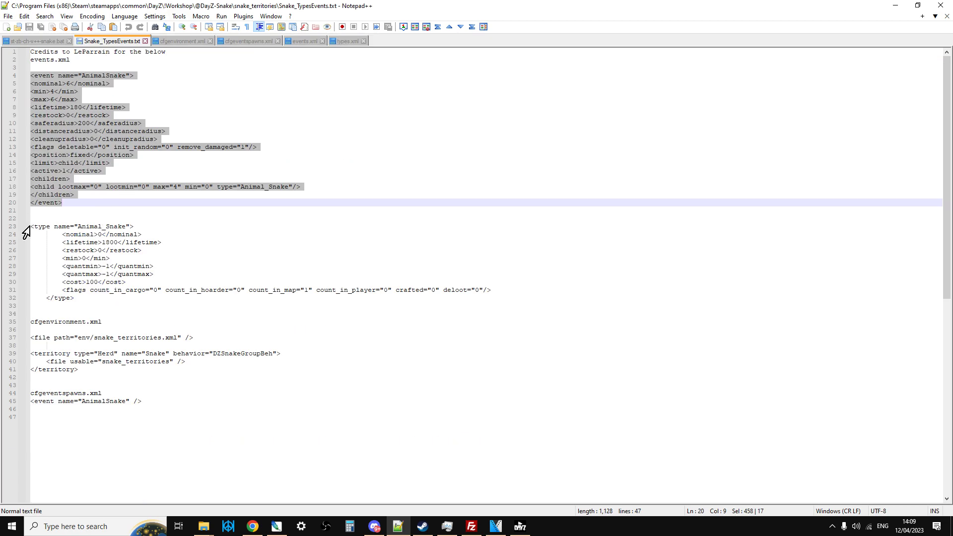
drag(31, 226, 137, 298)
click(50, 227)
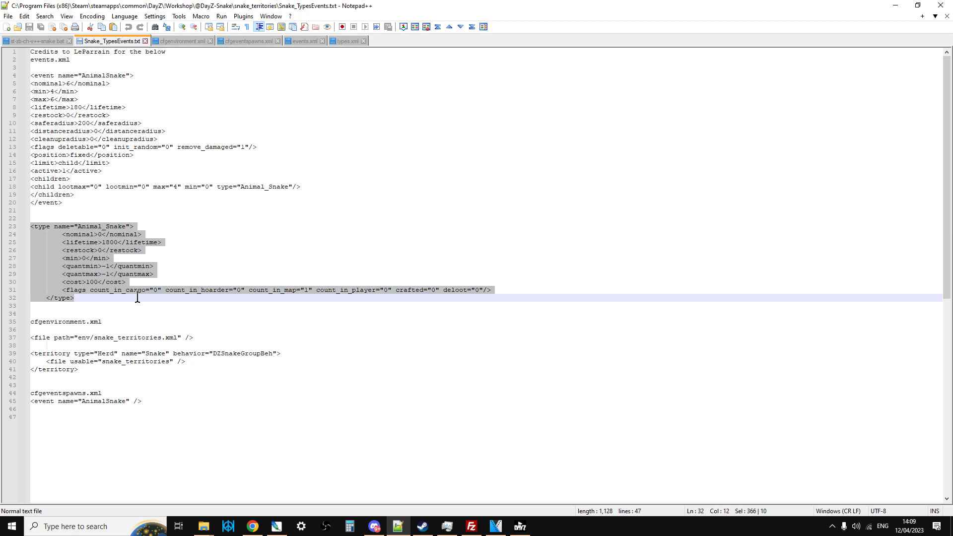
right_click(122, 269)
click(161, 288)
- Add blank lines below the opening types tag in types.xml and paste the Animal_Snake type block above Animal_Squirrel
click(349, 44)
click(92, 71)
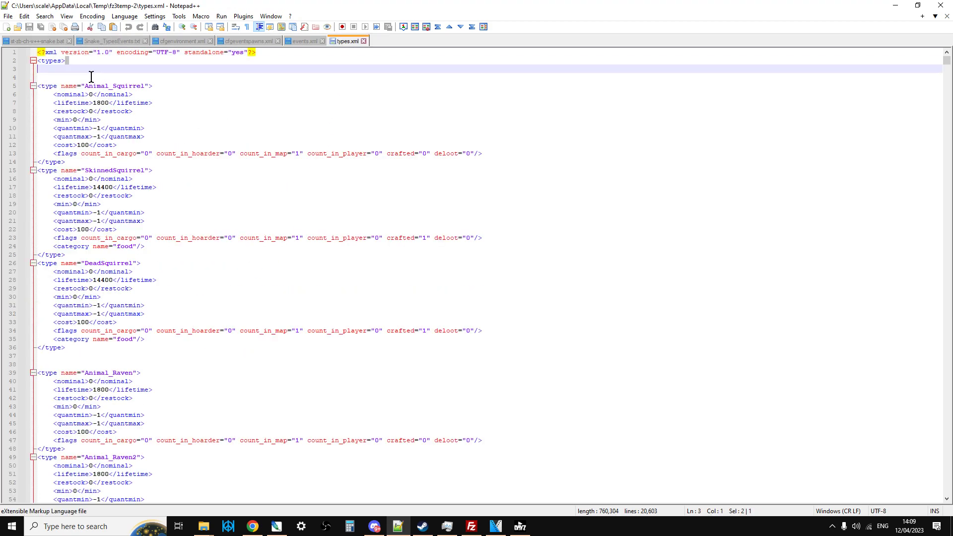
key(Return)
key(Return)
key(Return)
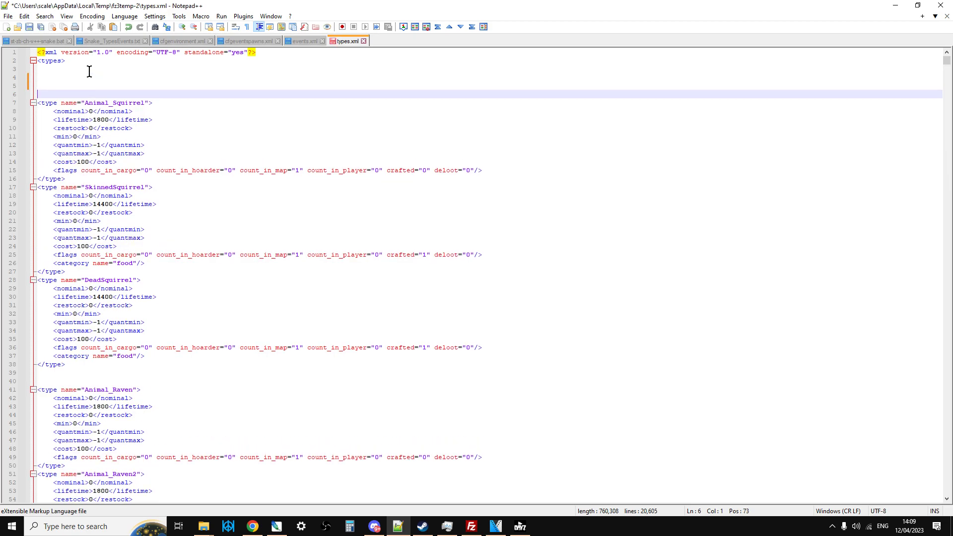
right_click(61, 80)
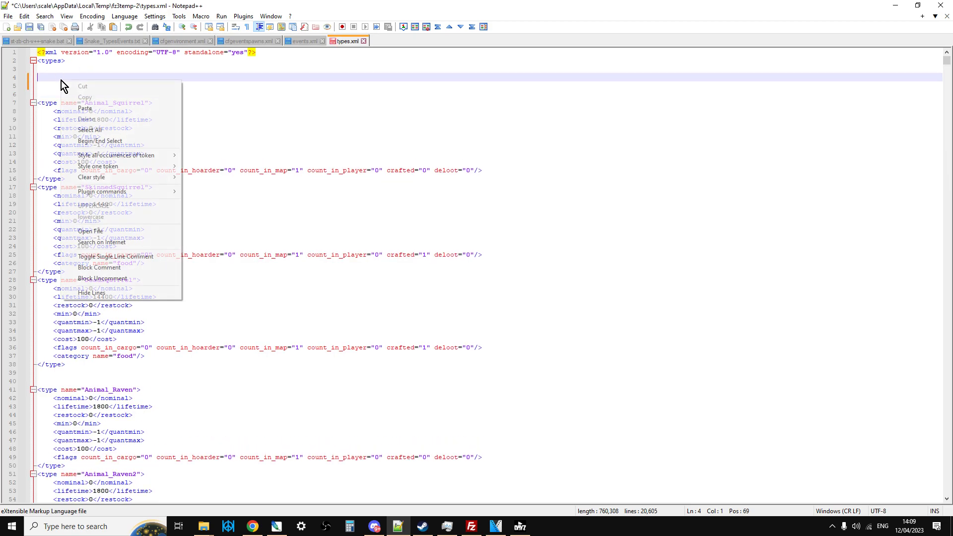
click(94, 106)
- Save types.xml, switch to FileZilla and upload the changed file back to the server
click(34, 27)
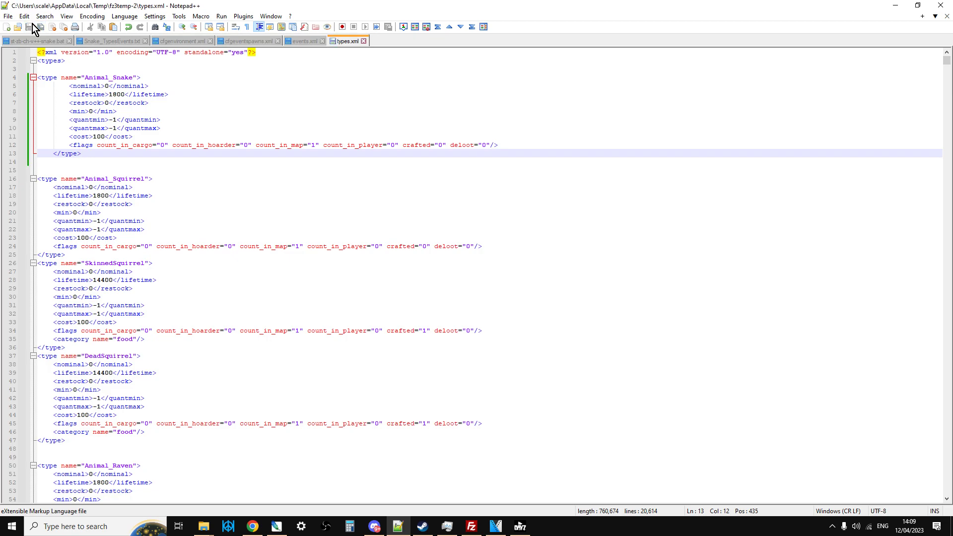
click(471, 526)
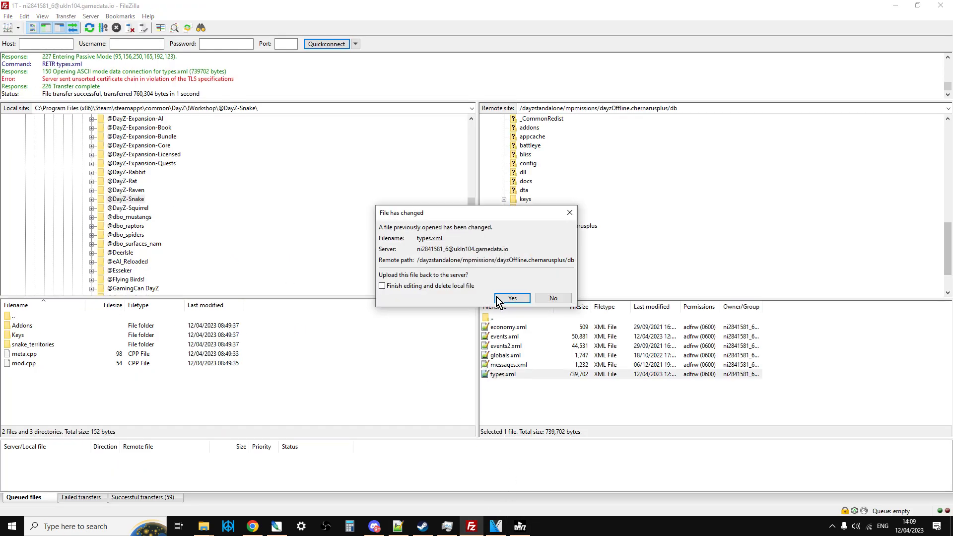
click(511, 298)
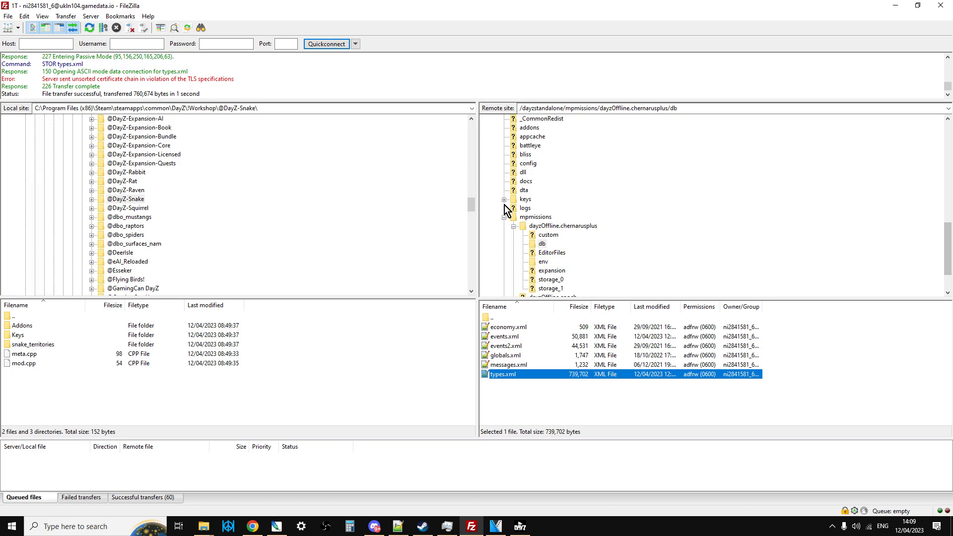
click(536, 226)
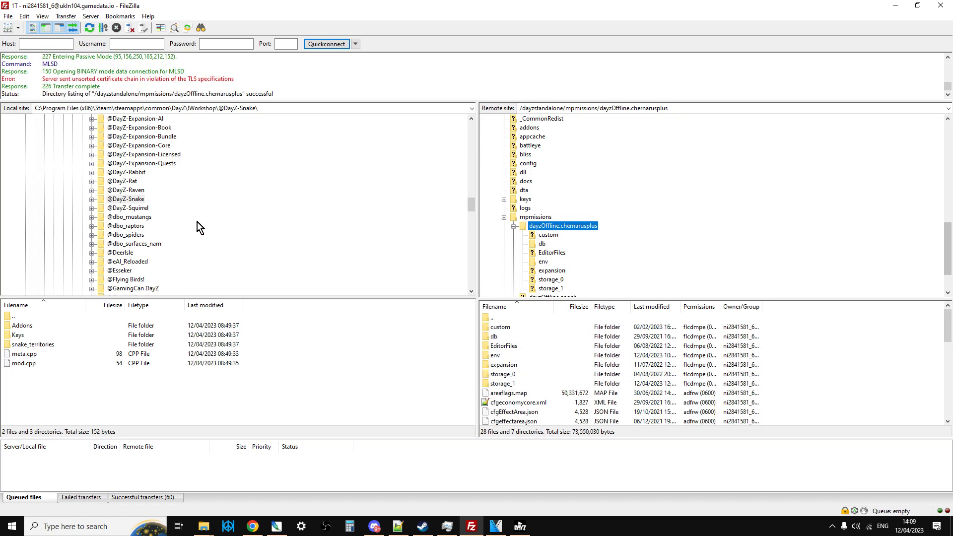
click(91, 200)
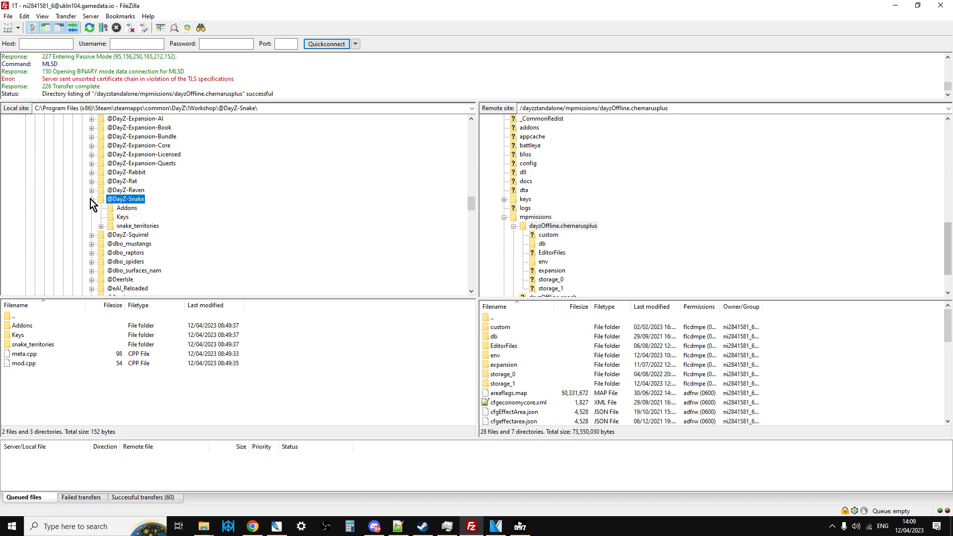
click(101, 226)
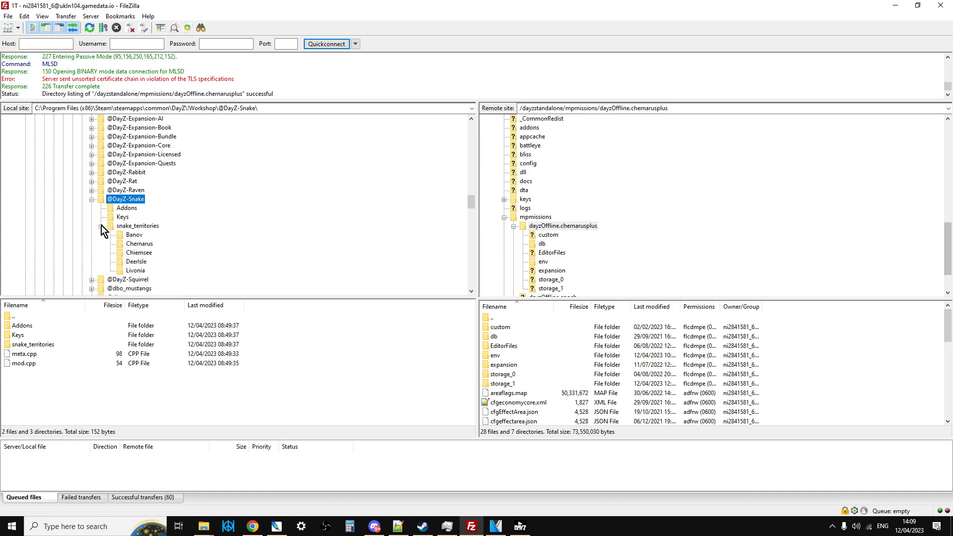
click(138, 244)
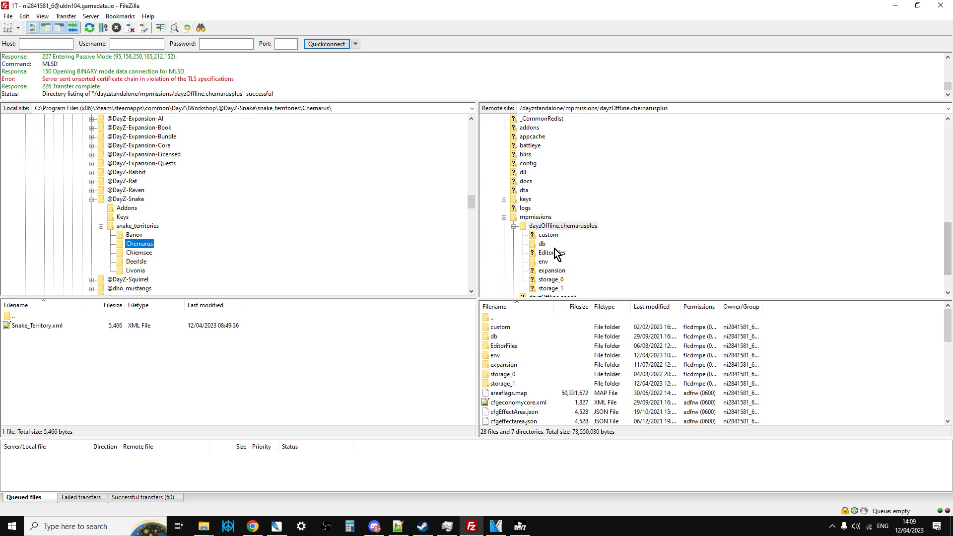
- Upload the local Snake_Territory.xml to the server's dayzOffline.chernarusplus env folder and check for it in the remote listing
scroll(555, 253, down, 1)
click(546, 235)
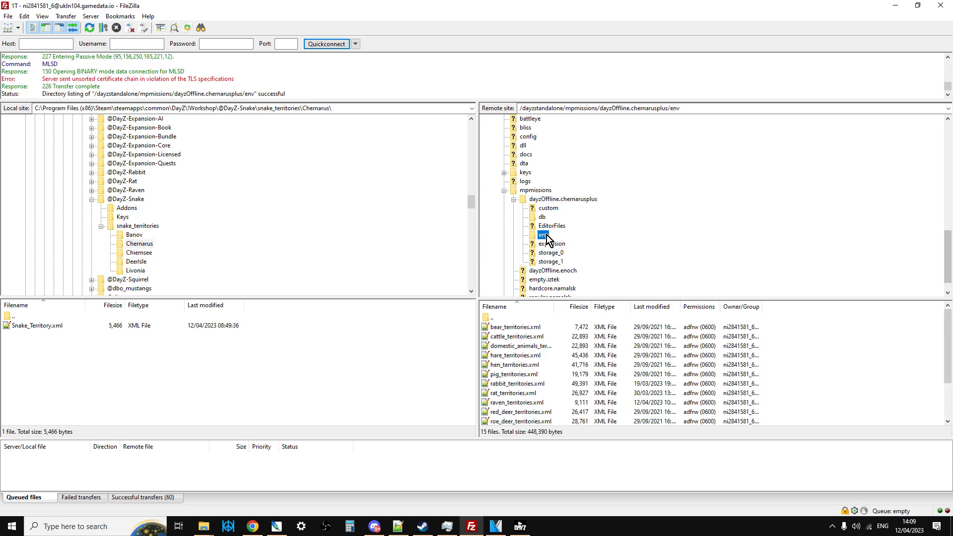
click(43, 325)
right_click(44, 325)
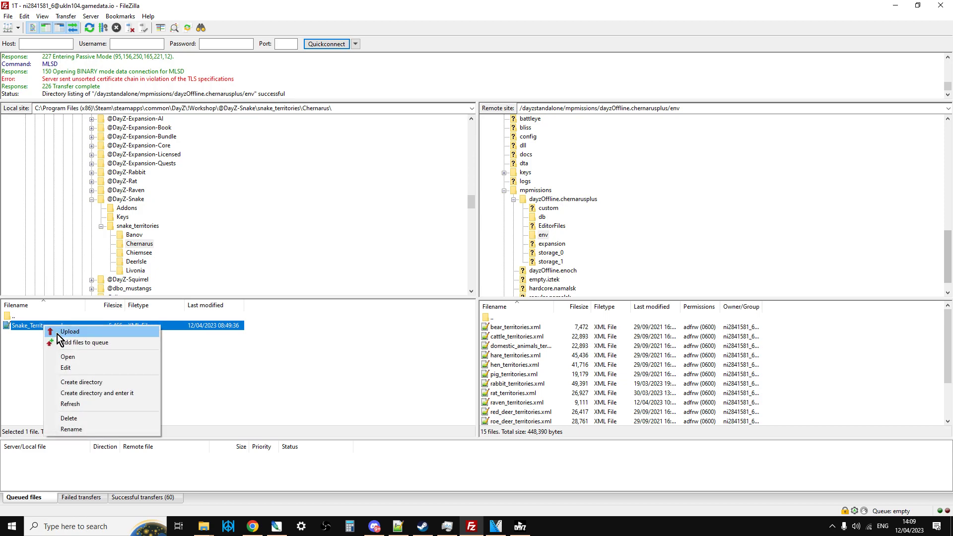
click(70, 332)
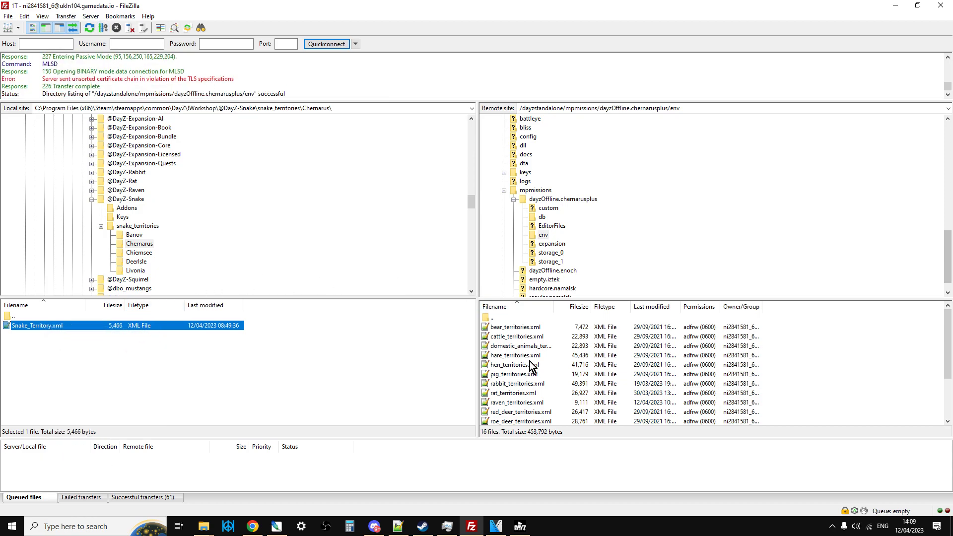
scroll(530, 366, down, 2)
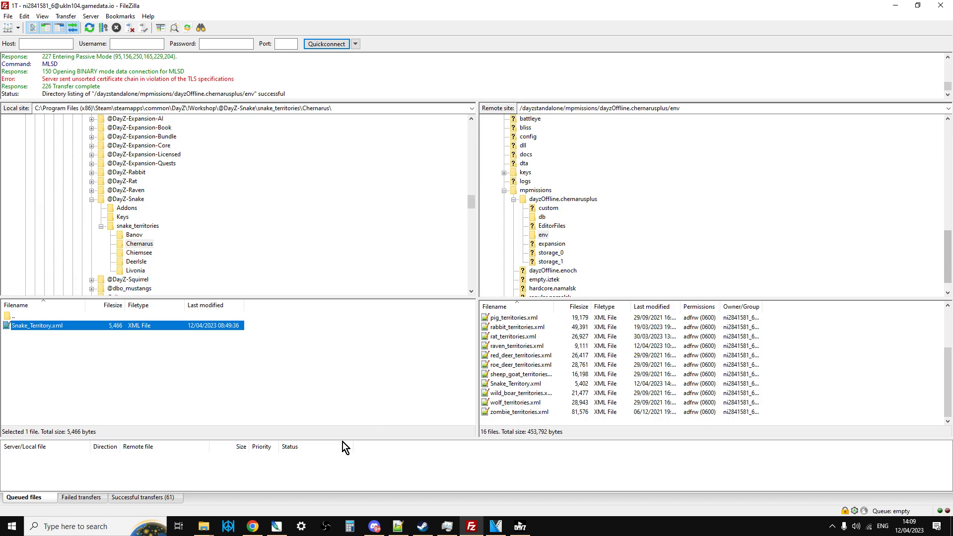
- Switch to Chrome and open the Nitrado server's general settings at the Additional mods entry
click(252, 526)
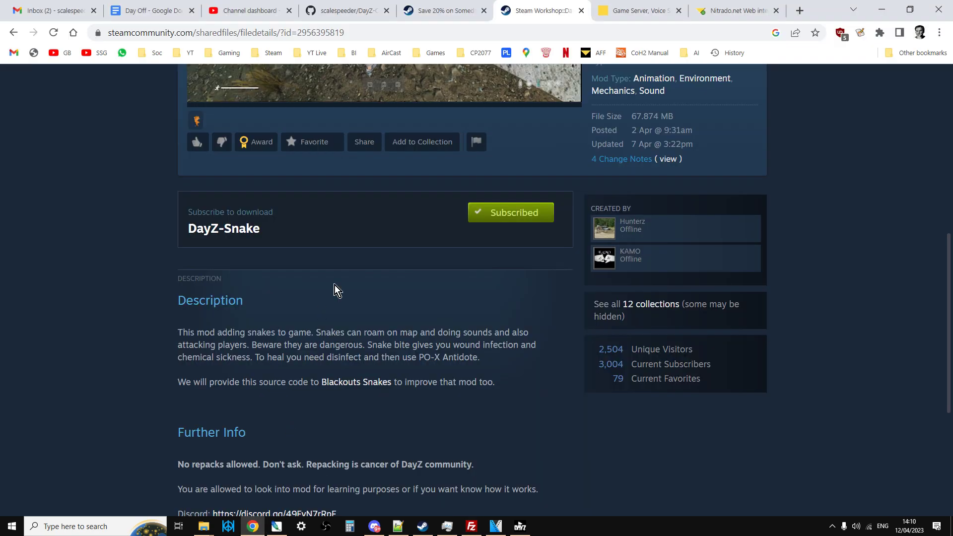
click(706, 19)
scroll(534, 251, down, 2)
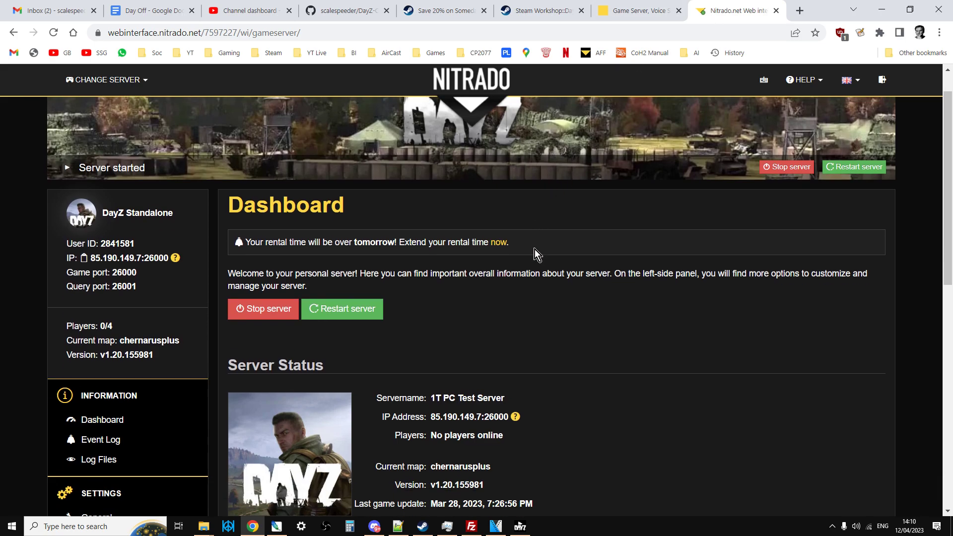
scroll(534, 249, down, 2)
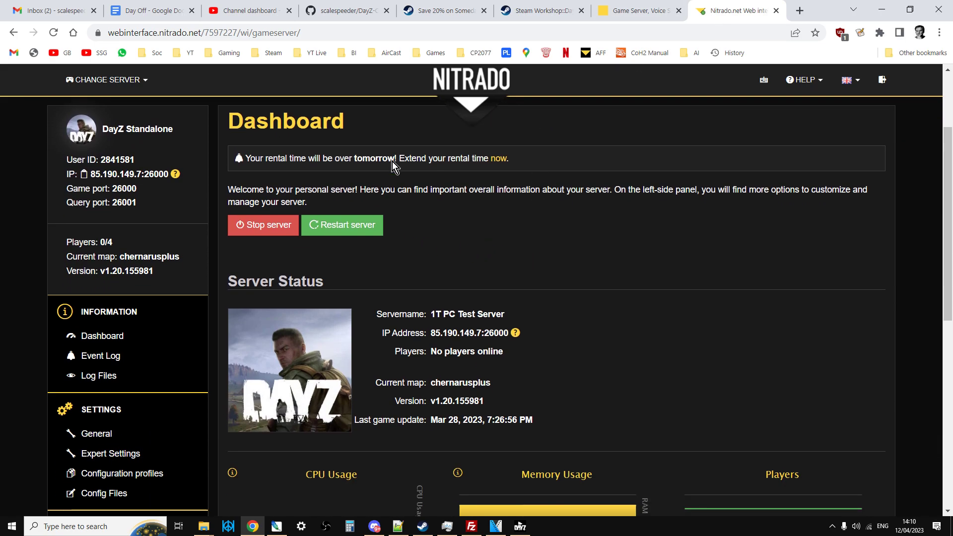
scroll(337, 228, down, 3)
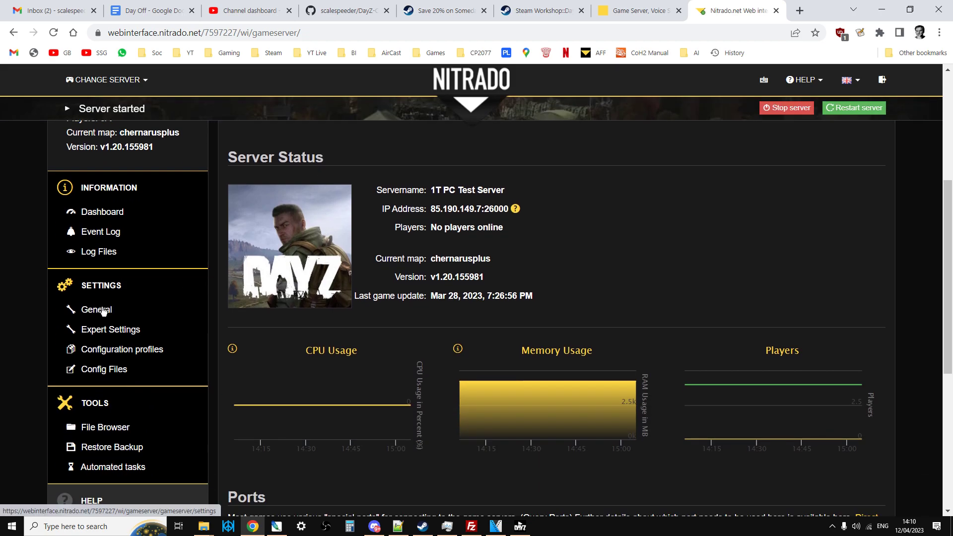
click(104, 312)
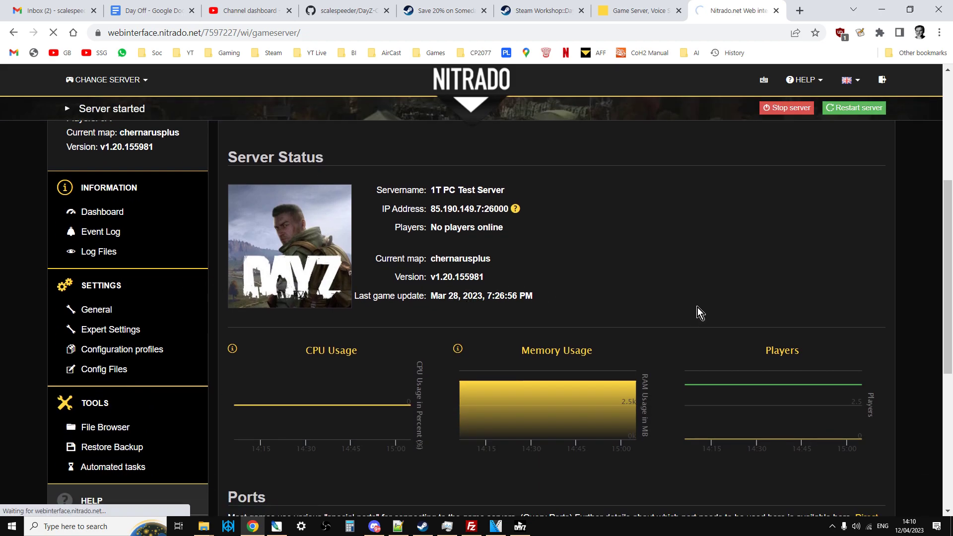
scroll(701, 308, down, 9)
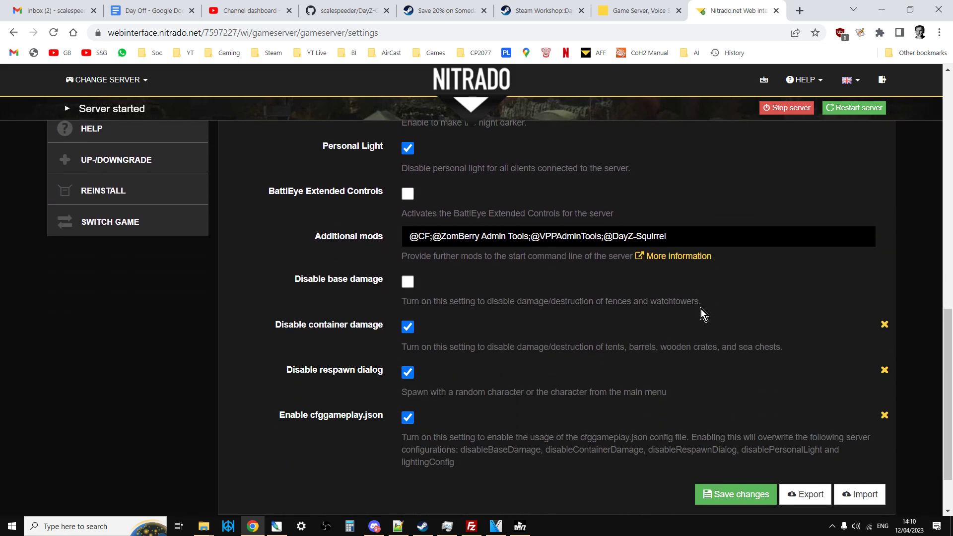
- Switch to Notepad++ and examine the -mod parameter on the start line of st-zb-ch-v++-snake.bat
click(688, 239)
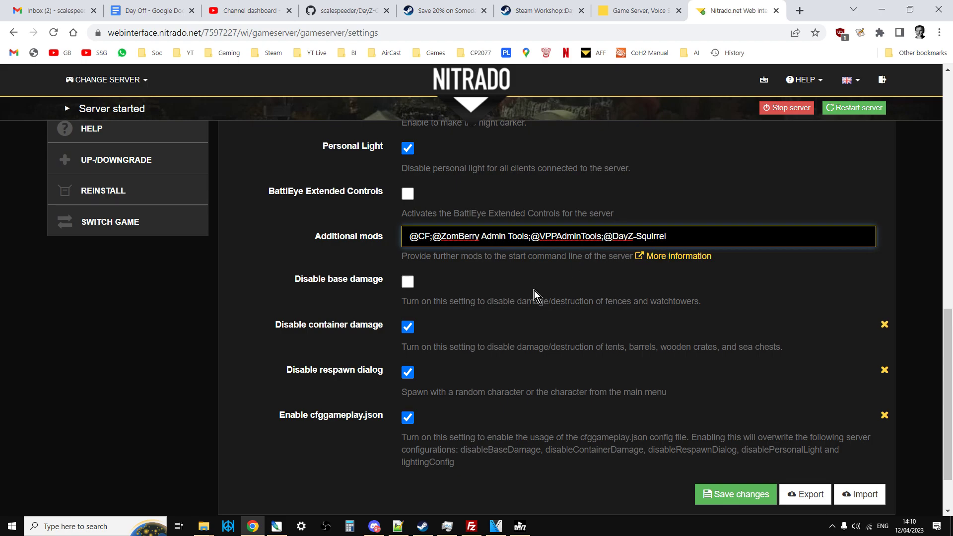
click(397, 526)
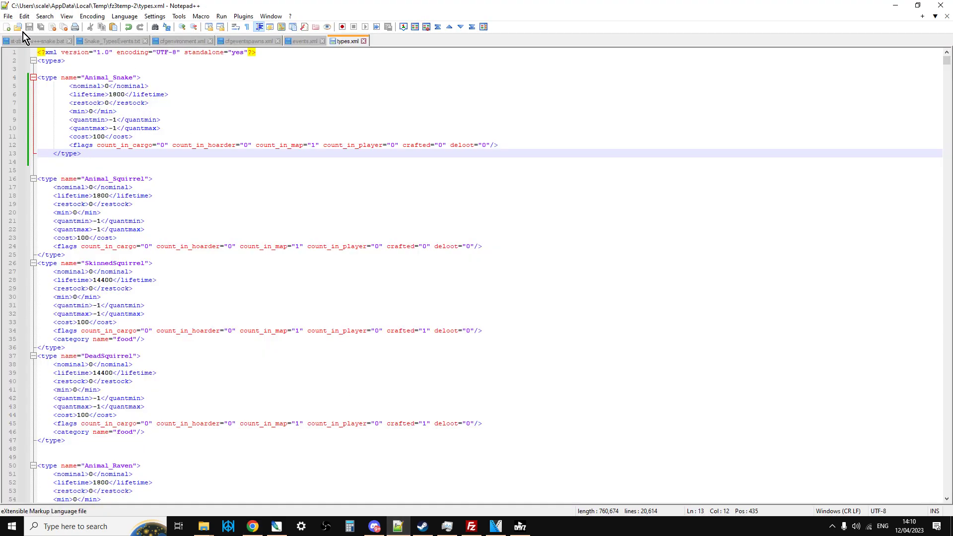
click(36, 41)
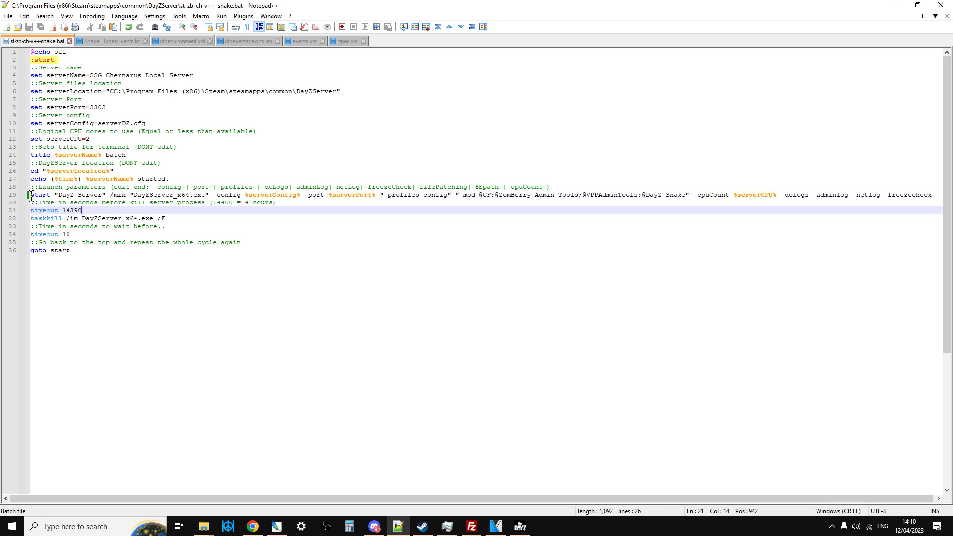
drag(31, 197, 50, 196)
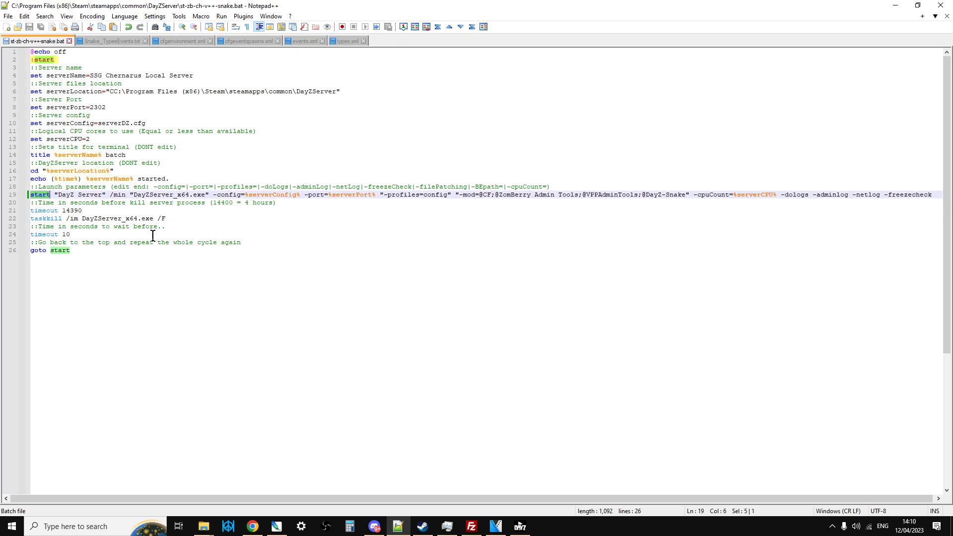
click(265, 203)
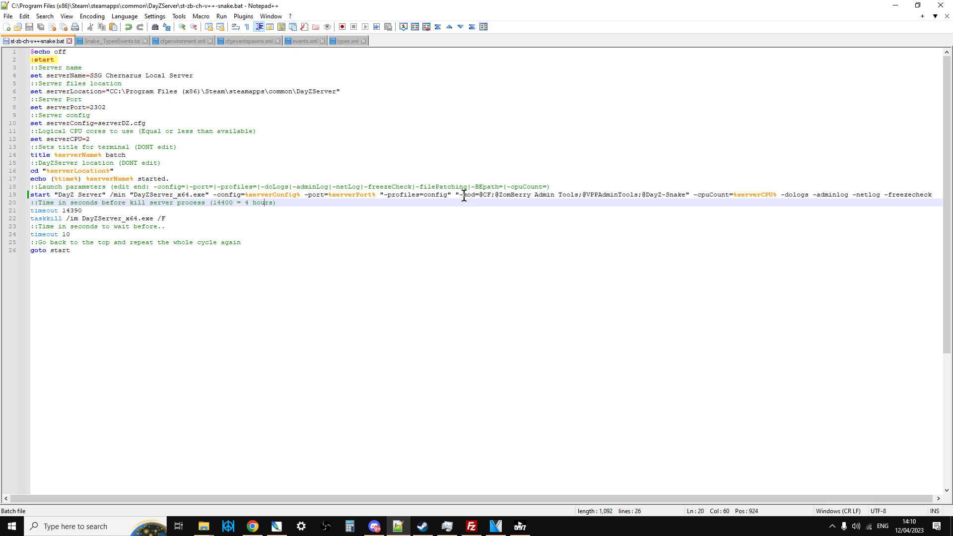
drag(455, 195, 688, 194)
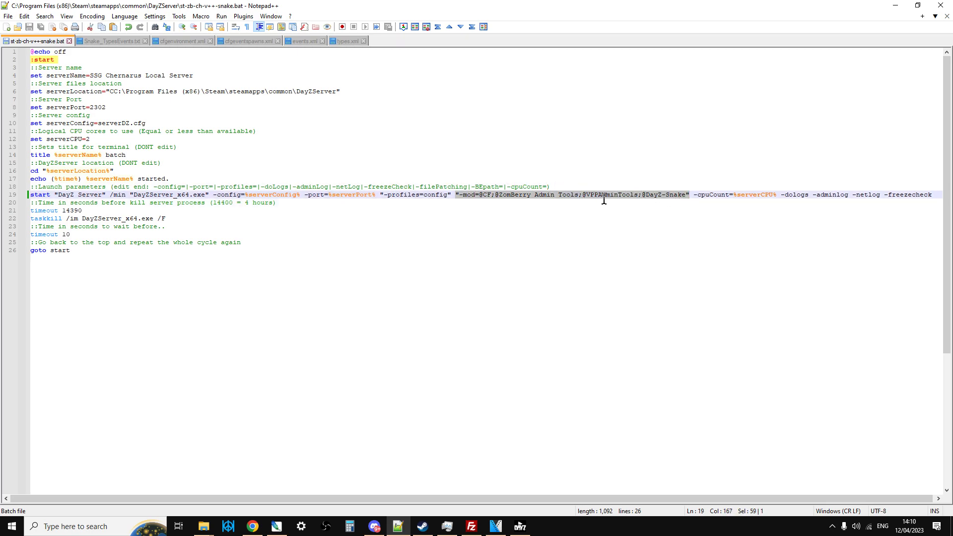
click(642, 204)
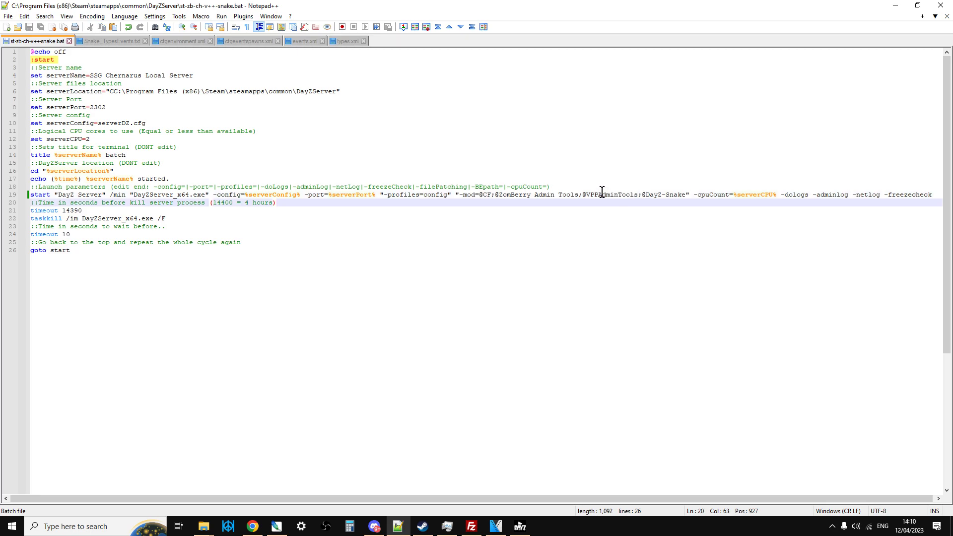
drag(642, 195, 687, 194)
right_click(661, 196)
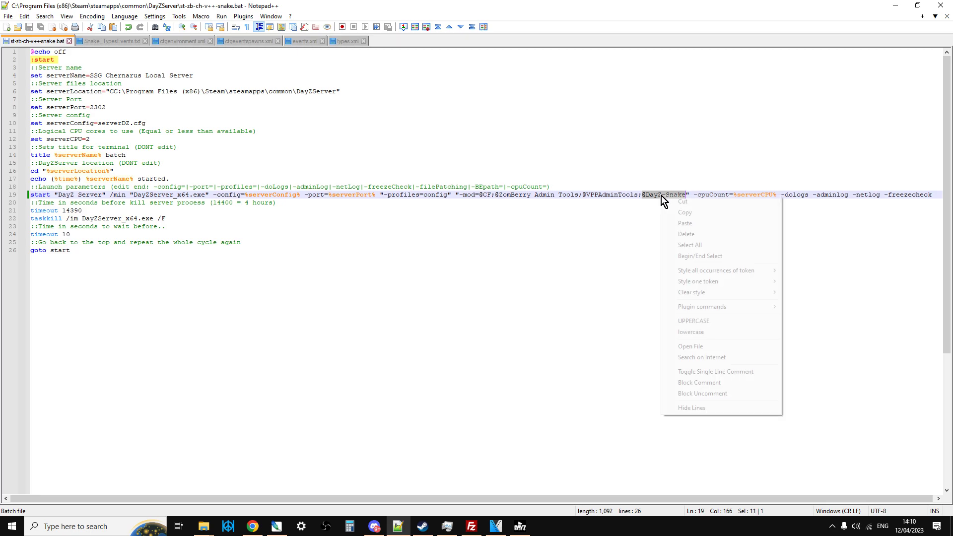
click(684, 212)
click(254, 527)
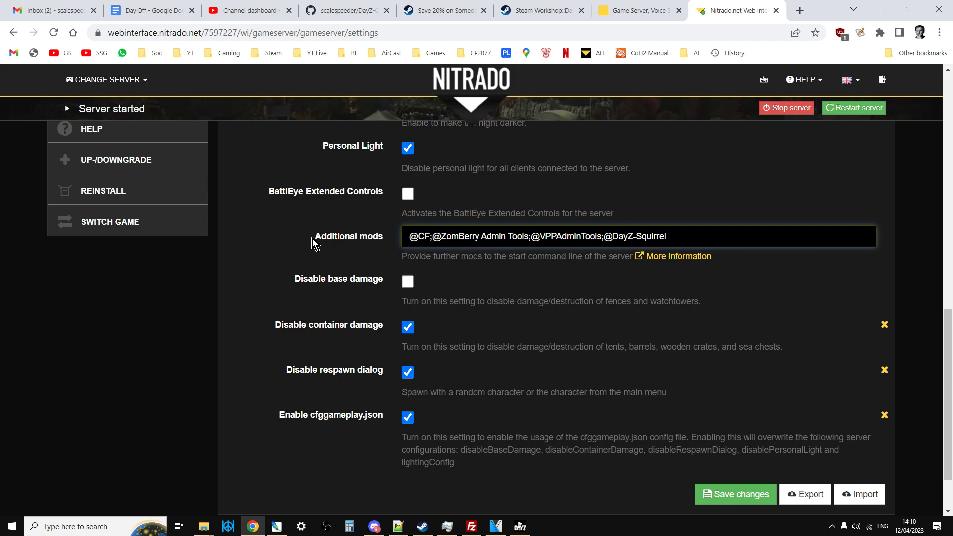
drag(313, 243, 385, 241)
scroll(407, 342, up, 1)
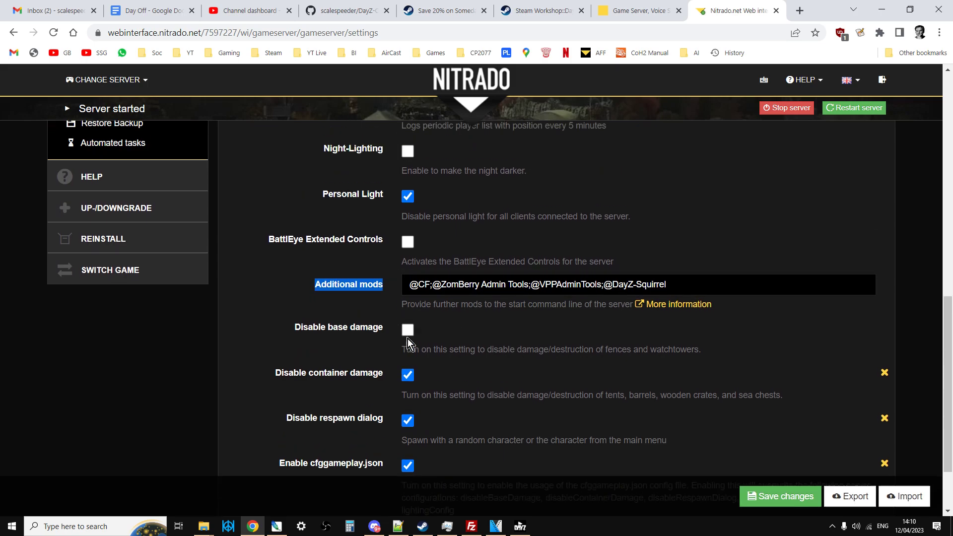
drag(604, 298, 667, 297)
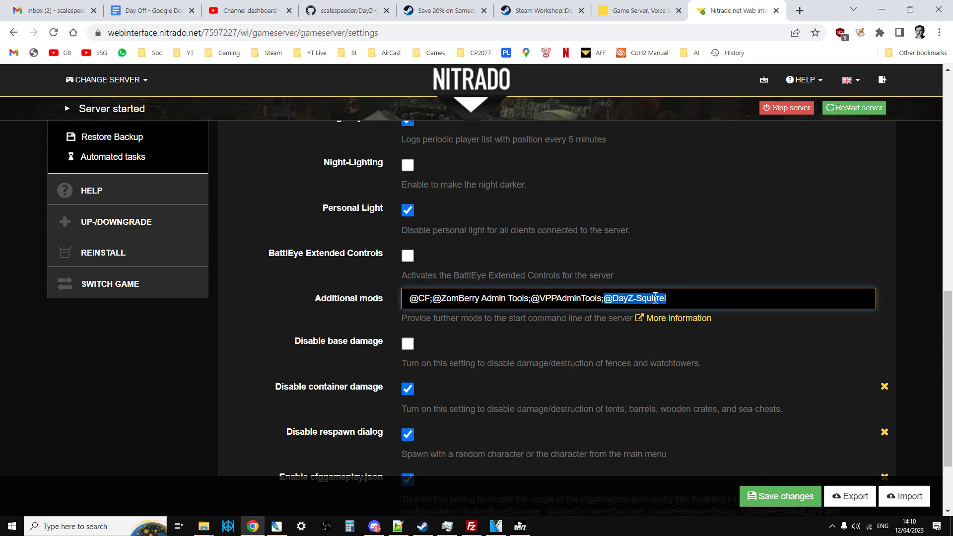
right_click(655, 298)
click(660, 135)
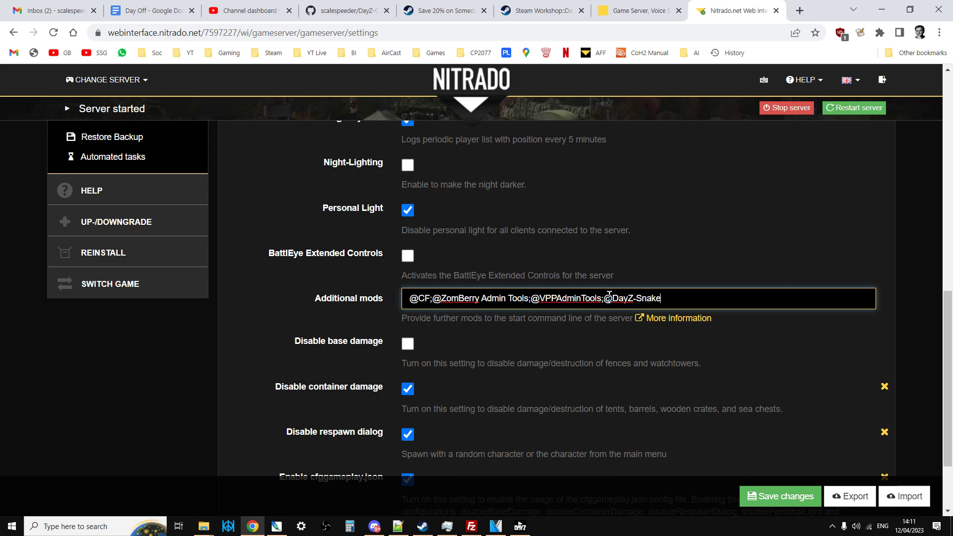
click(789, 496)
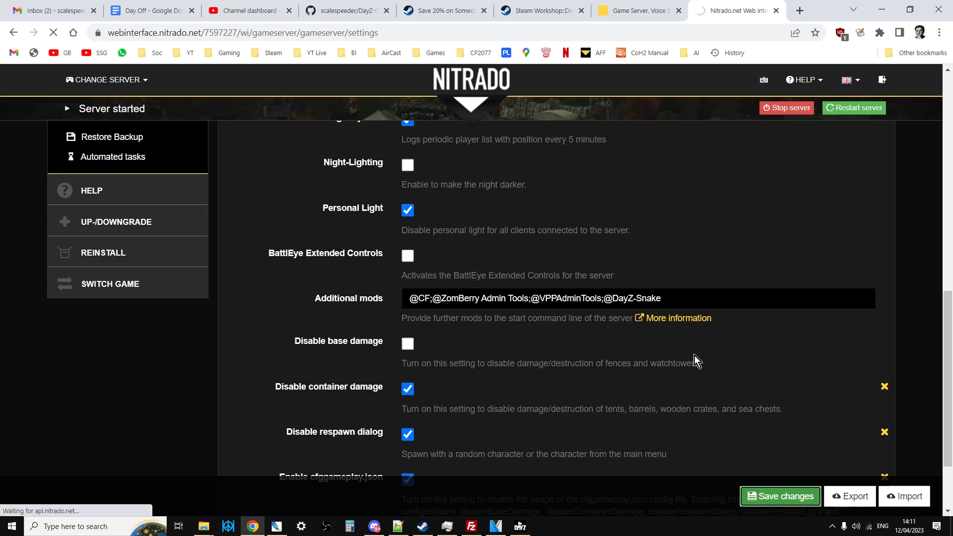
- Bring up the DayZ-Snake Steam Workshop page and view its title and description area
click(529, 11)
scroll(537, 370, up, 3)
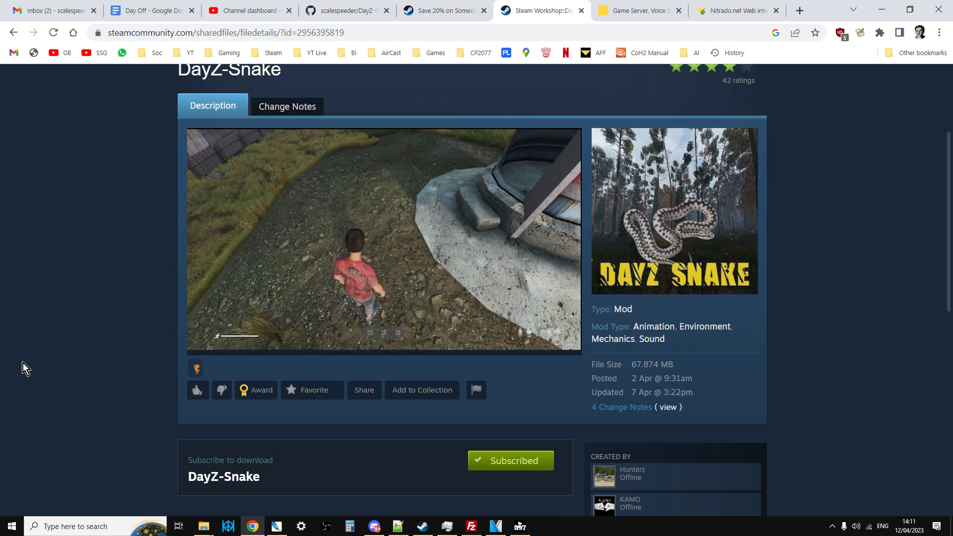
scroll(23, 362, up, 1)
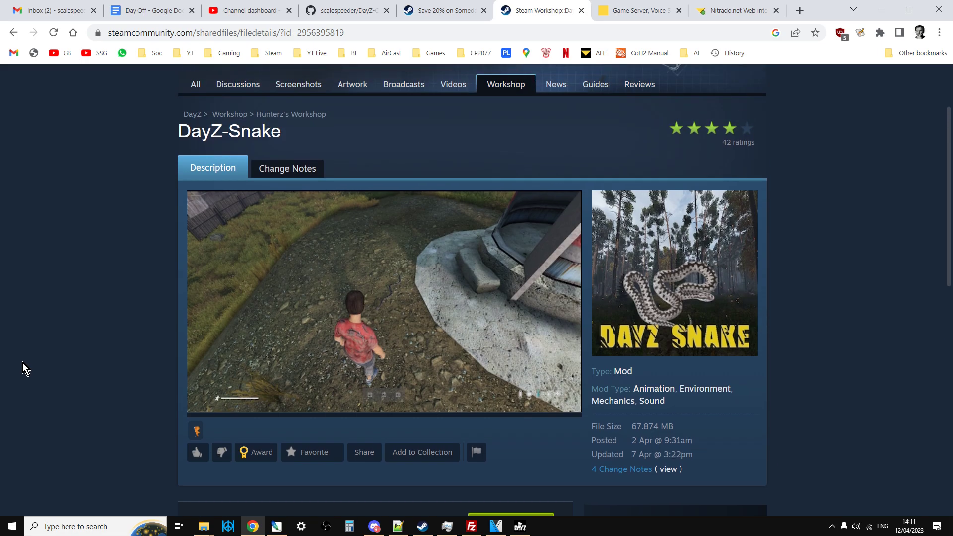